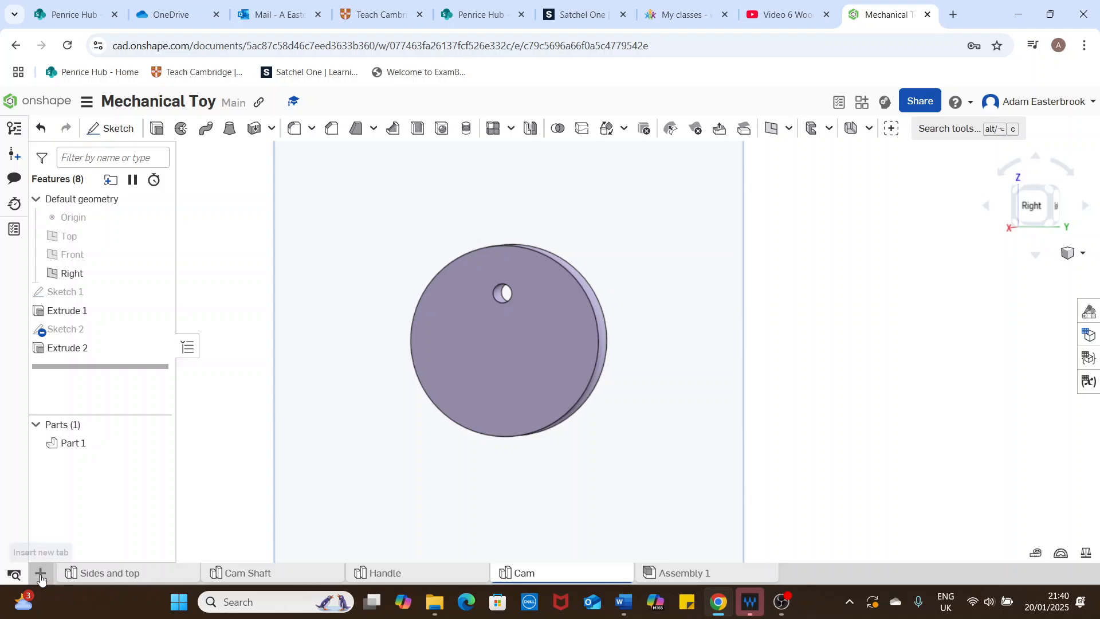
Step: Create a new Part Studio, open it and rename it Follower
click(40, 573)
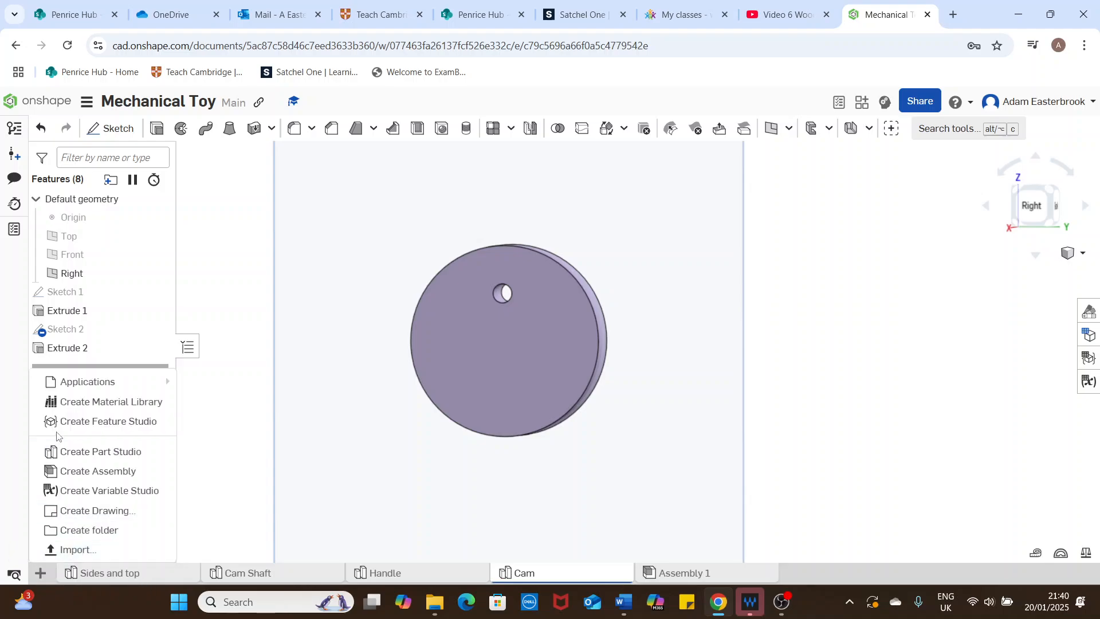
click(80, 453)
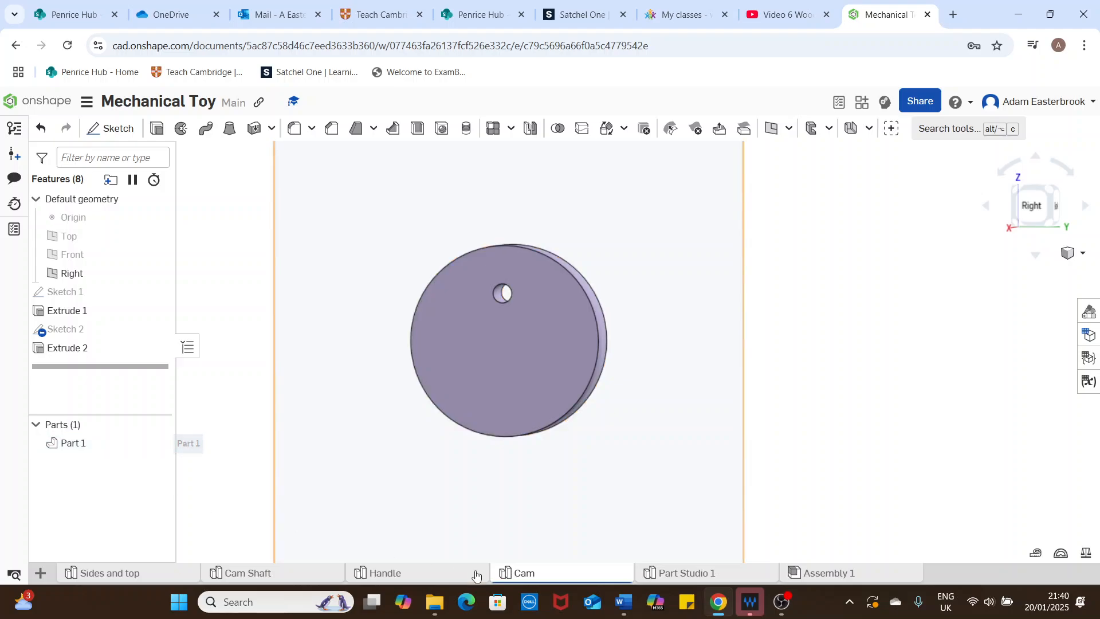
click(698, 579)
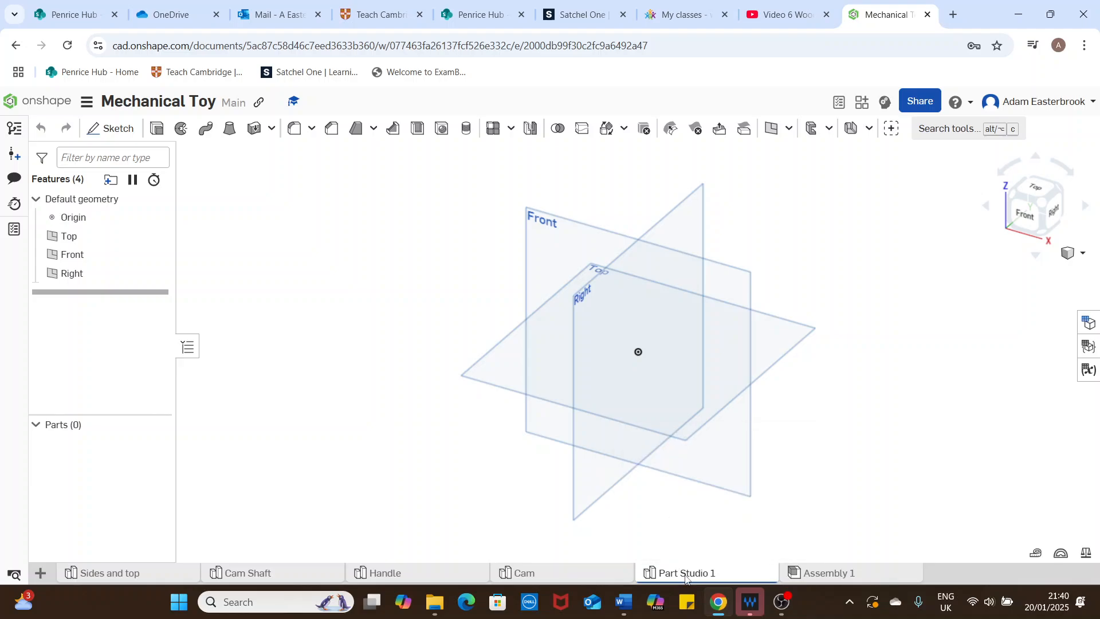
right_click(687, 576)
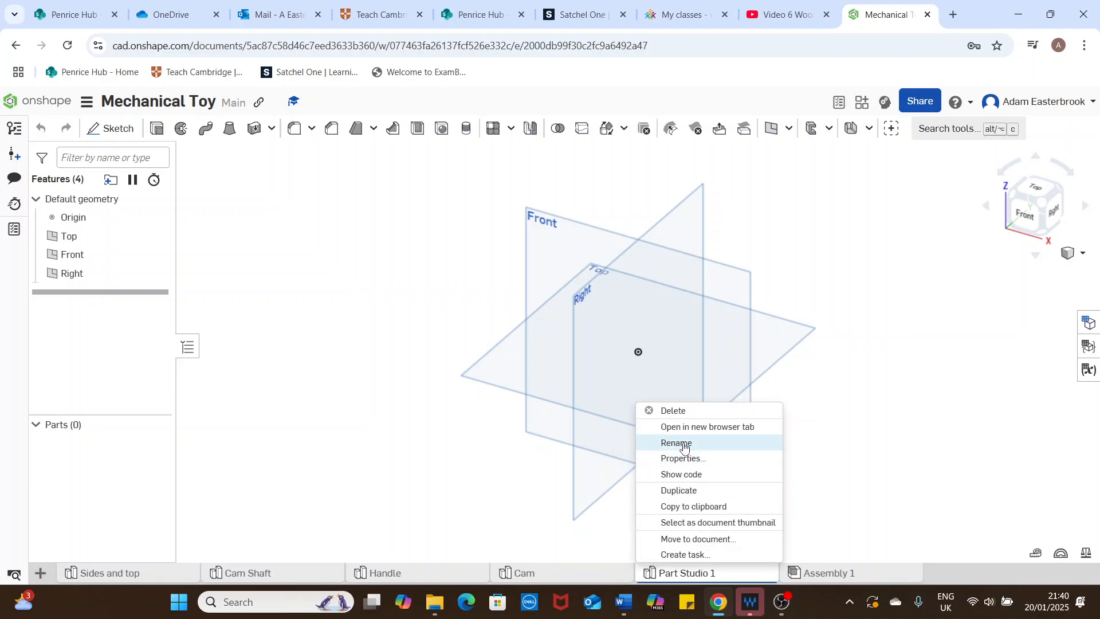
click(685, 444)
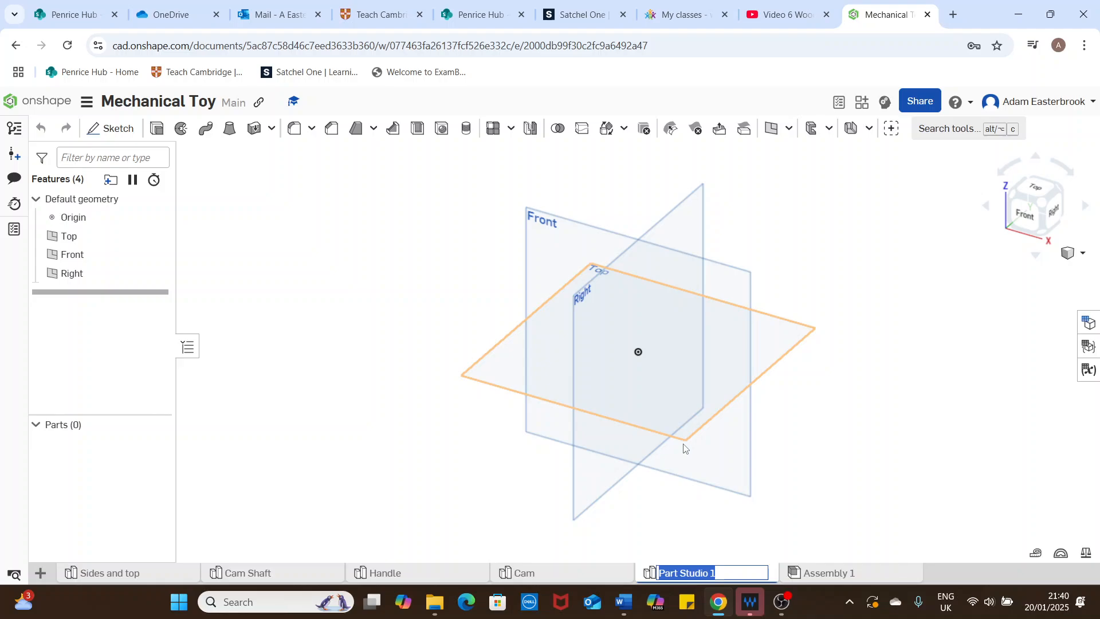
text(Follow)
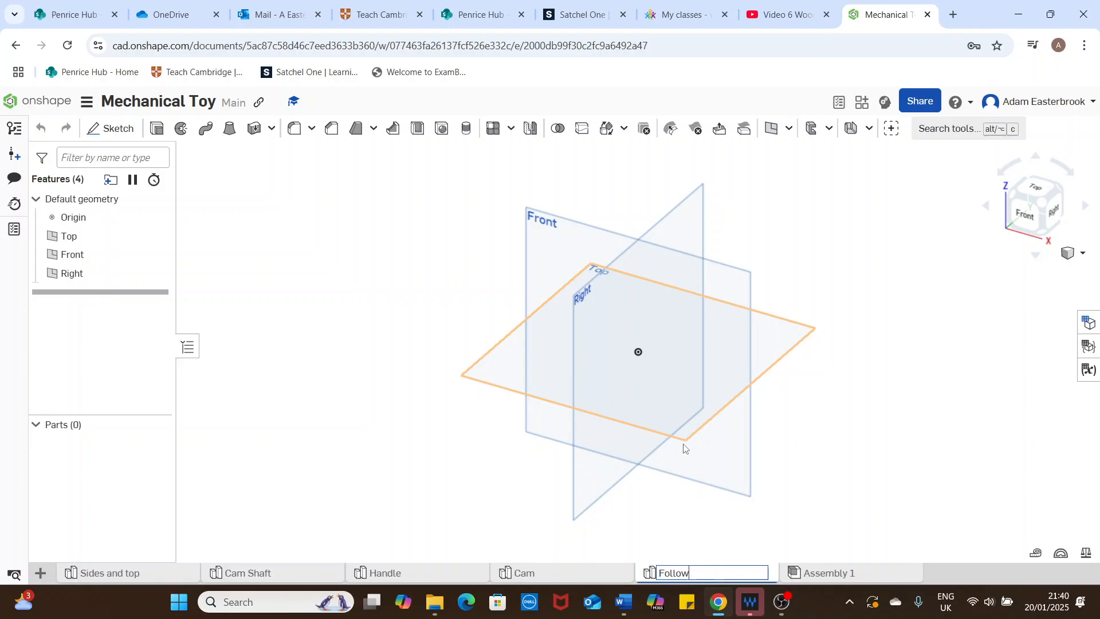
text(er)
key(Return)
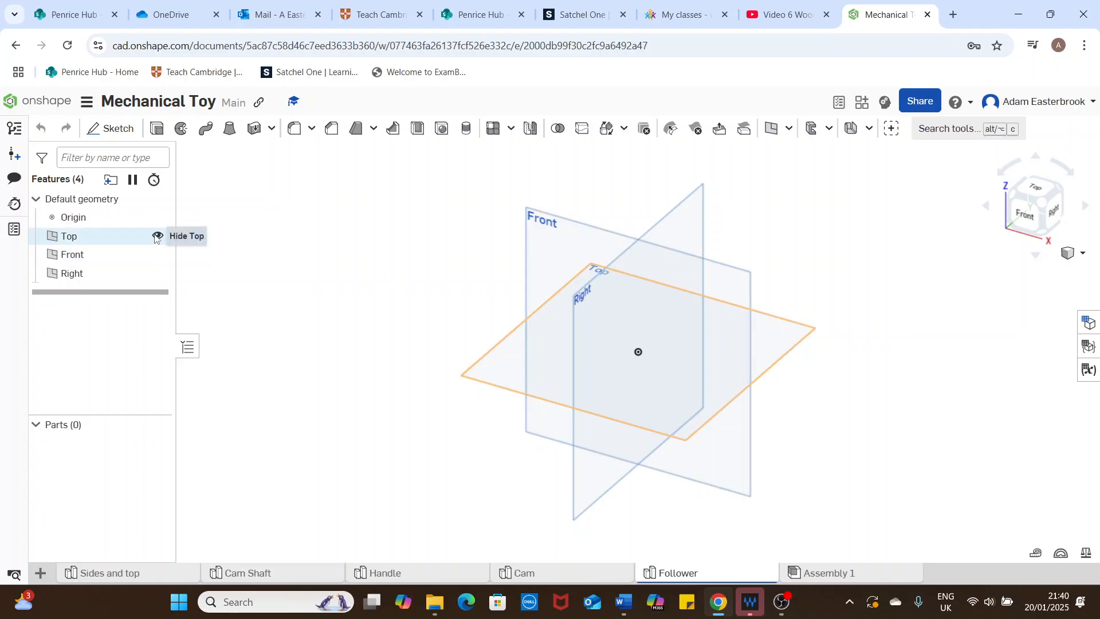
Step: Hide the Top and Front planes and start a sketch on the Right plane
click(155, 237)
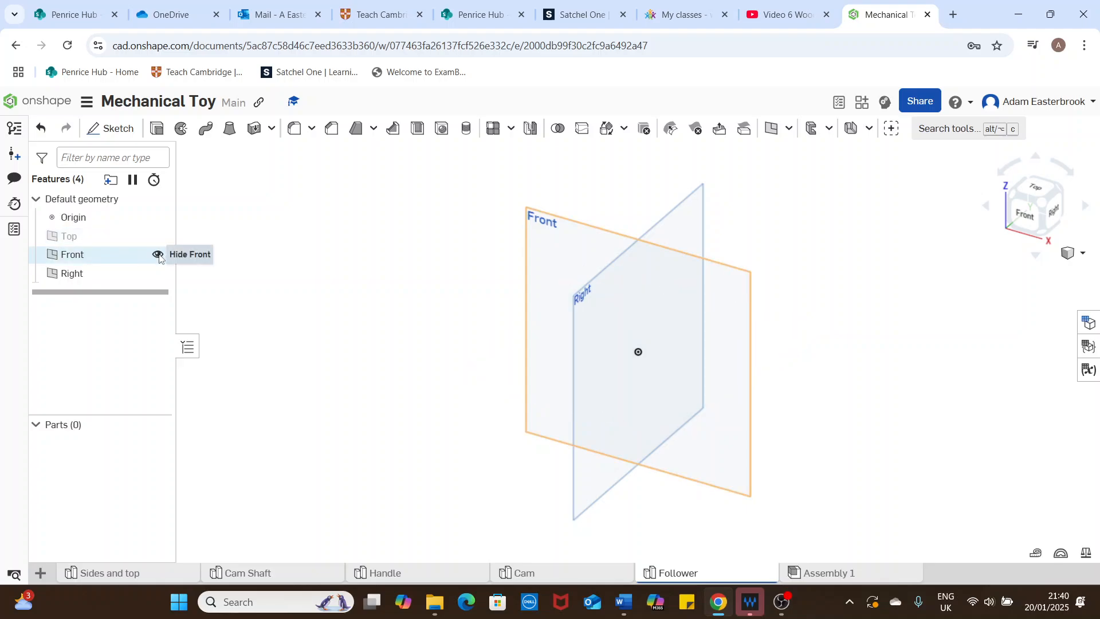
click(158, 254)
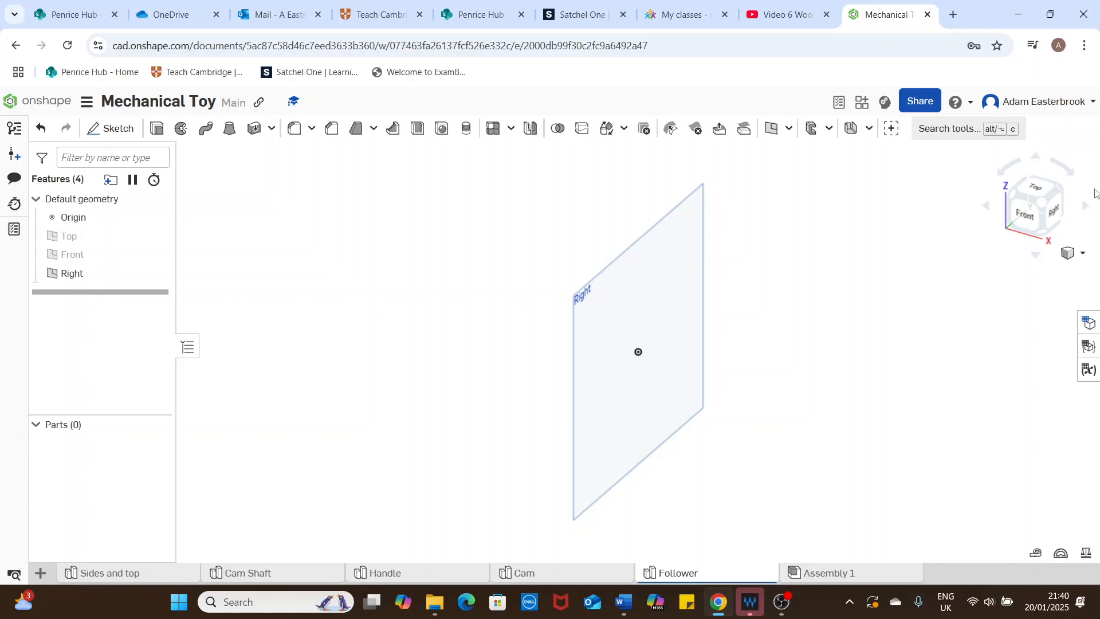
click(1054, 211)
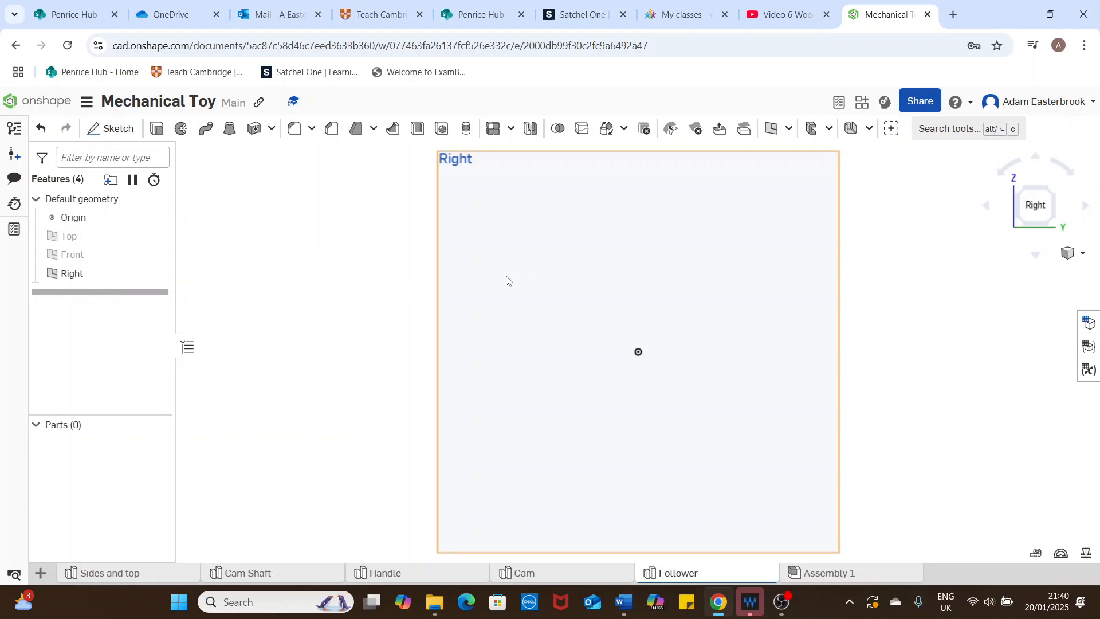
click(111, 129)
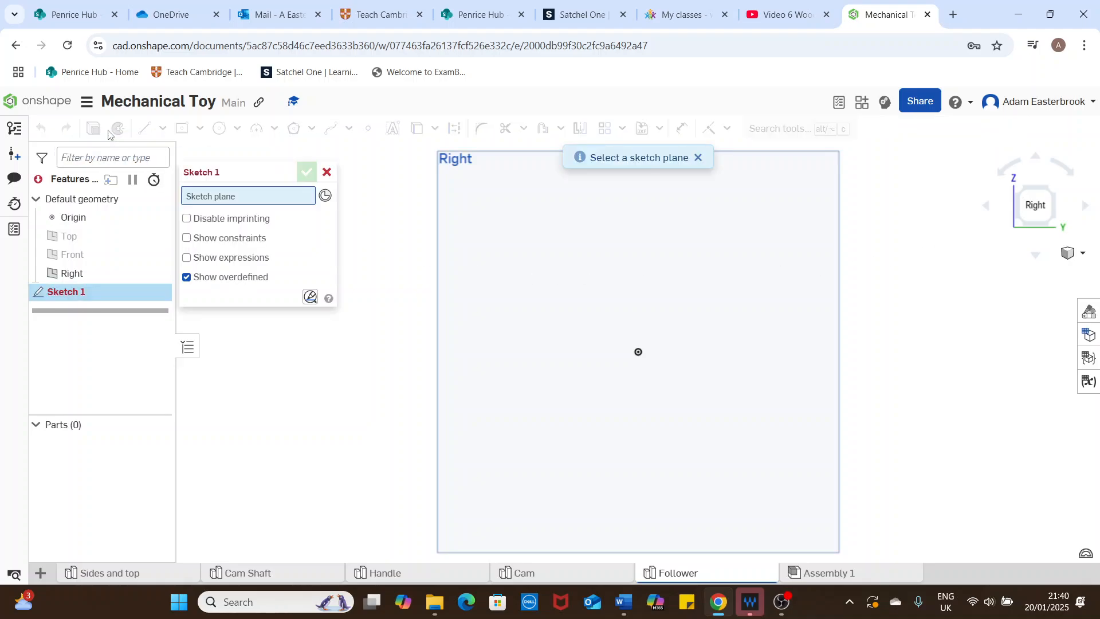
click(94, 276)
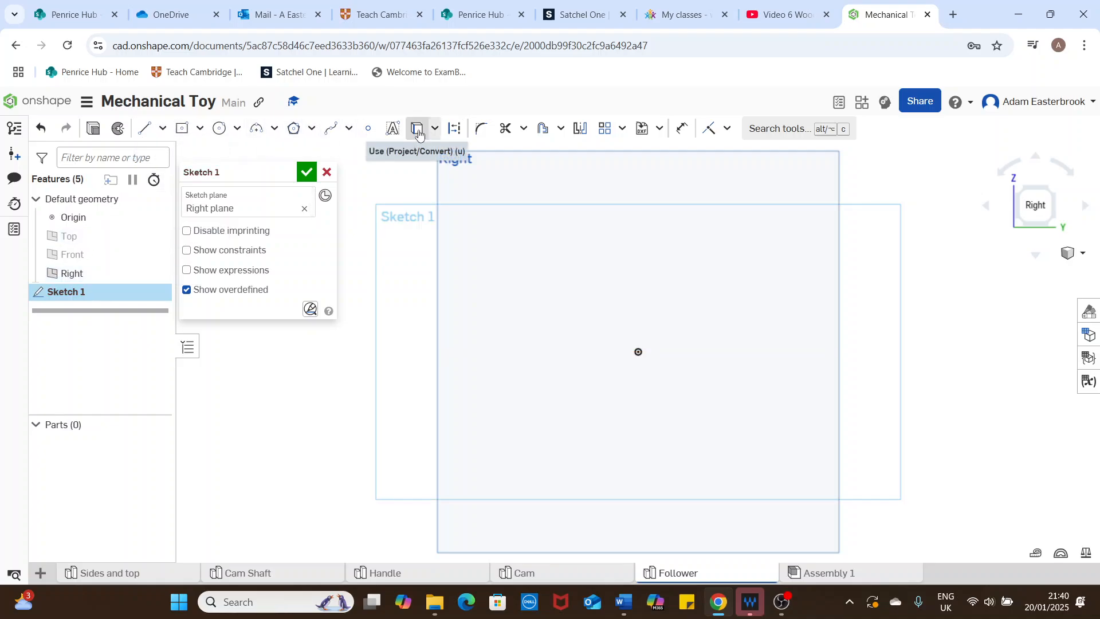
Step: Draw a center point circle about 15 mm in diameter, centred on the origin
click(238, 130)
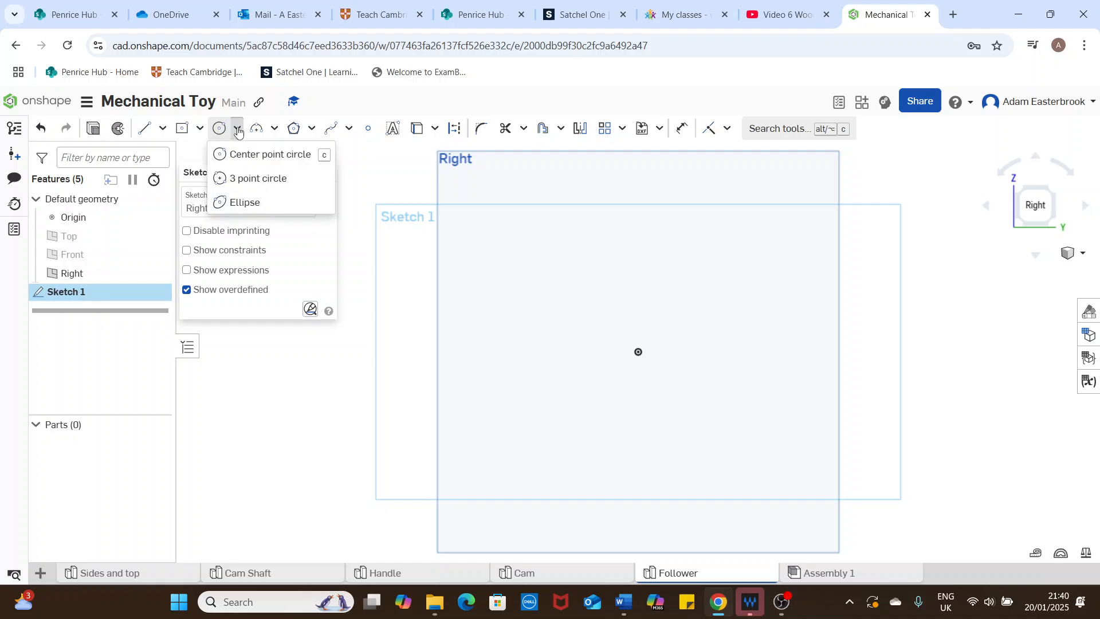
click(268, 155)
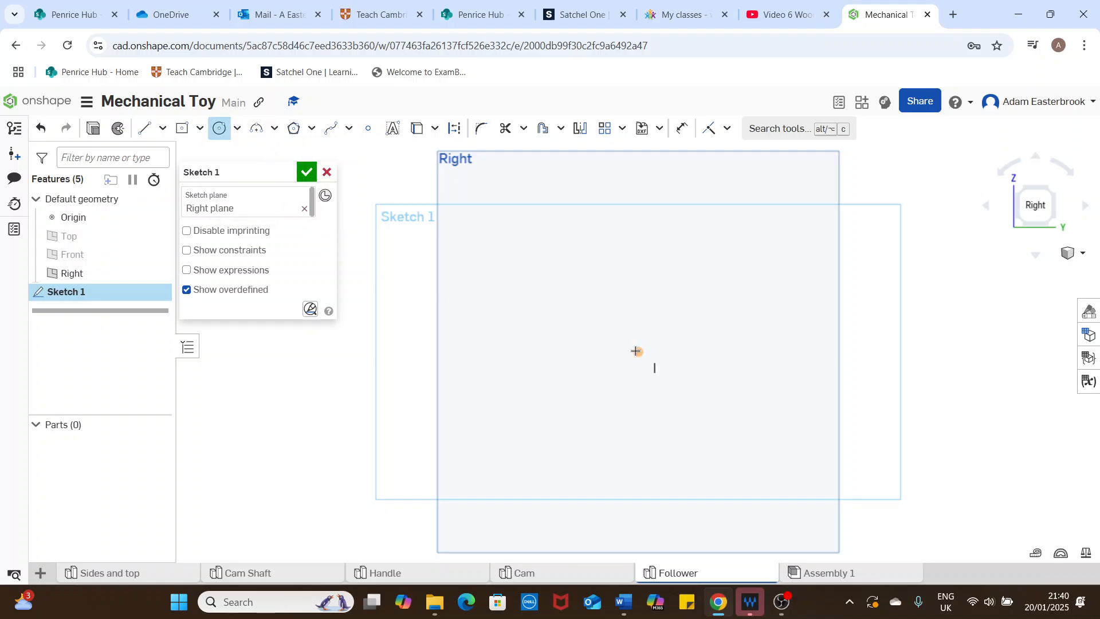
click(637, 352)
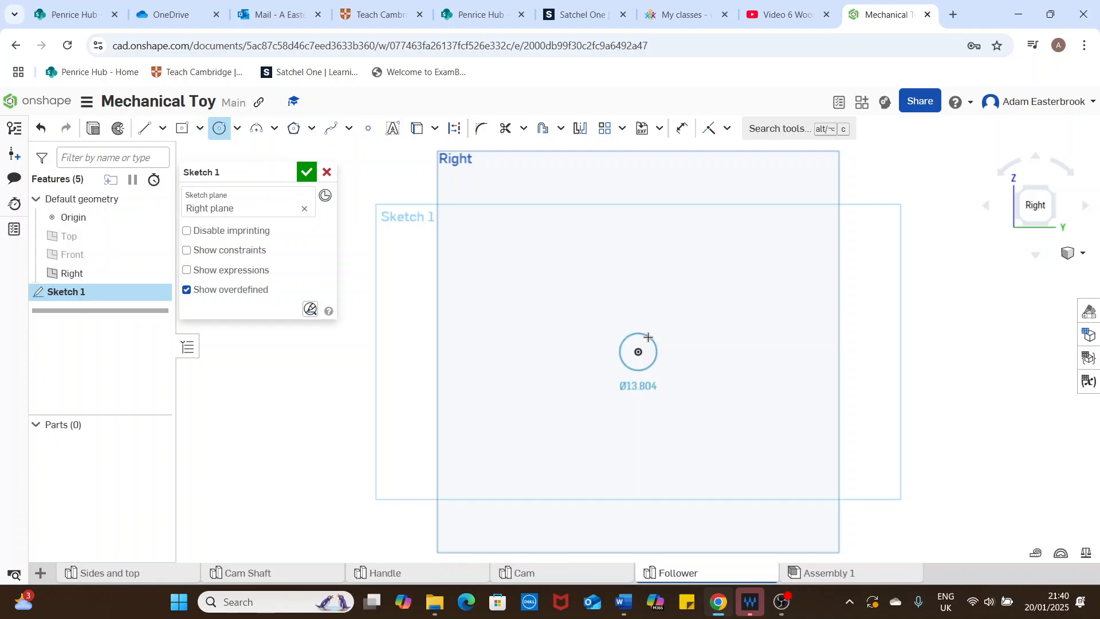
click(651, 337)
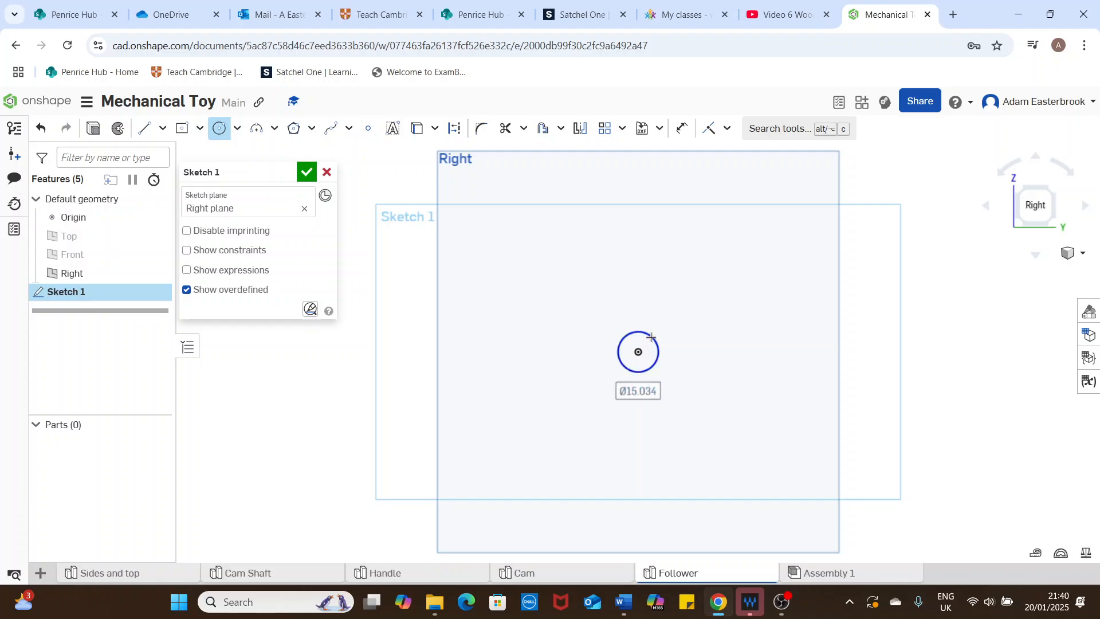
Step: Dimension the circle's diameter as 6 mm and finish the sketch
click(682, 128)
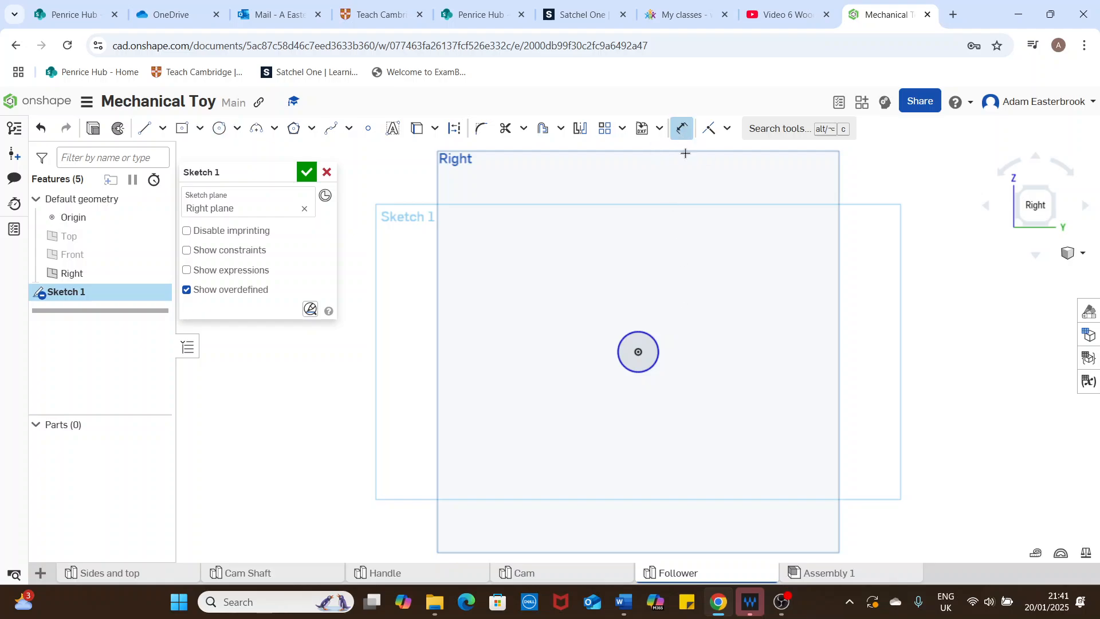
click(655, 334)
click(684, 319)
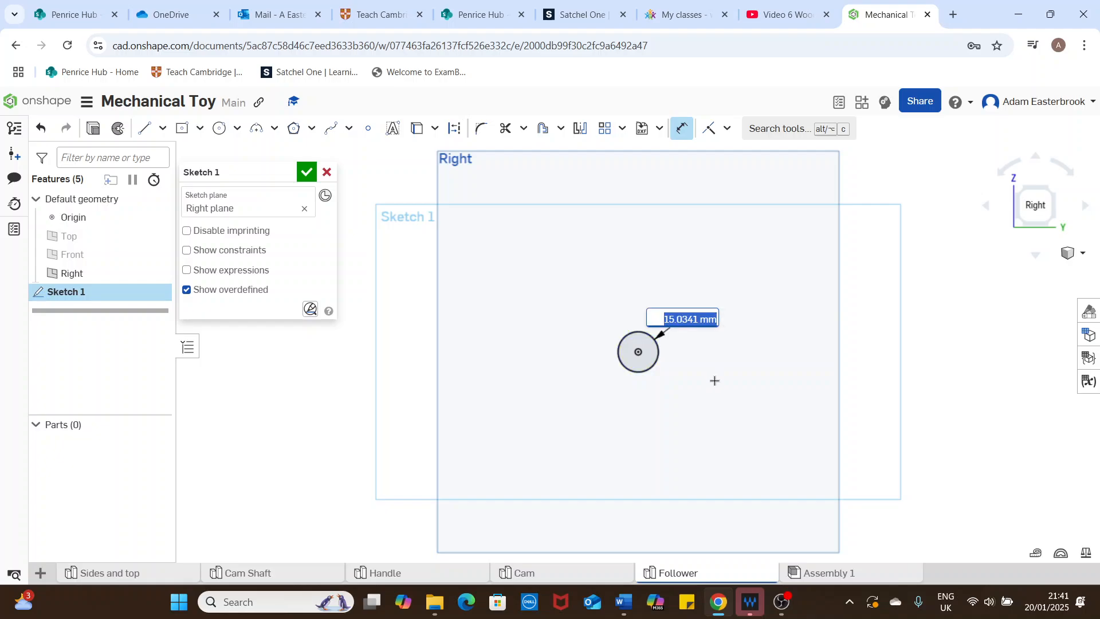
text(6 )
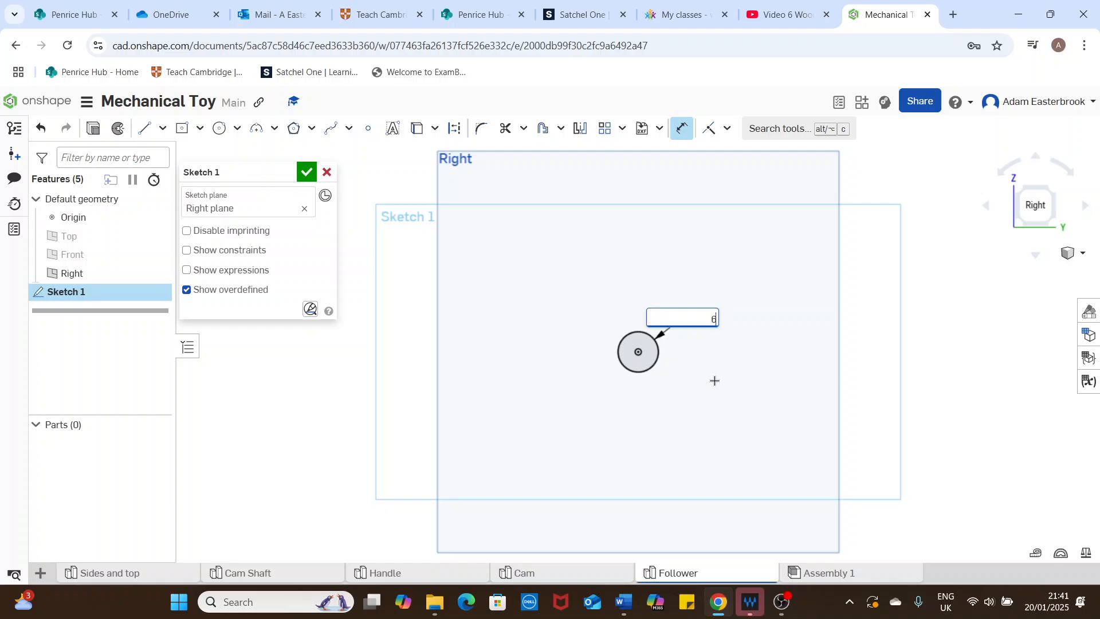
text(m)
key(Return)
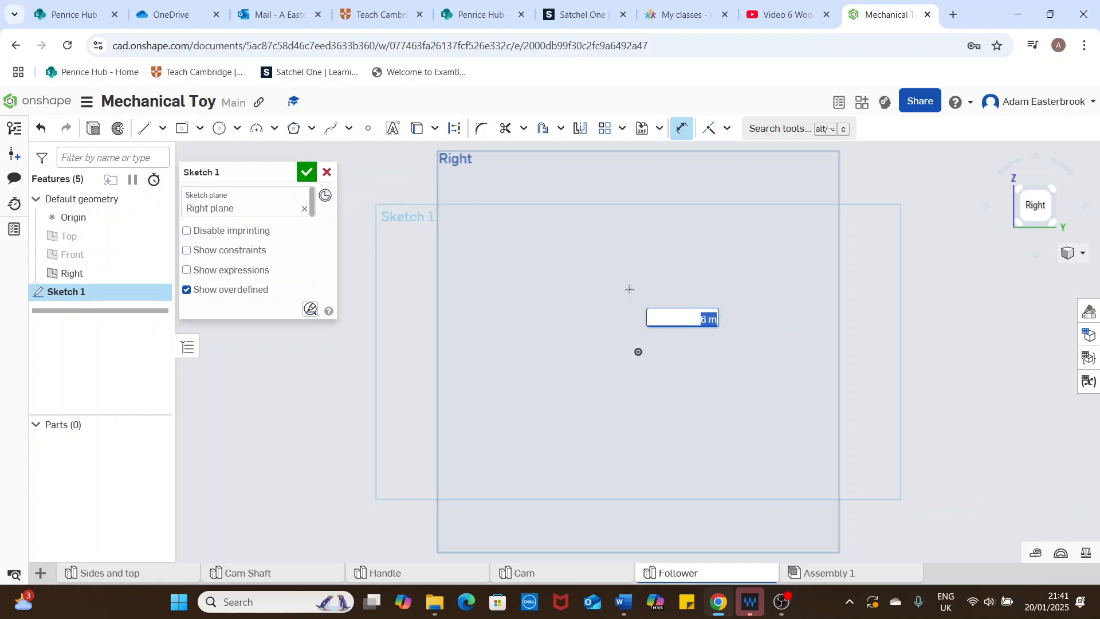
double_click(709, 319)
key(BackSpace)
text(mm)
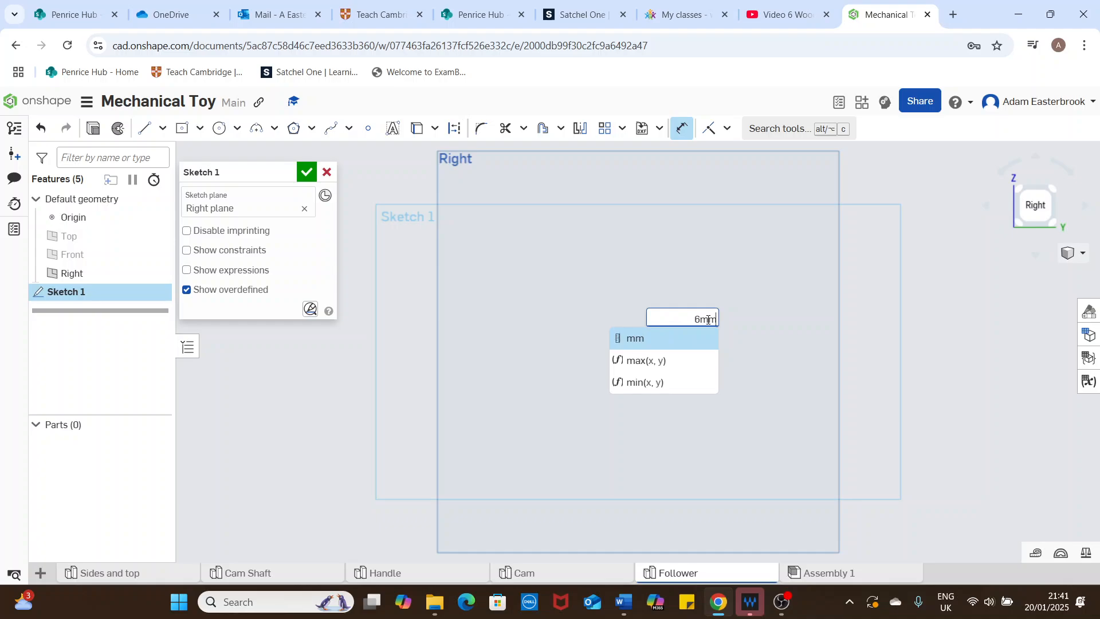
key(Return)
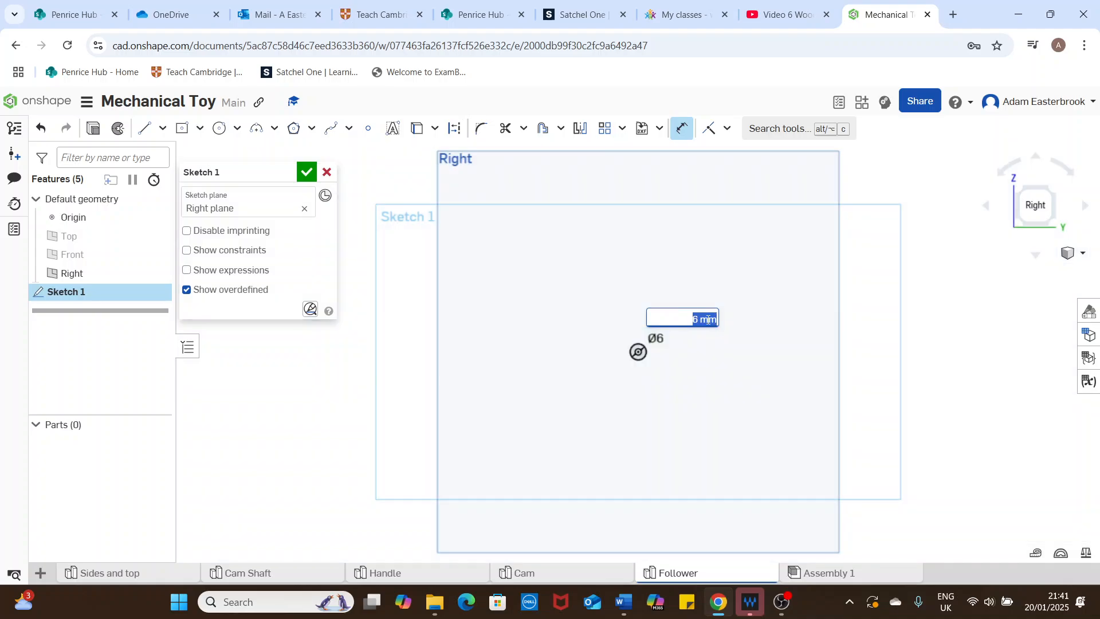
click(307, 172)
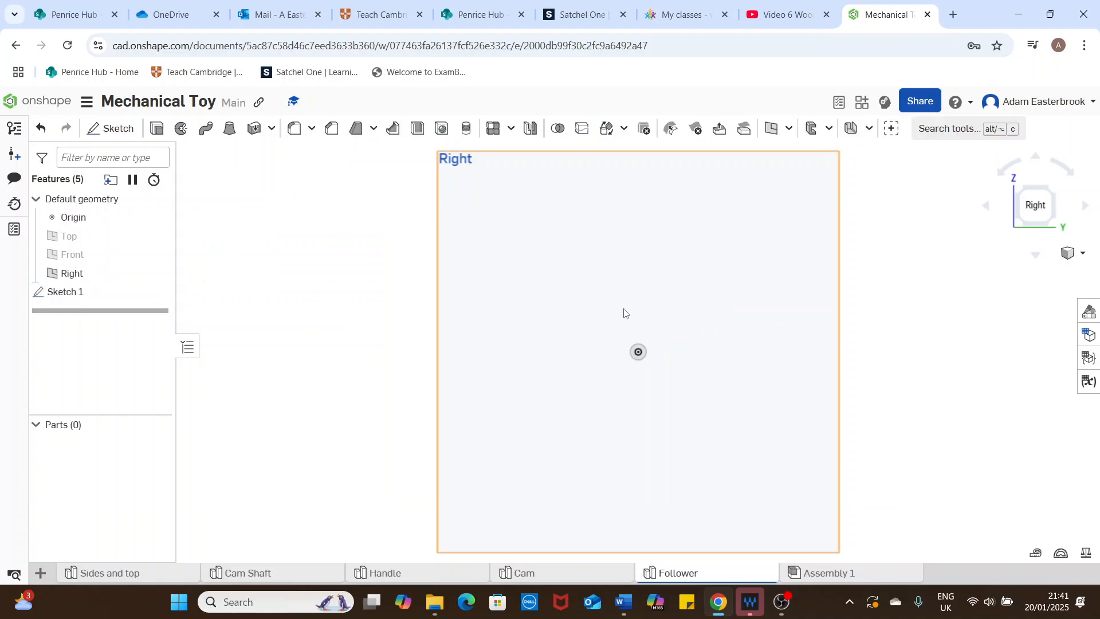
Step: Hide the origin and check the workspace's default length unit
click(158, 217)
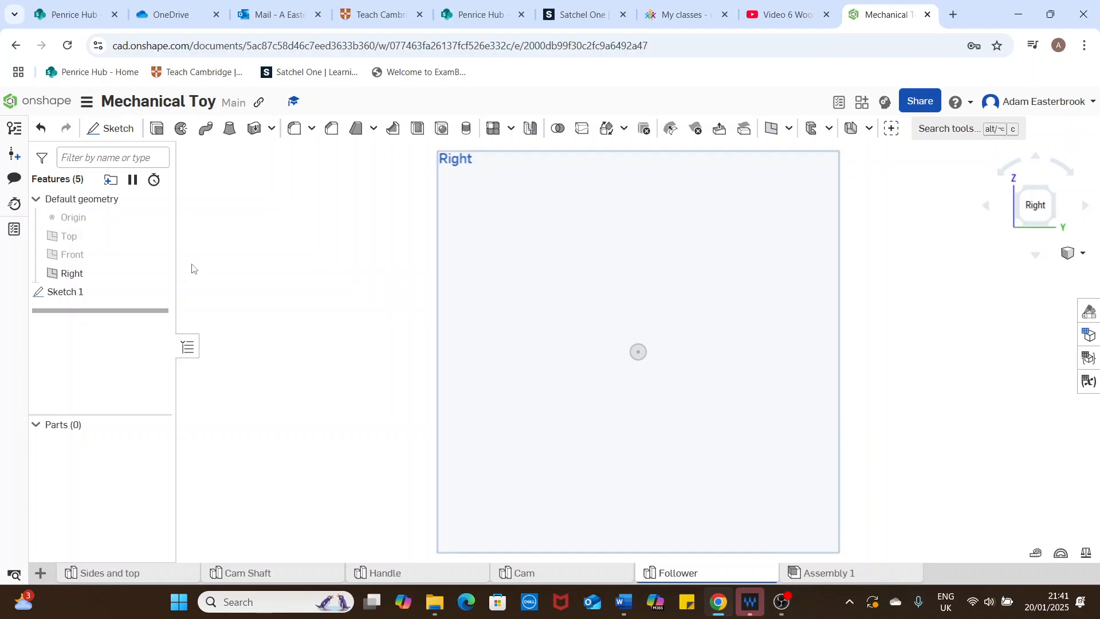
click(87, 106)
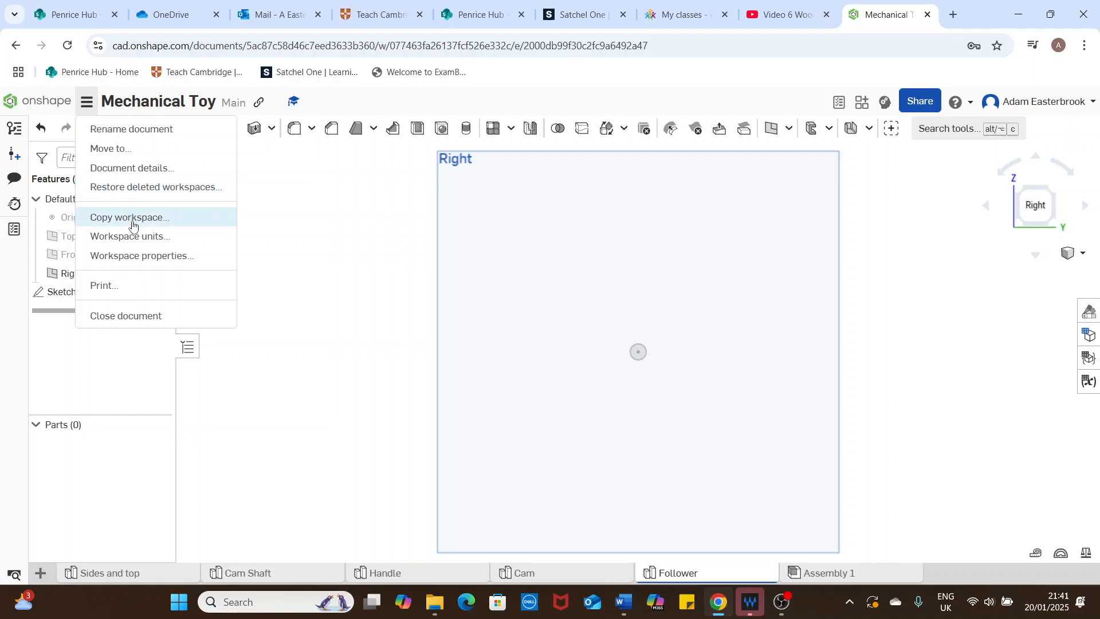
click(140, 242)
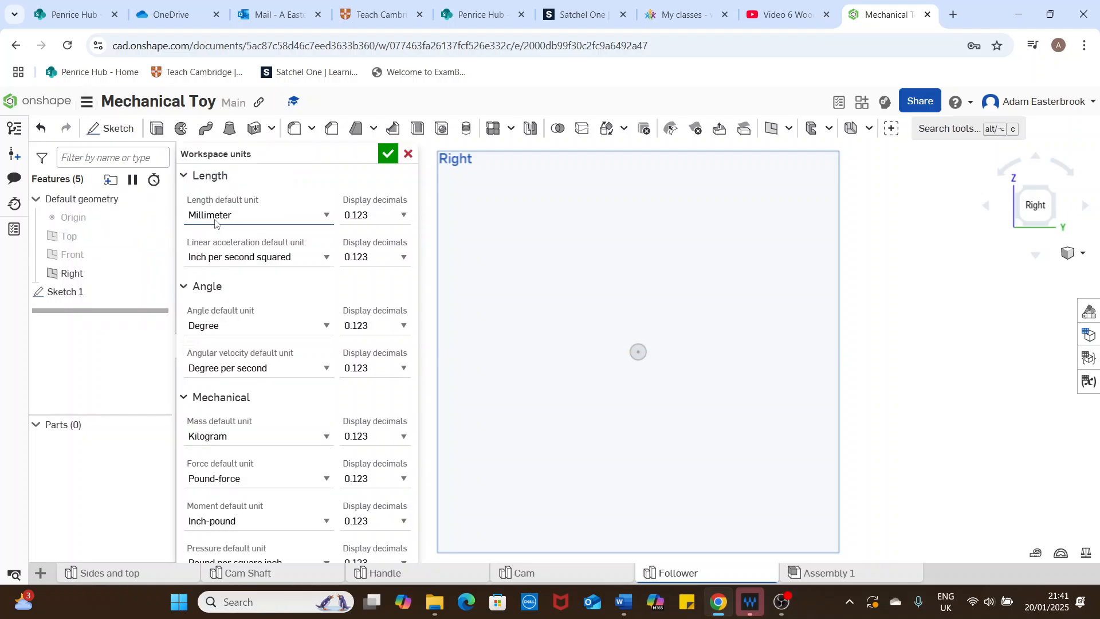
click(389, 160)
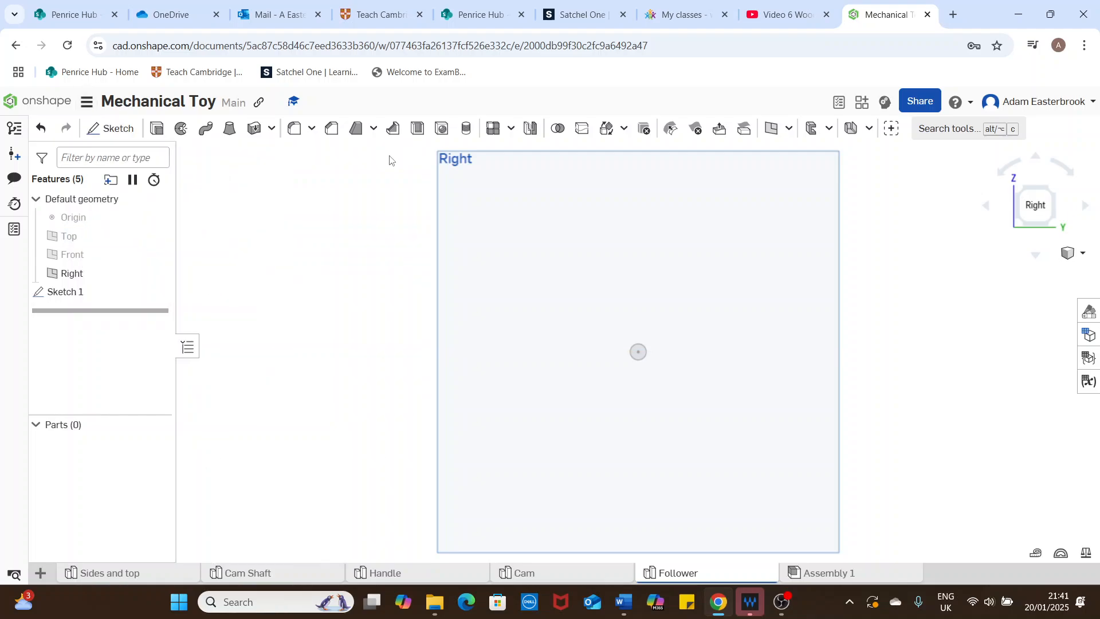
Step: Reopen Sketch 1, move the diameter dimension farther from the circle and set it to 10 mm
double_click(93, 293)
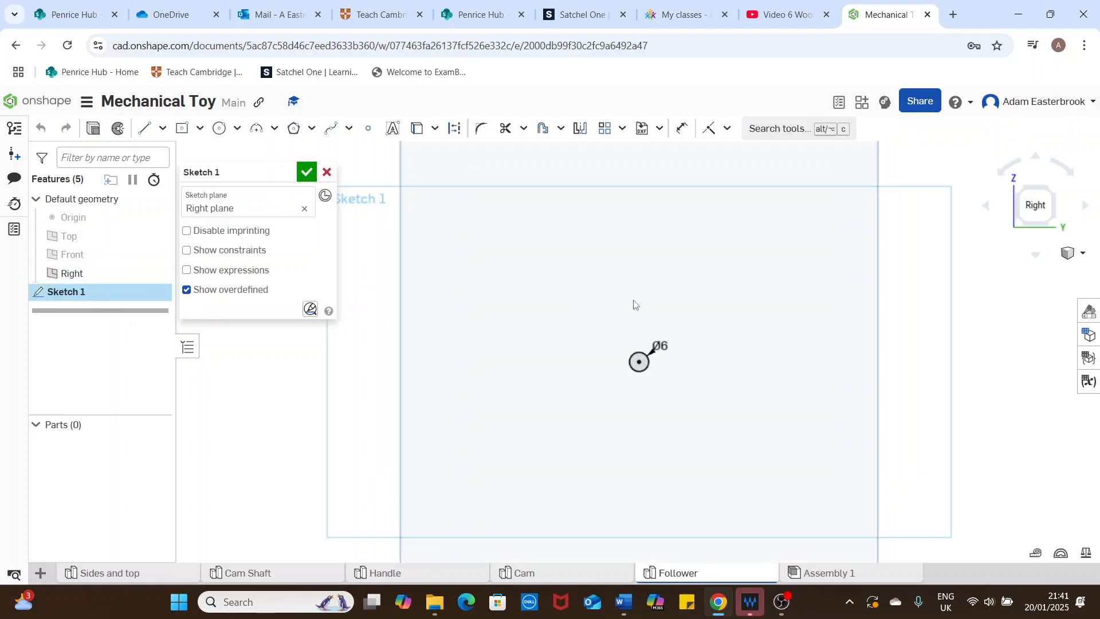
drag(660, 346, 680, 321)
double_click(681, 321)
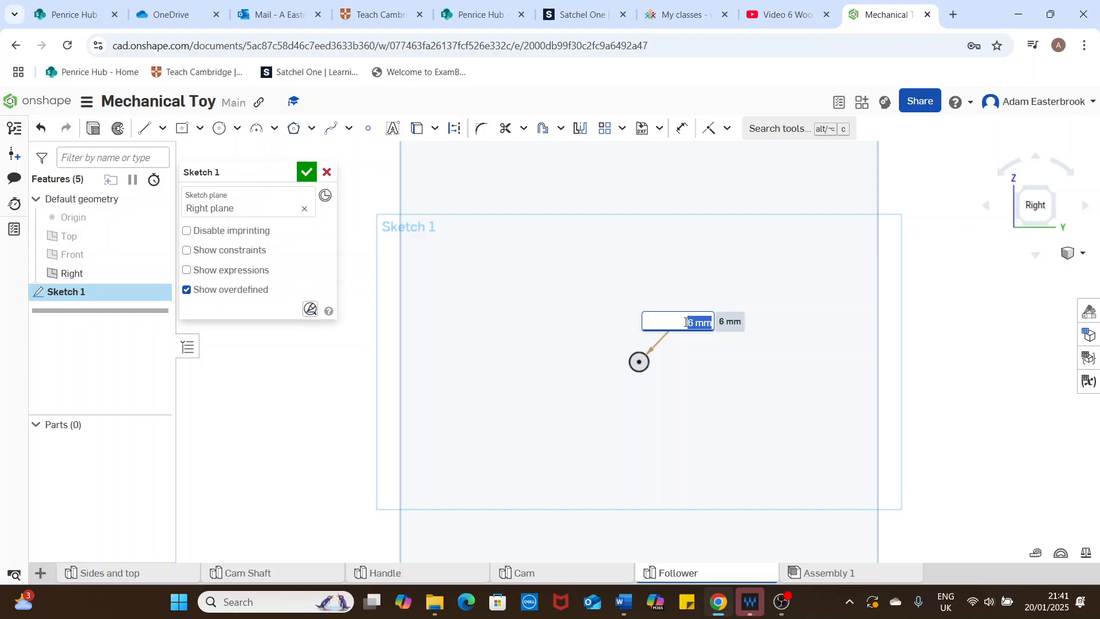
text(10)
key(Return)
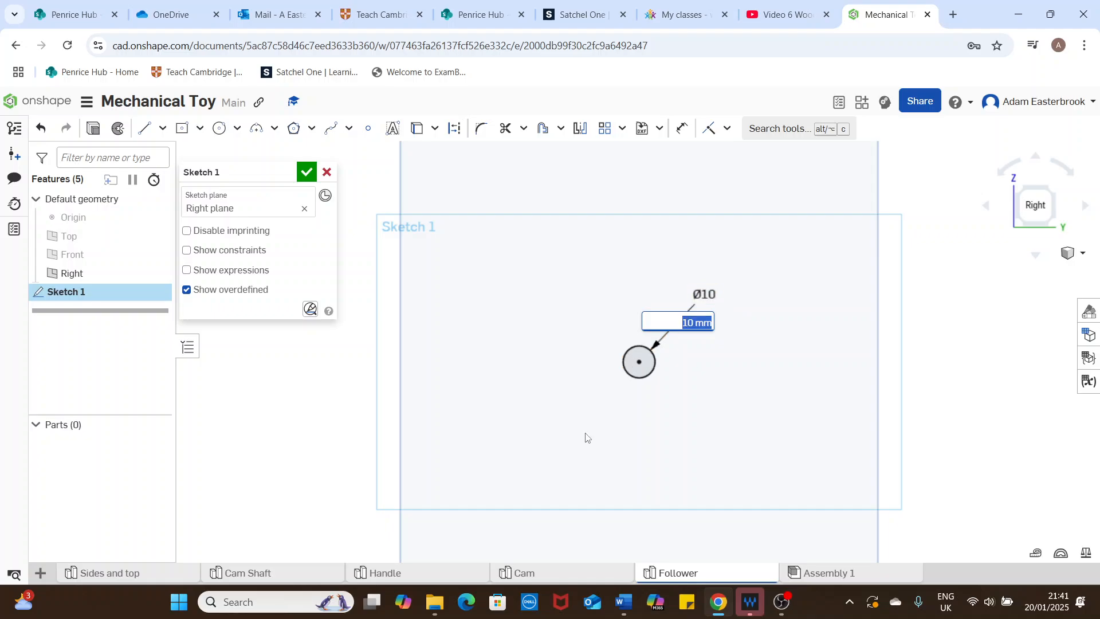
Step: Set the circle's diameter back to 6 mm and finish editing the sketch
double_click(705, 294)
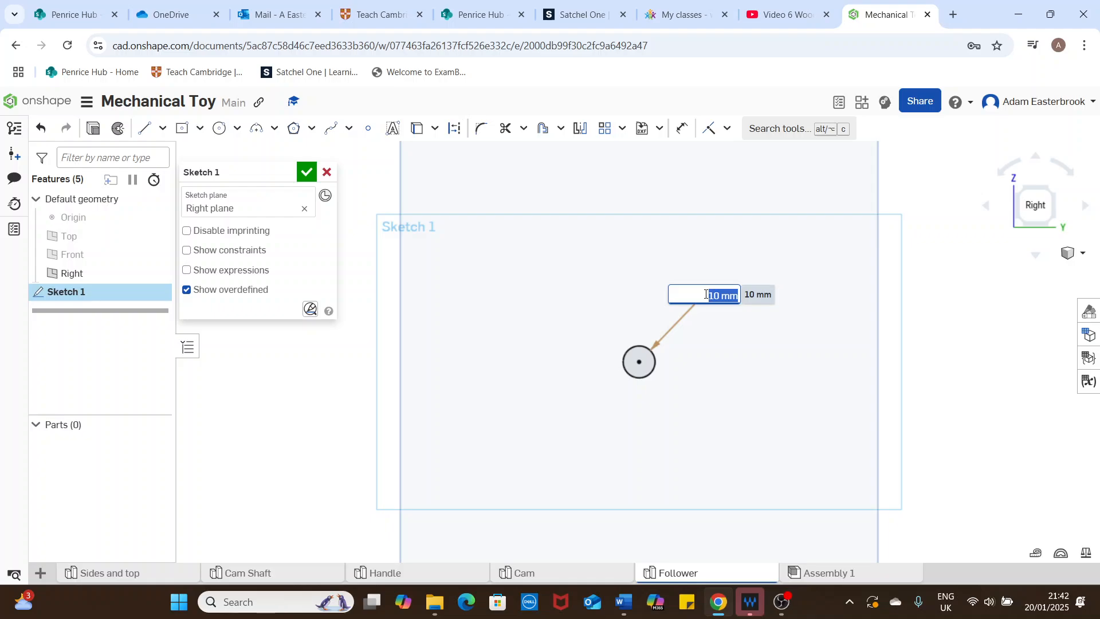
text(6)
key(Return)
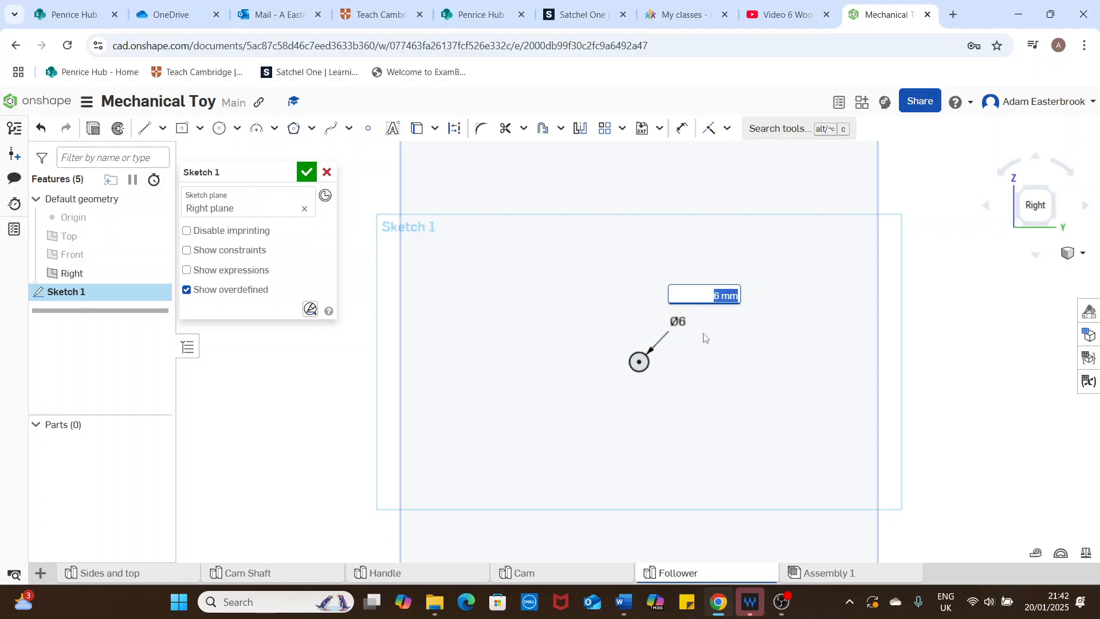
click(306, 172)
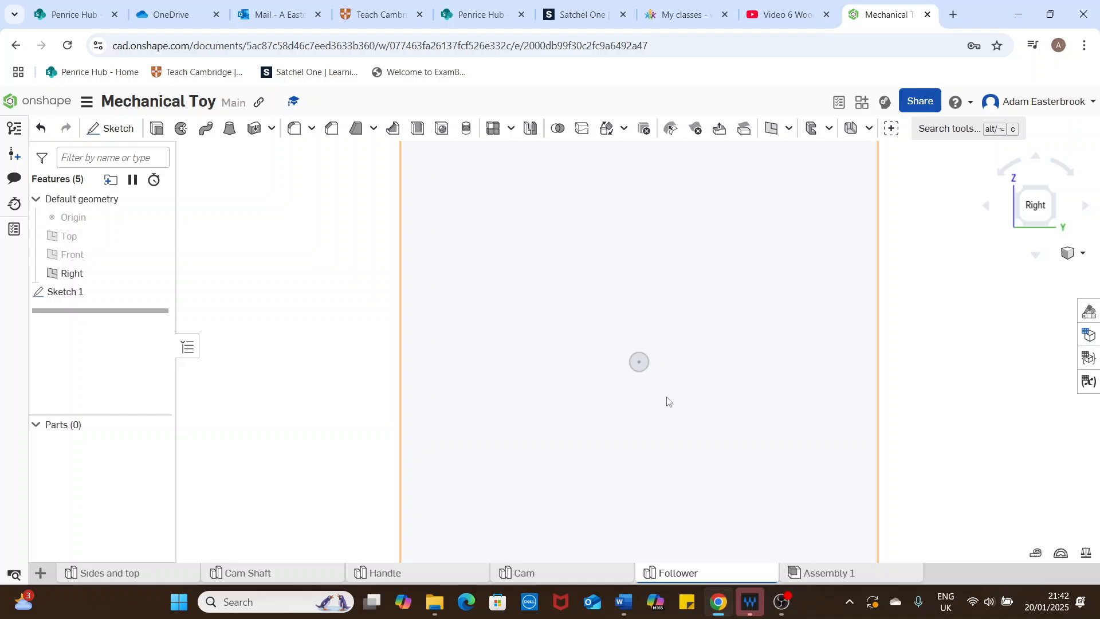
Step: Extrude the 6 mm circle into a new solid rod, 150 mm deep and symmetric about the sketch plane
scroll(642, 363, up, 3)
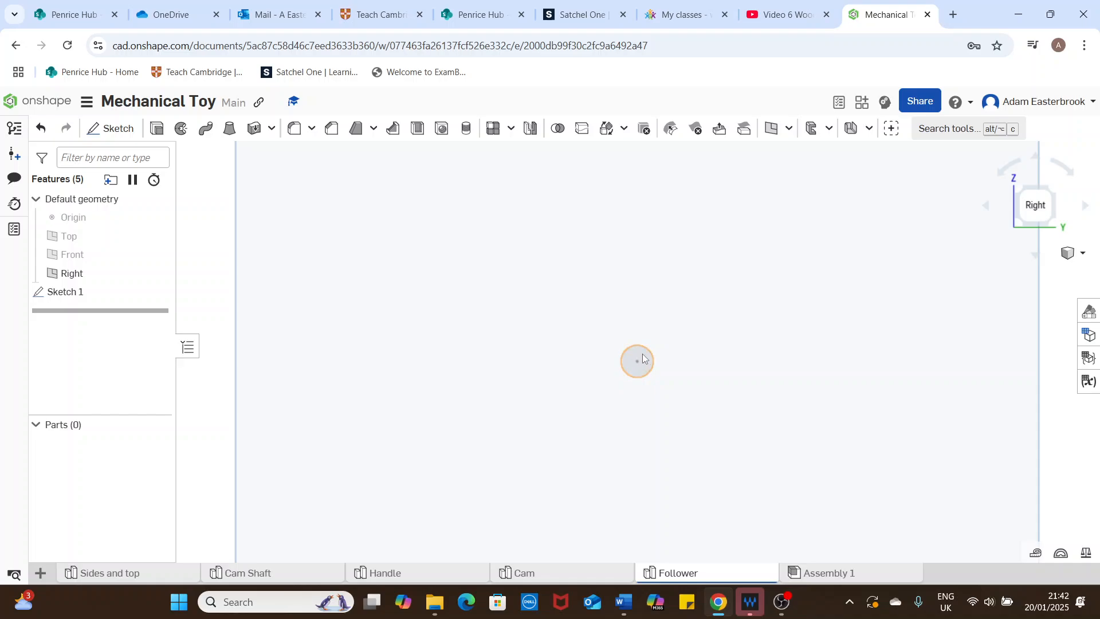
right_click(643, 359)
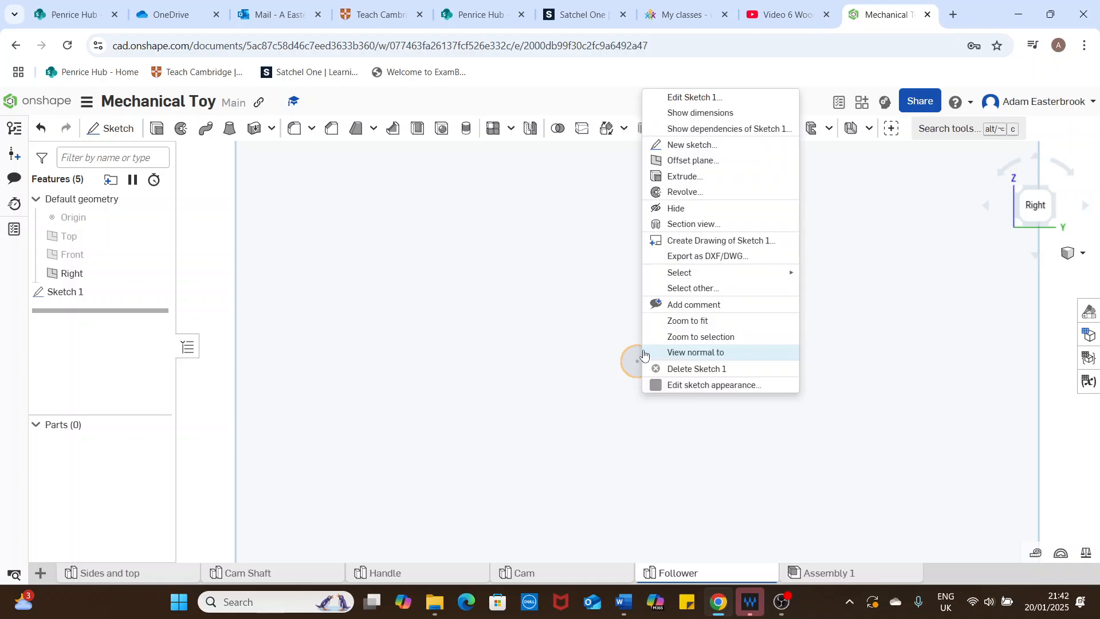
click(681, 183)
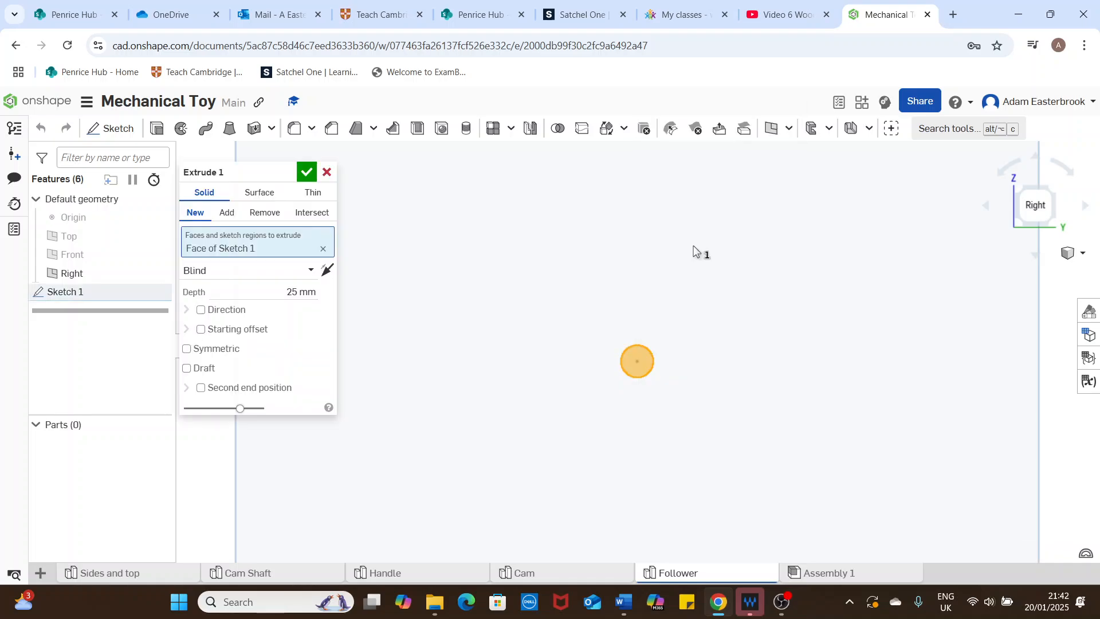
right_drag(843, 335, 890, 337)
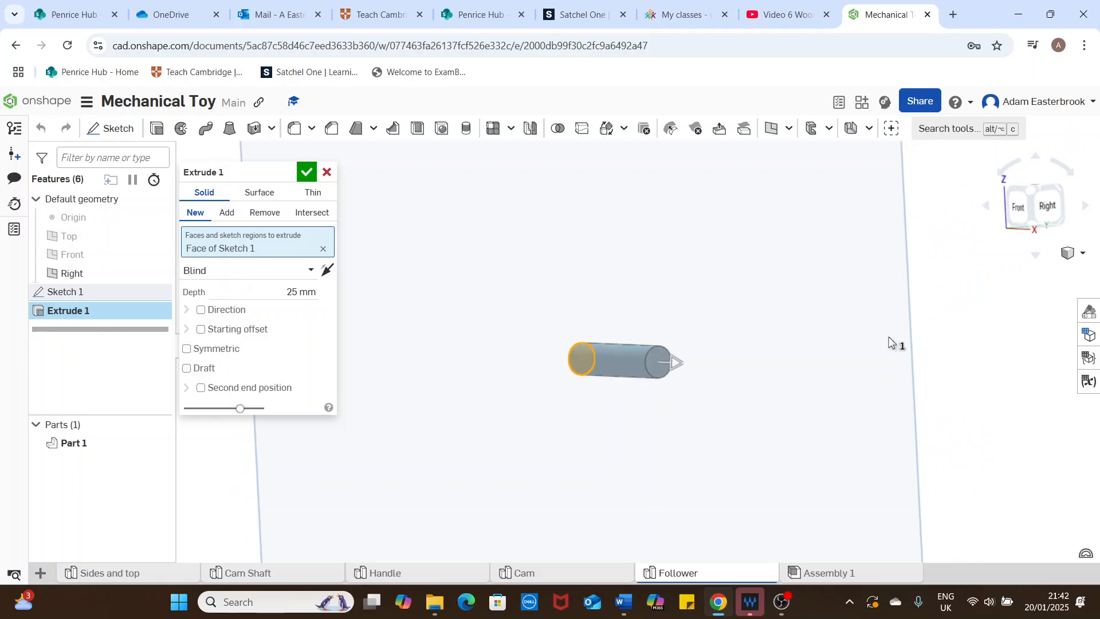
click(291, 293)
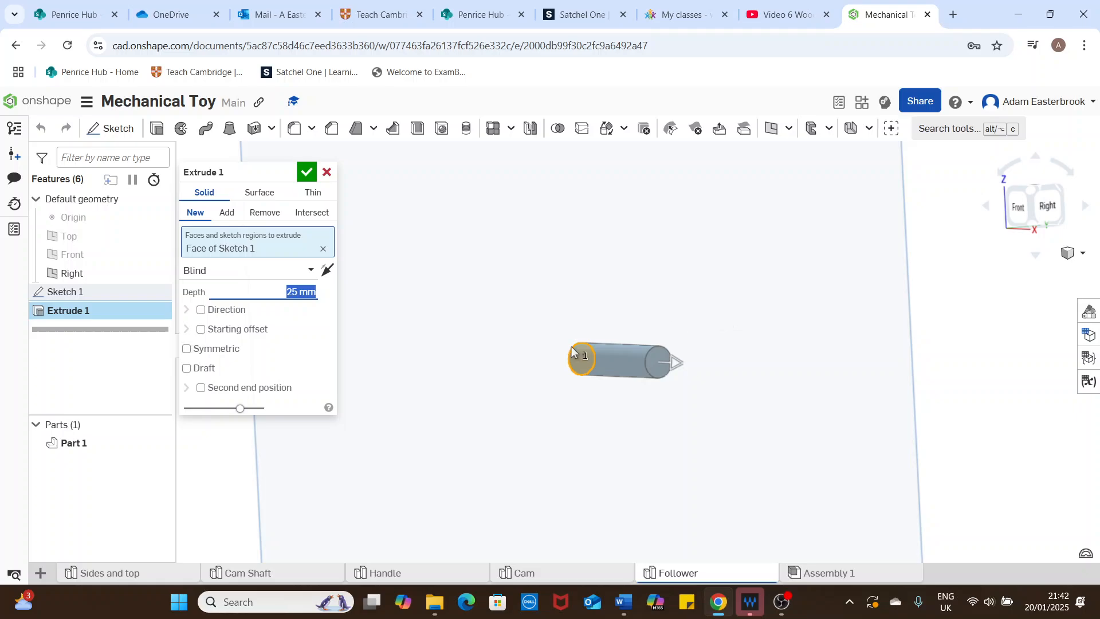
text(150)
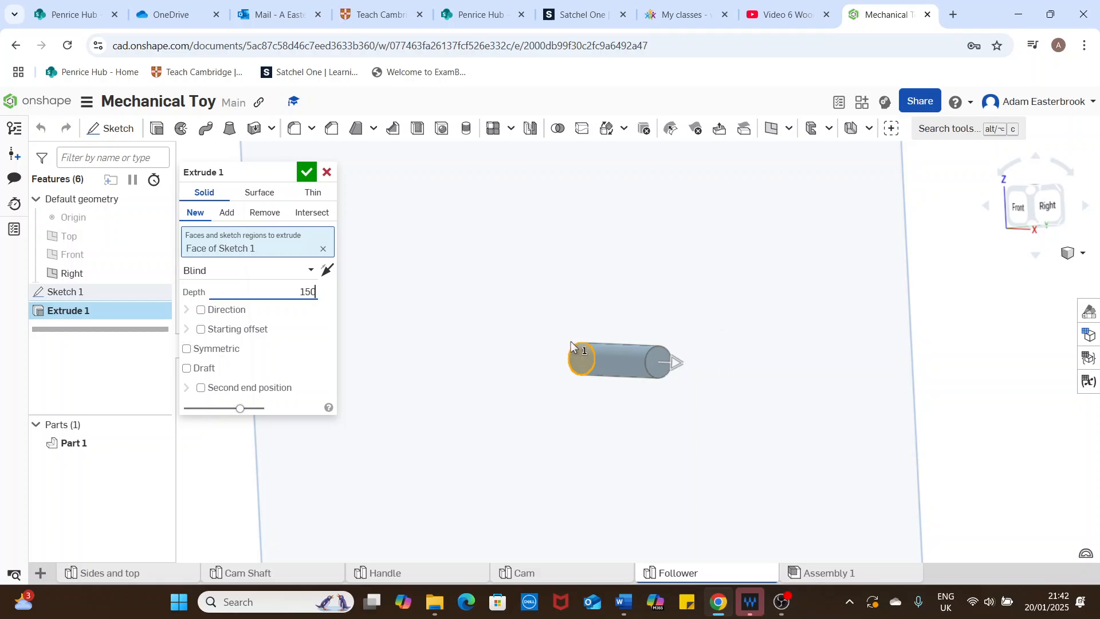
key(Tab)
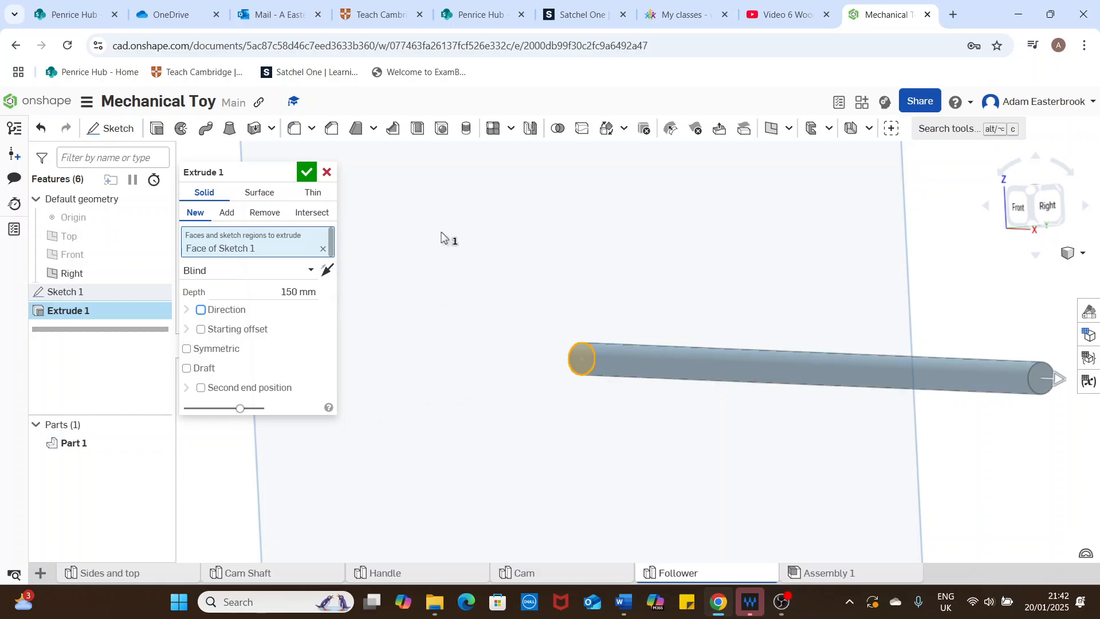
scroll(572, 262, down, 2)
middle_drag(572, 262, 504, 228)
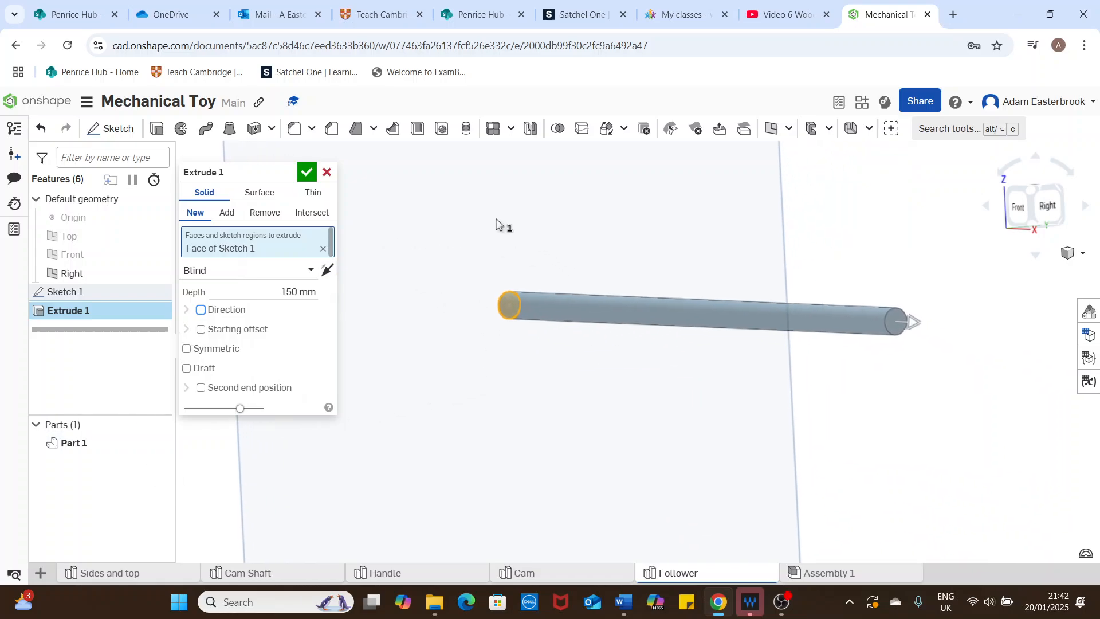
click(187, 349)
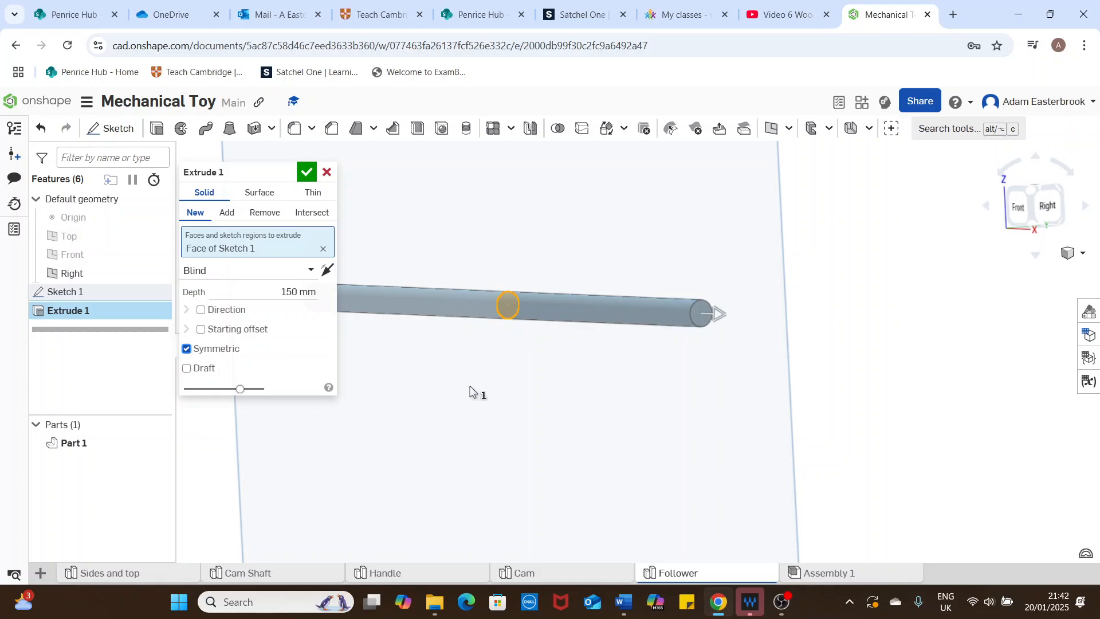
middle_drag(476, 391, 584, 412)
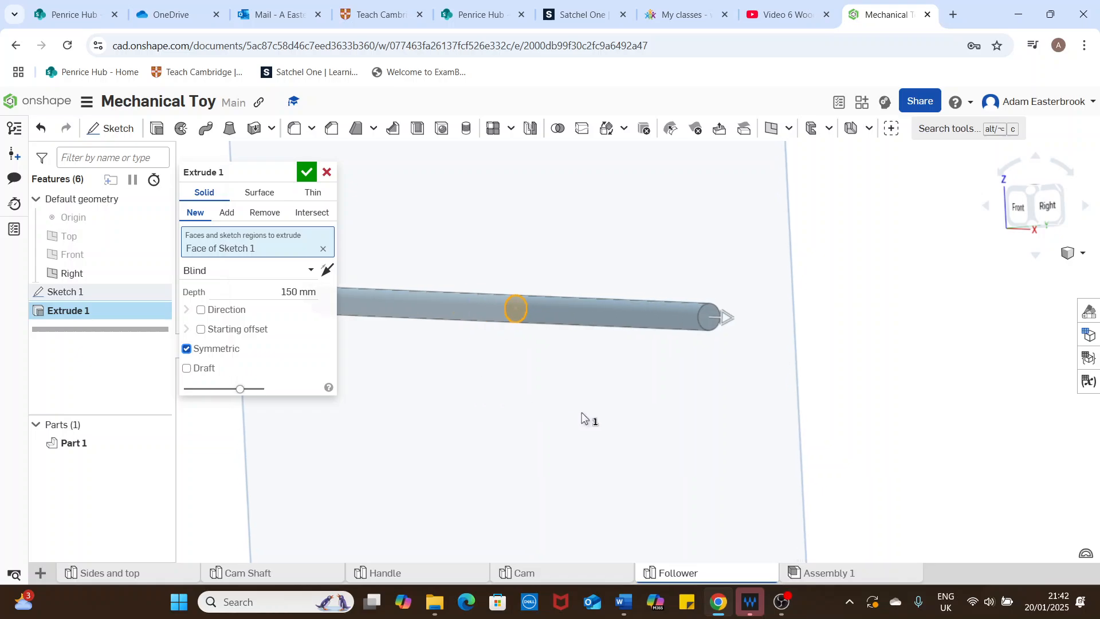
click(307, 173)
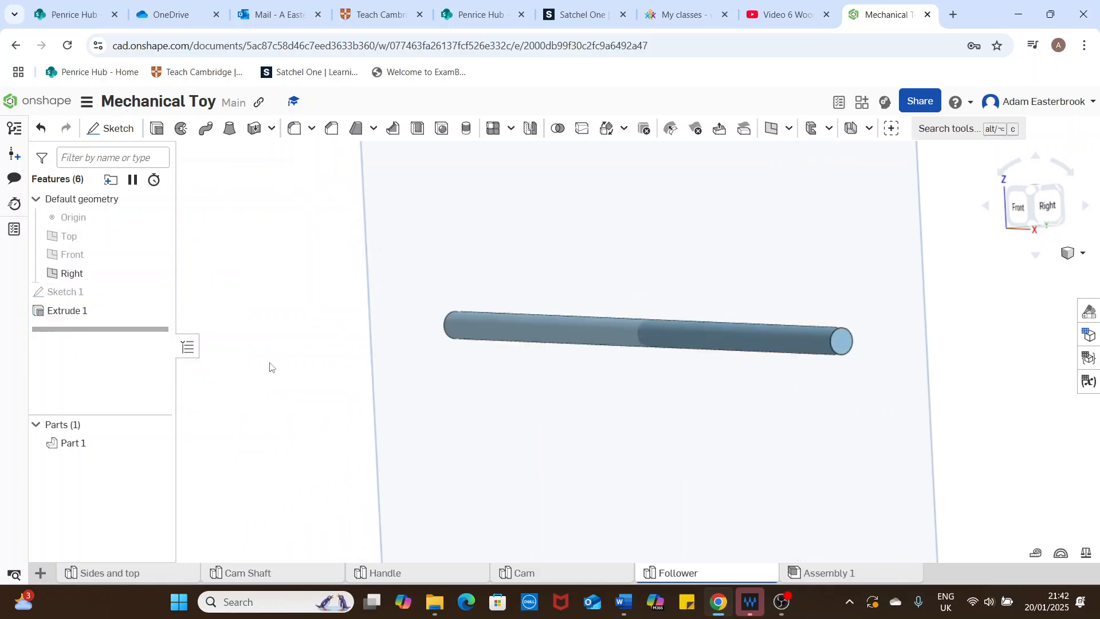
Step: Change the rod's appearance to the light yellow palette colour F5D578
right_click(98, 450)
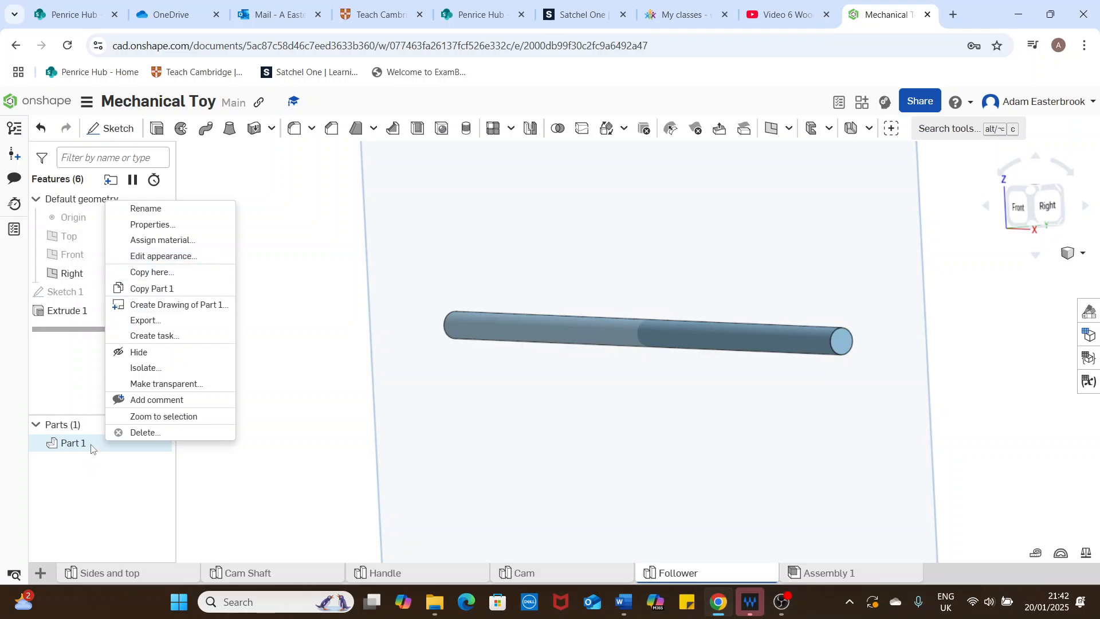
click(164, 257)
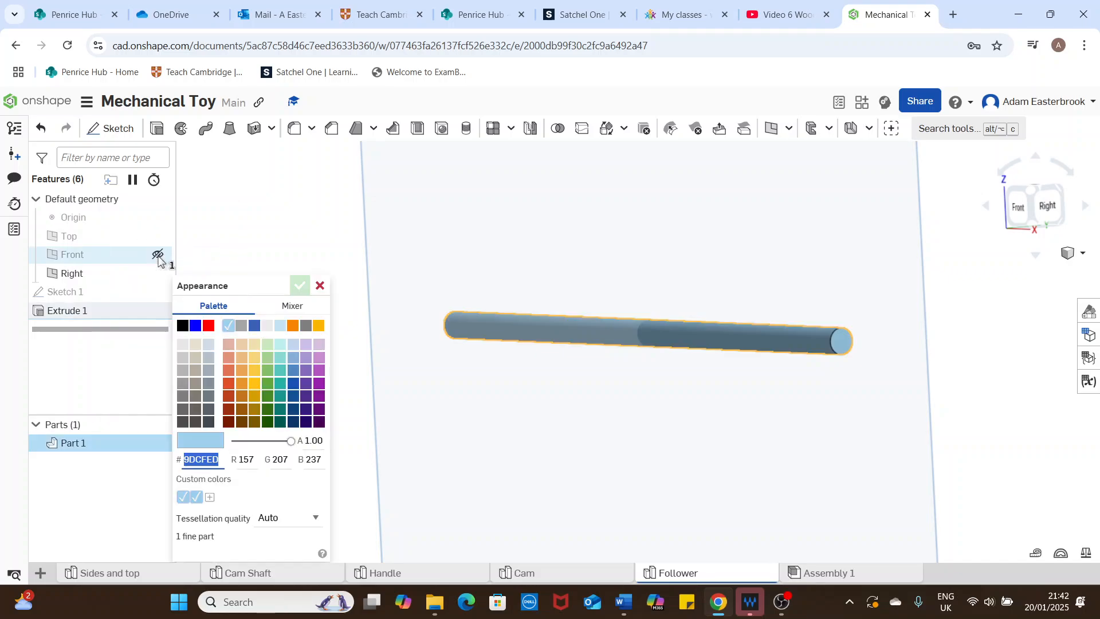
click(255, 357)
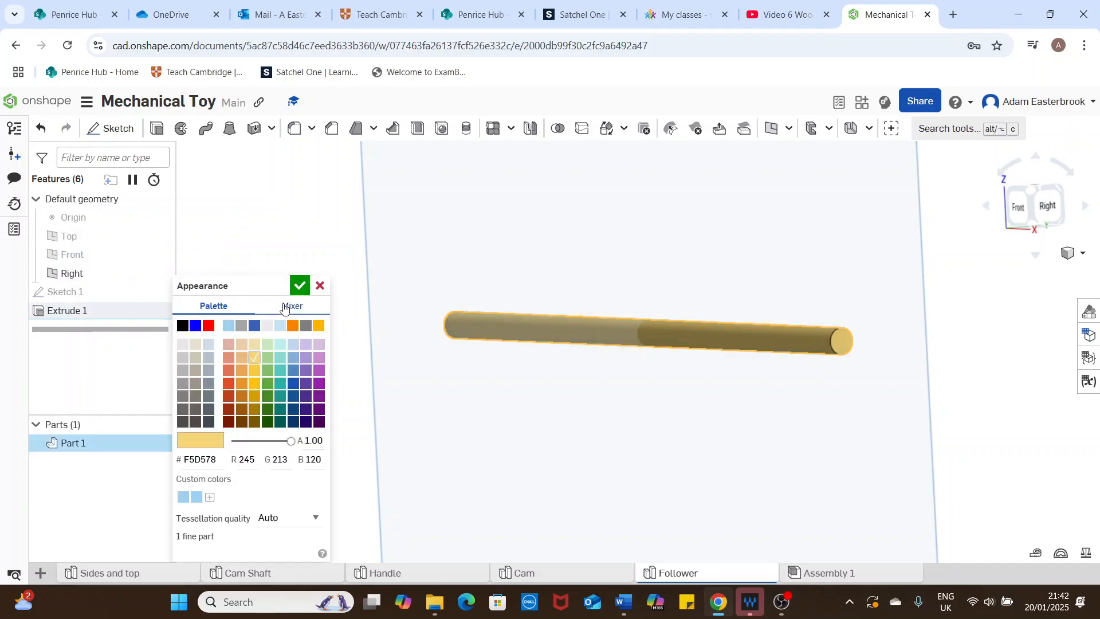
click(299, 287)
scroll(716, 272, down, 1)
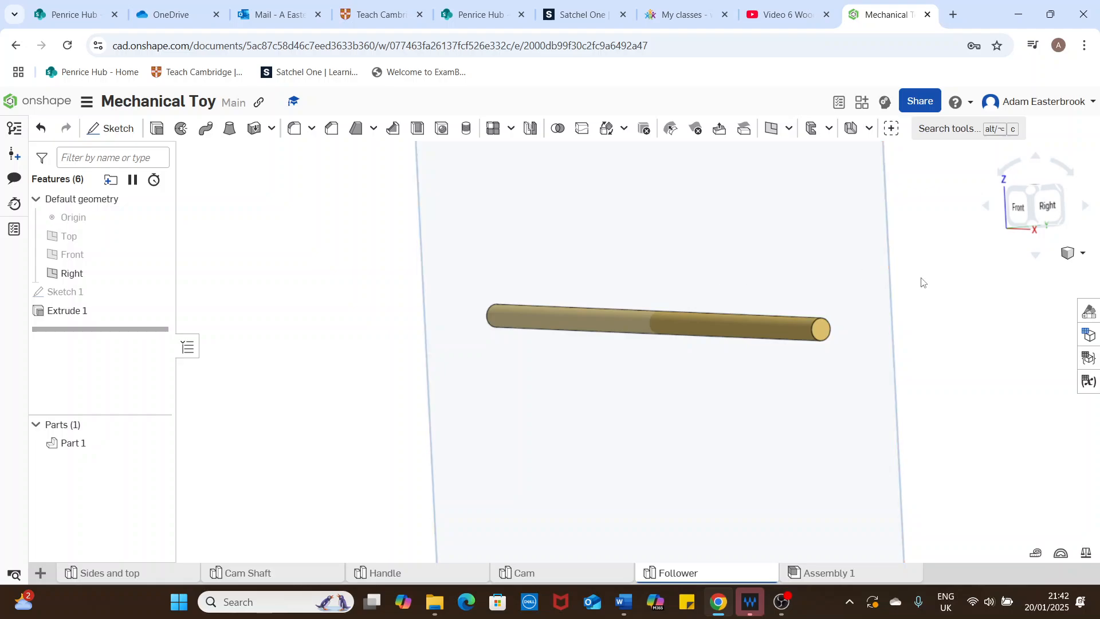
right_drag(923, 281, 1099, 275)
click(1080, 254)
click(1049, 271)
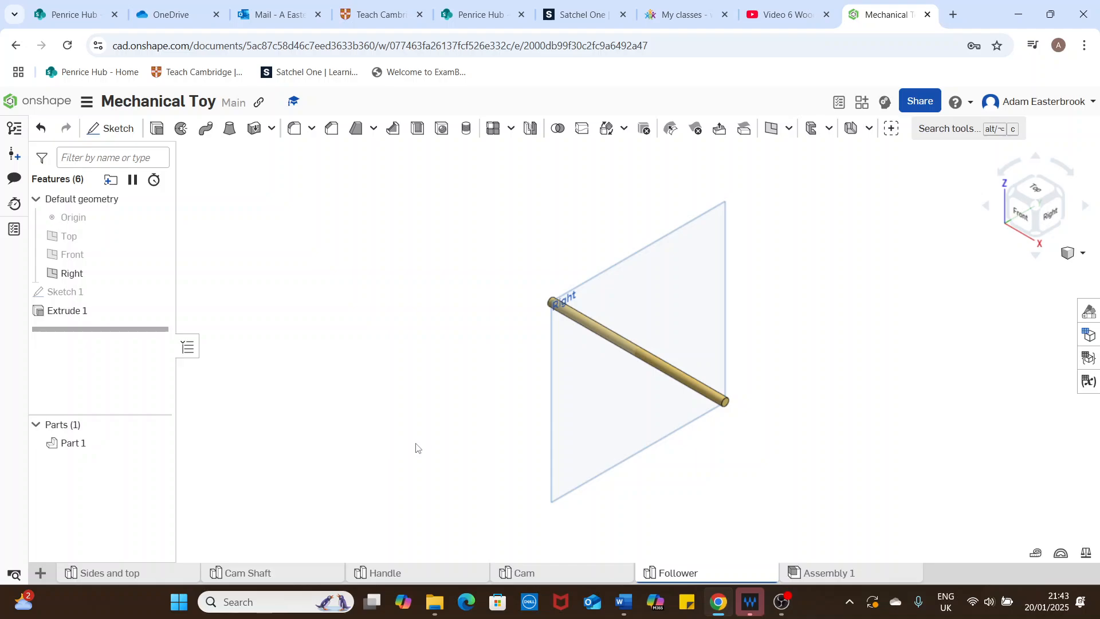
Step: Open Assembly 1 and insert one Sides and top part beside the origin
click(838, 574)
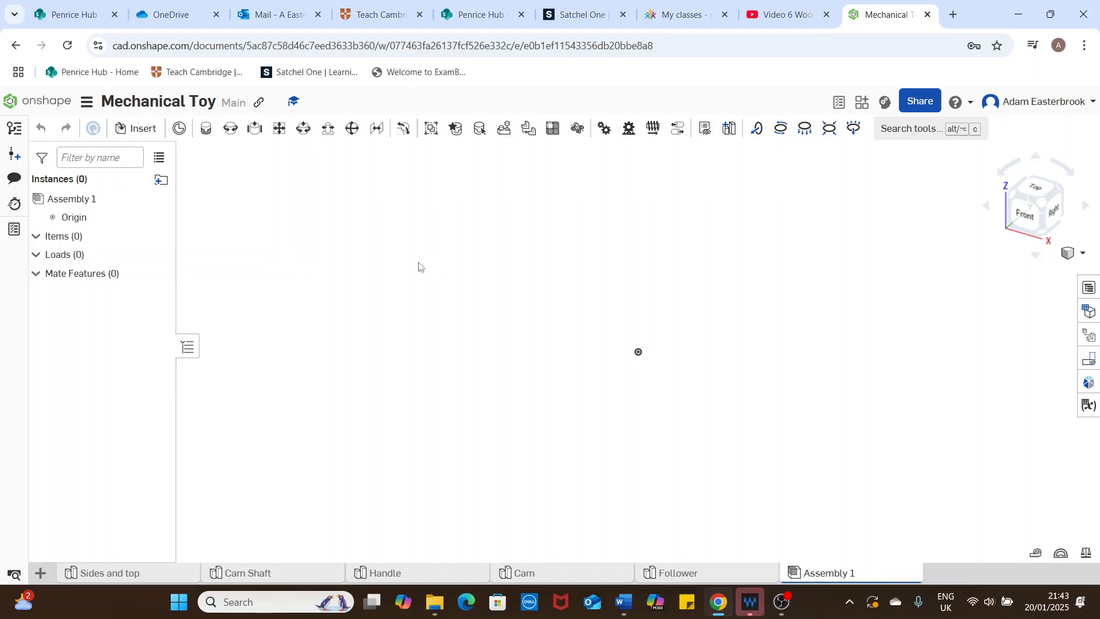
click(136, 130)
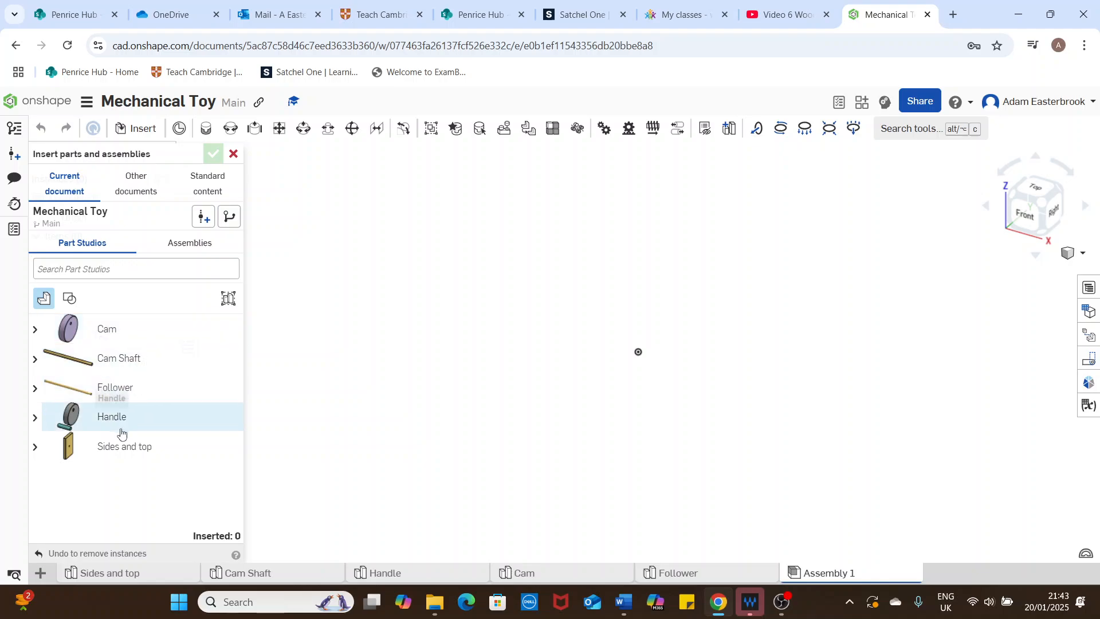
click(119, 450)
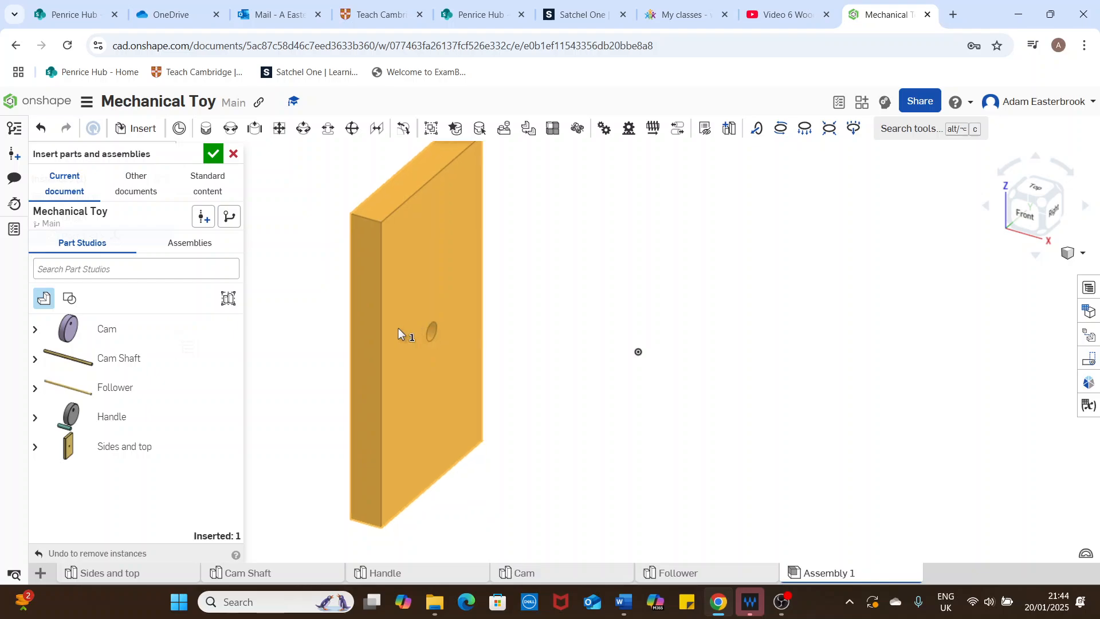
click(443, 331)
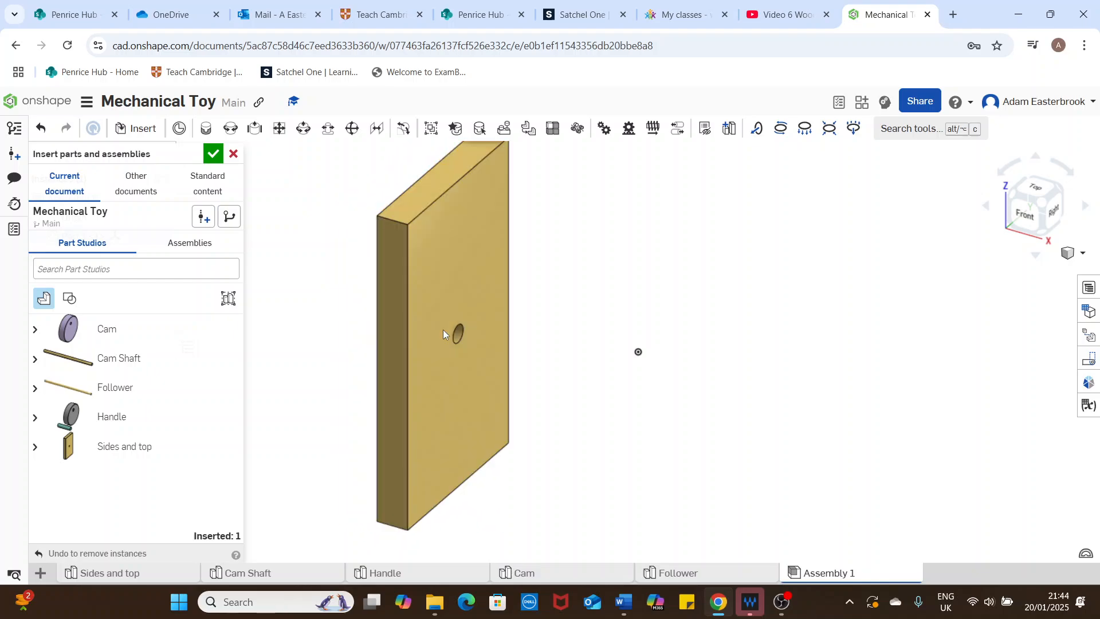
click(214, 154)
Step: Fix the inserted side panel in place and hide the assembly's origin
scroll(636, 350, down, 3)
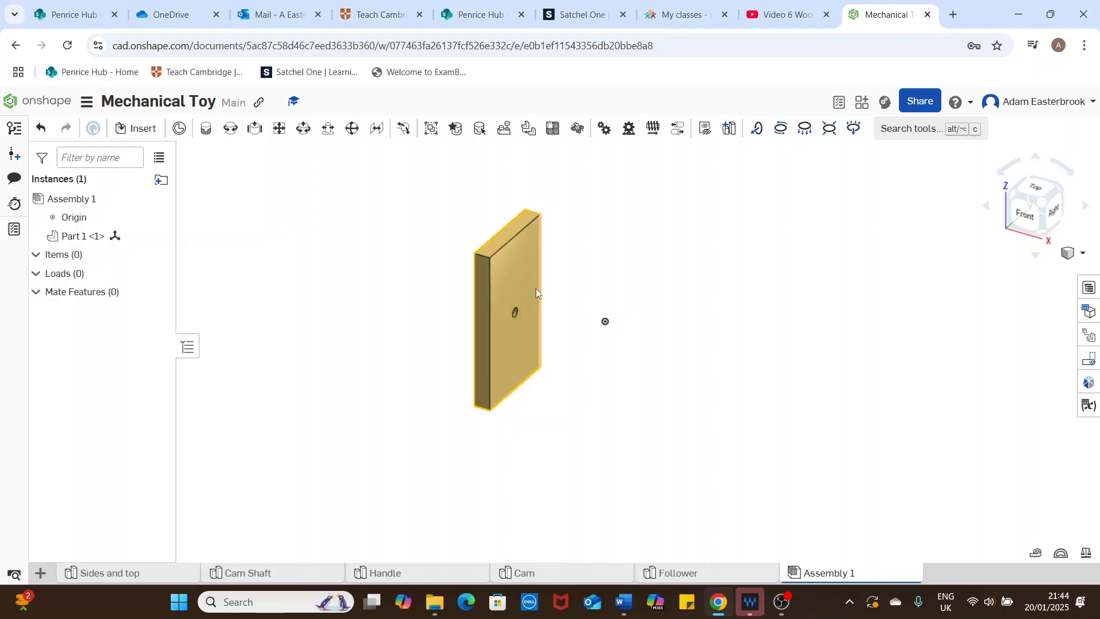
right_click(507, 282)
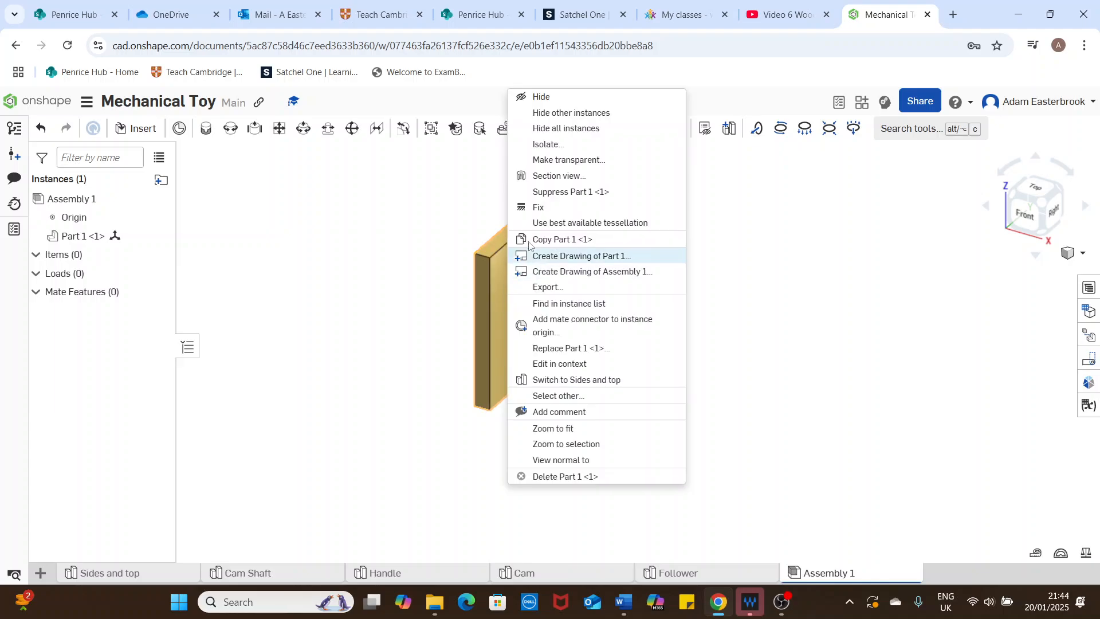
click(548, 213)
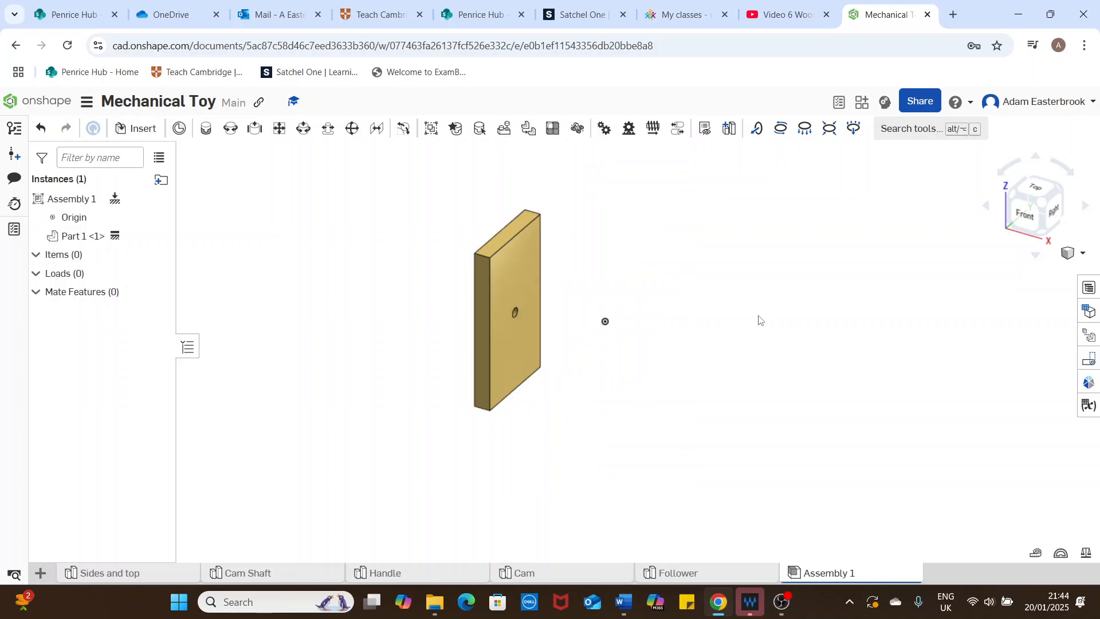
click(526, 280)
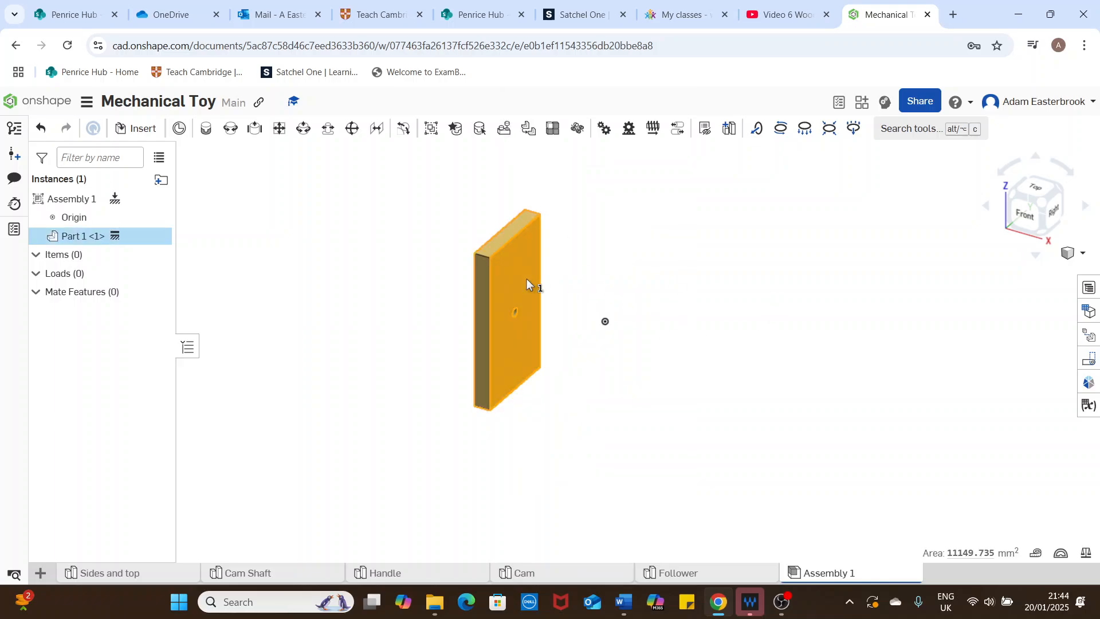
click(335, 333)
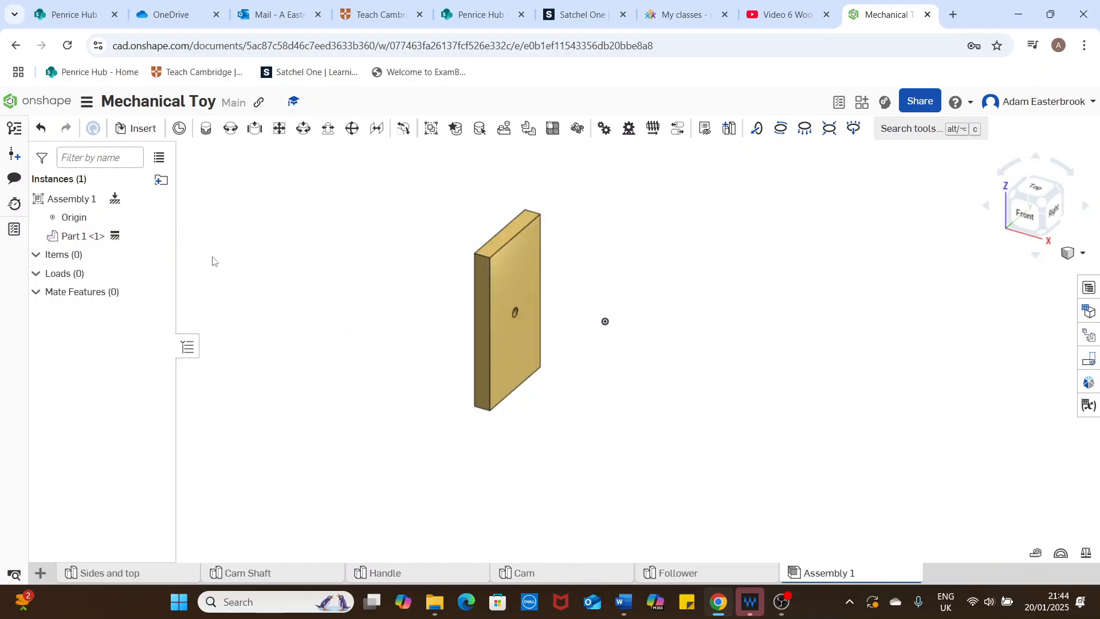
click(160, 217)
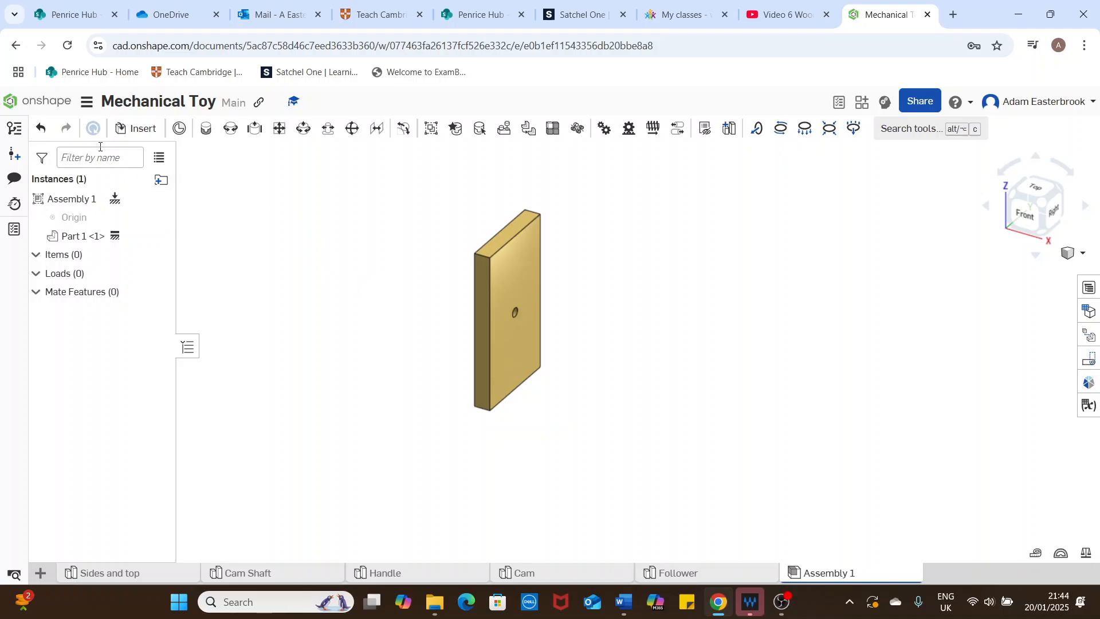
Step: Insert a second Sides and top part, placing it apart from the fixed panel on the side its holed face points to
click(139, 129)
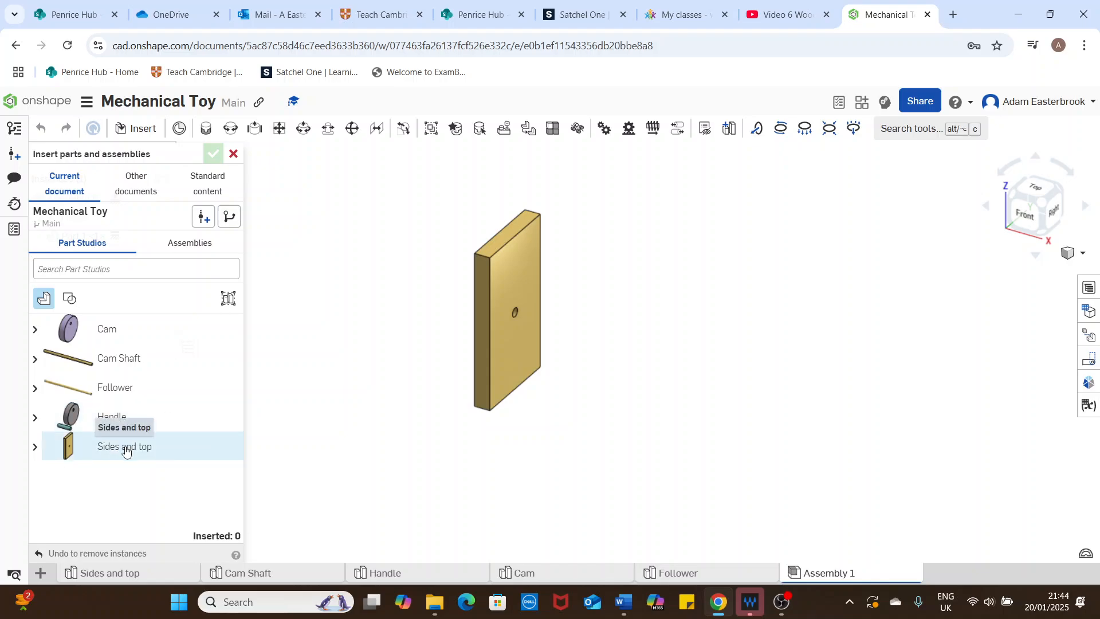
click(126, 452)
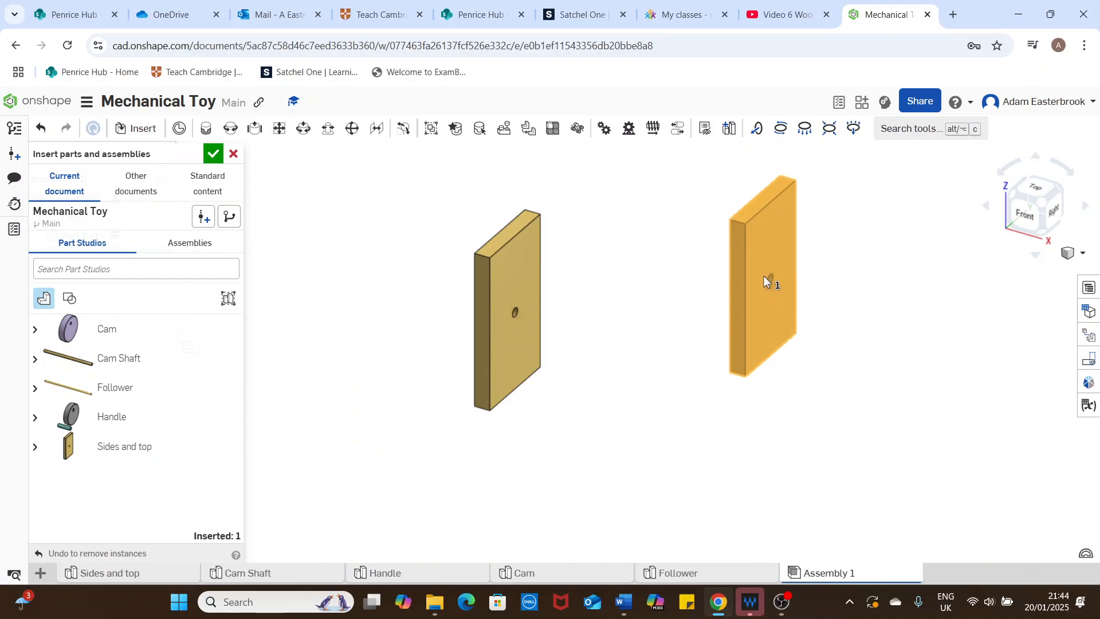
click(765, 276)
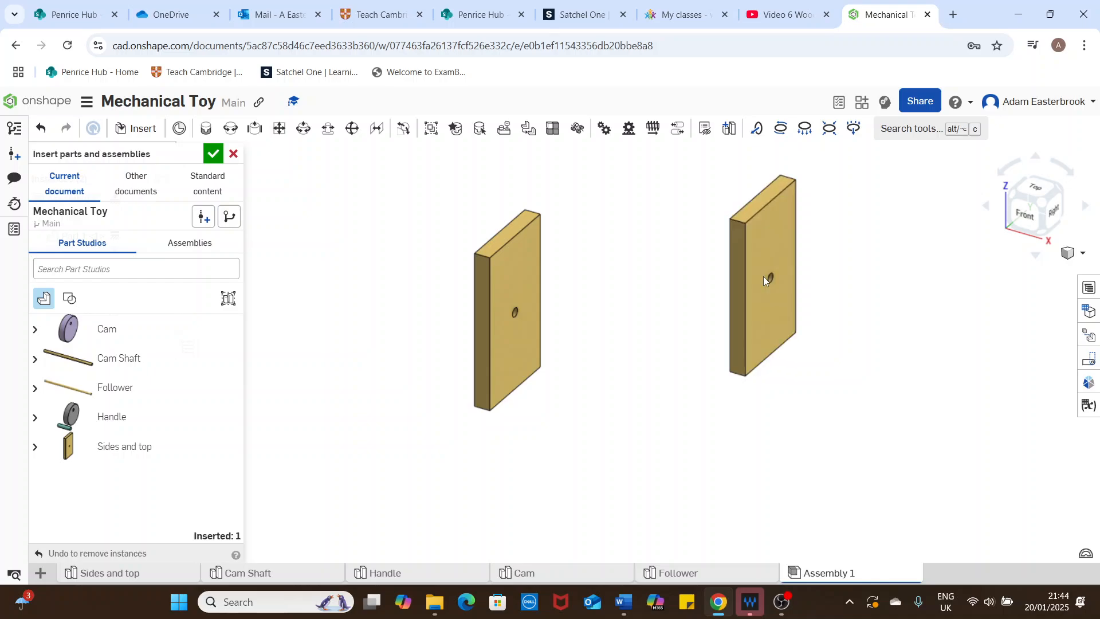
click(213, 154)
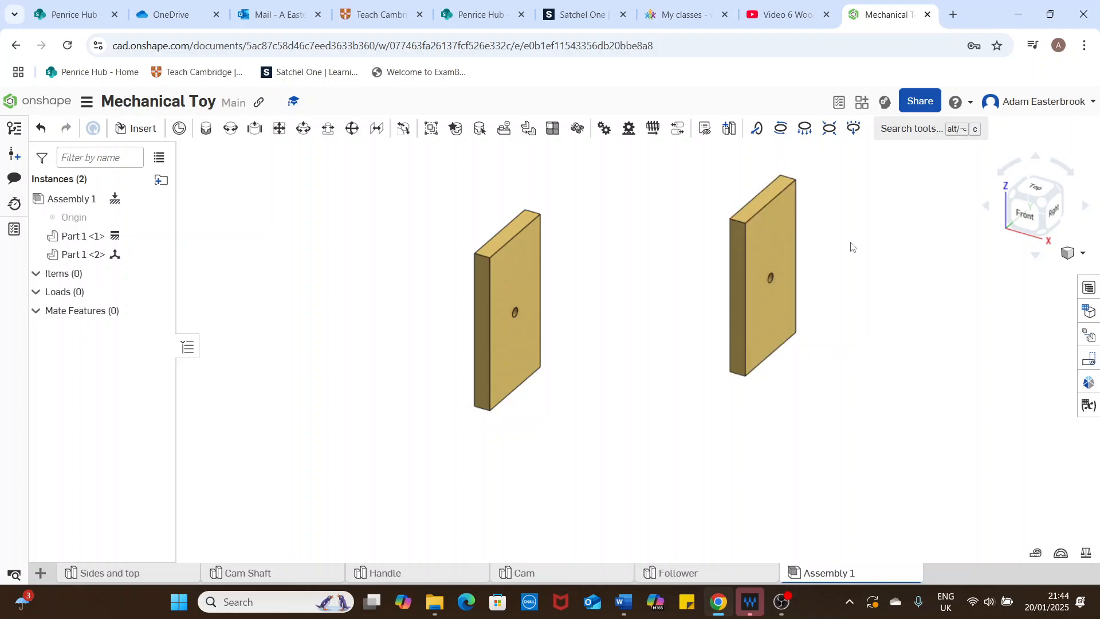
Step: Rotate the second panel 90 degrees about the Y axis with the triad manipulator so it lies flat as the top
click(769, 245)
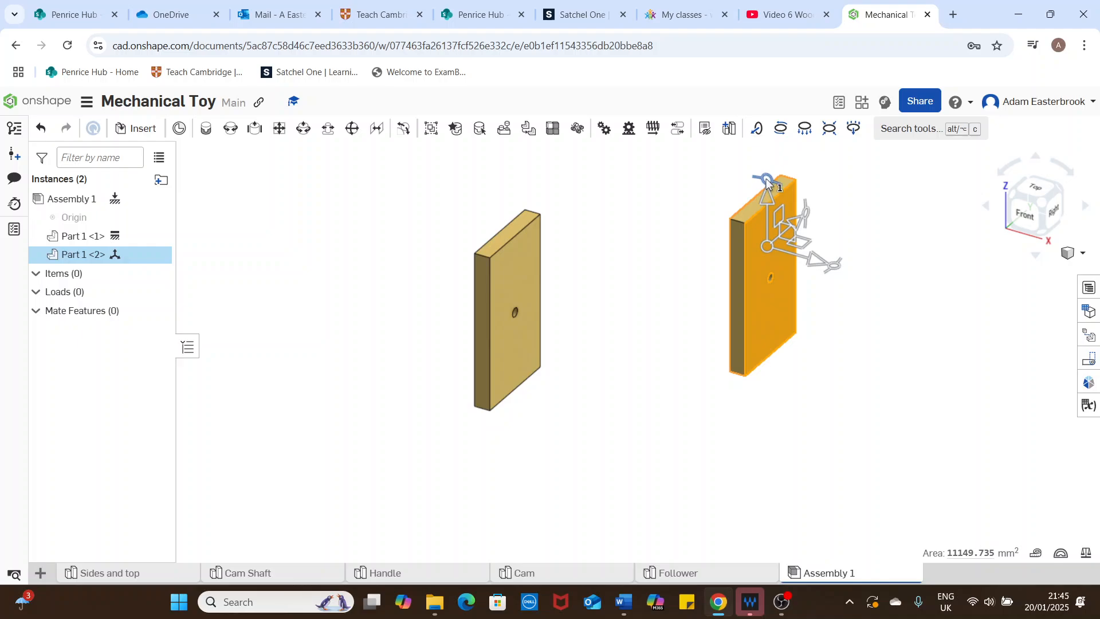
drag(767, 177, 803, 230)
text(60)
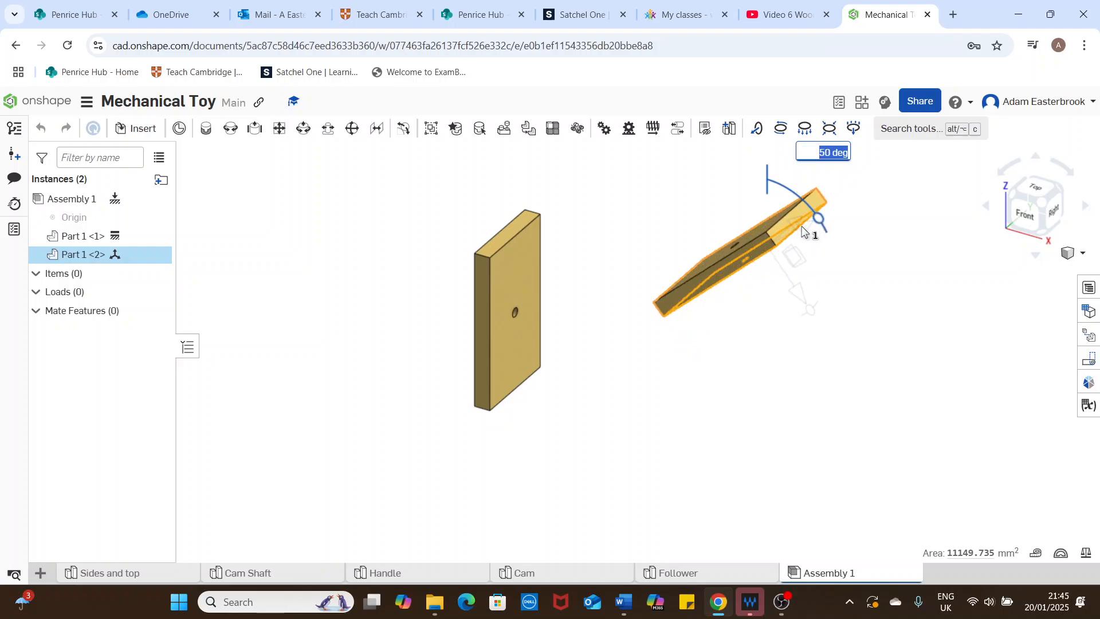
key(Return)
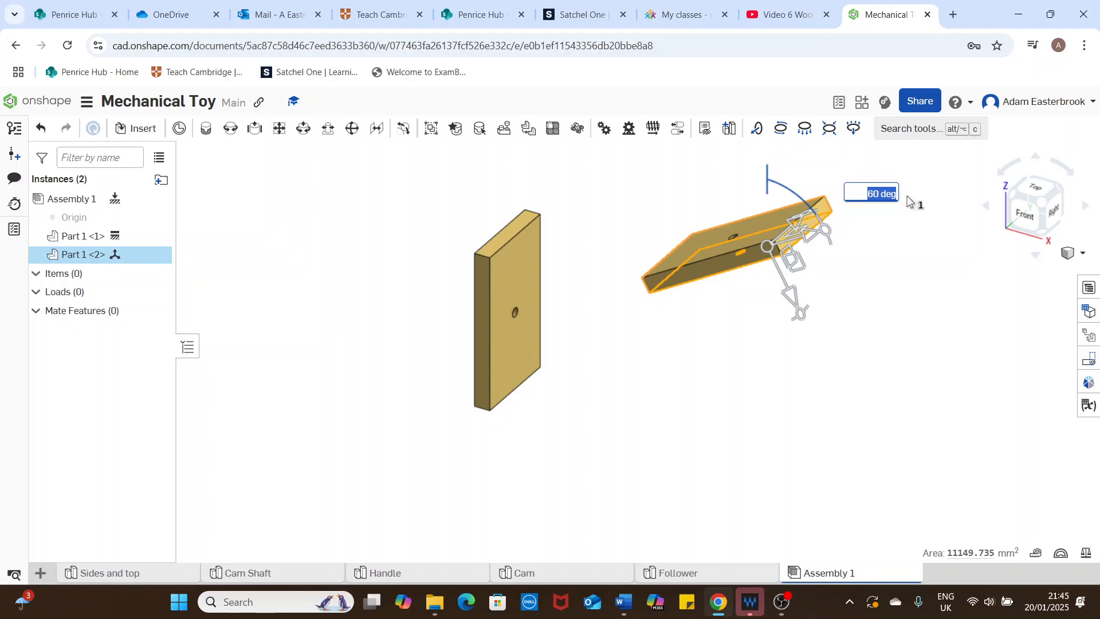
text(90)
key(Return)
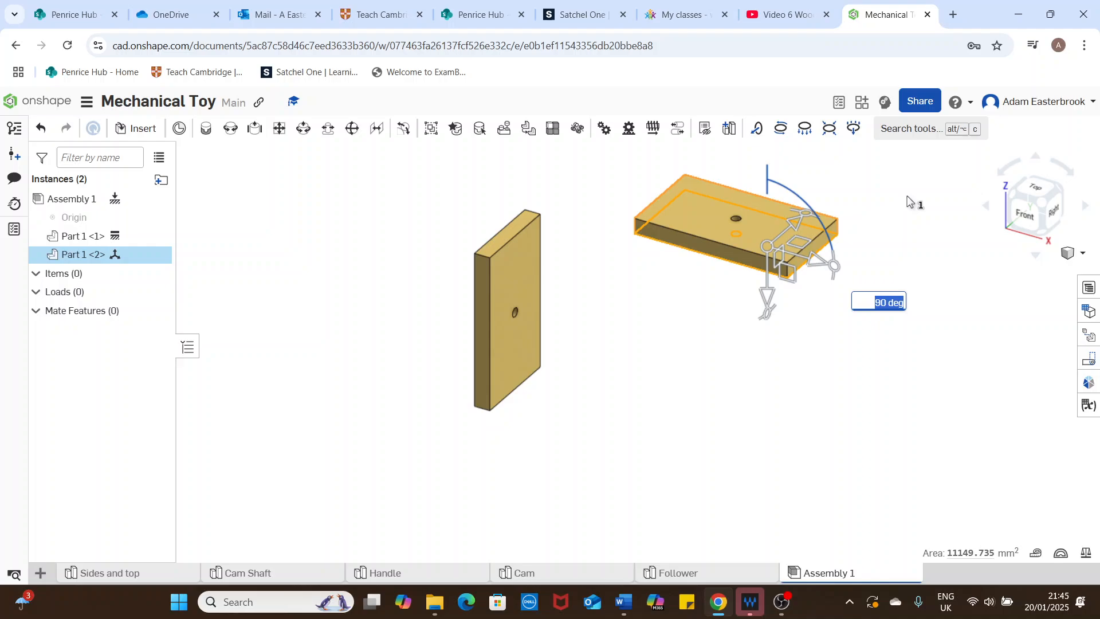
click(764, 396)
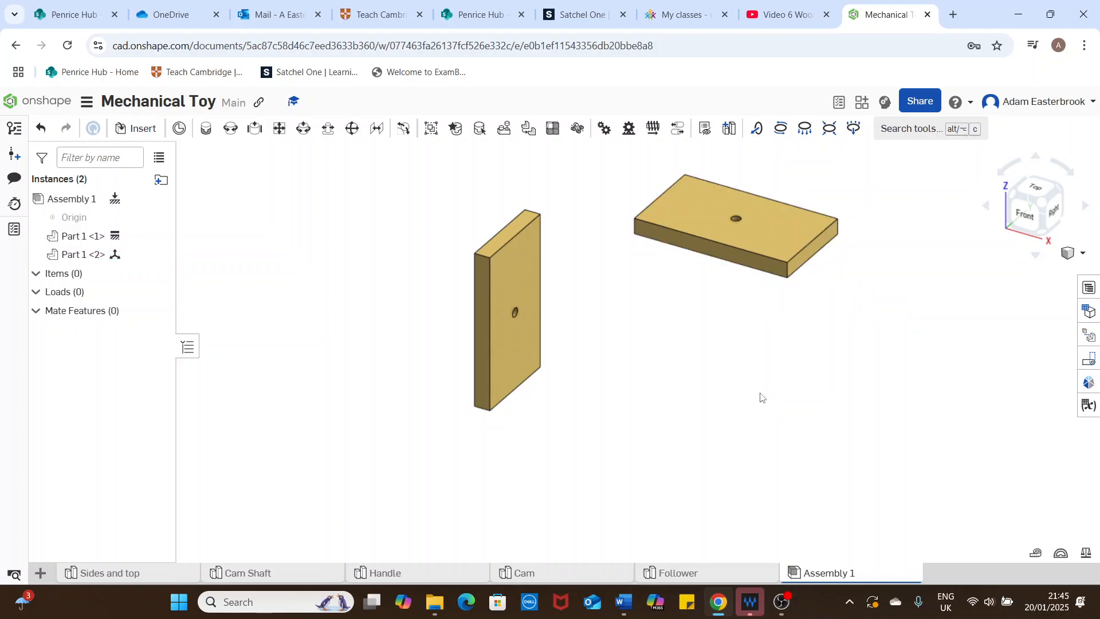
Step: Insert a third Sides and top part, standing upright beneath the end of the top panel that is farther from the fixed side
click(1025, 216)
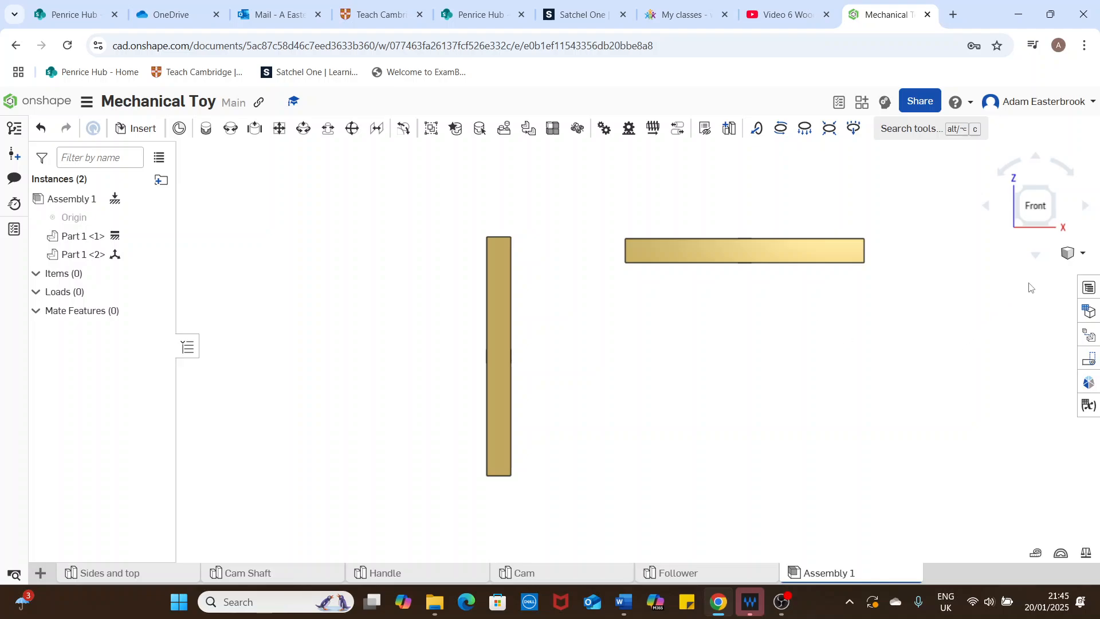
click(1083, 254)
click(1048, 273)
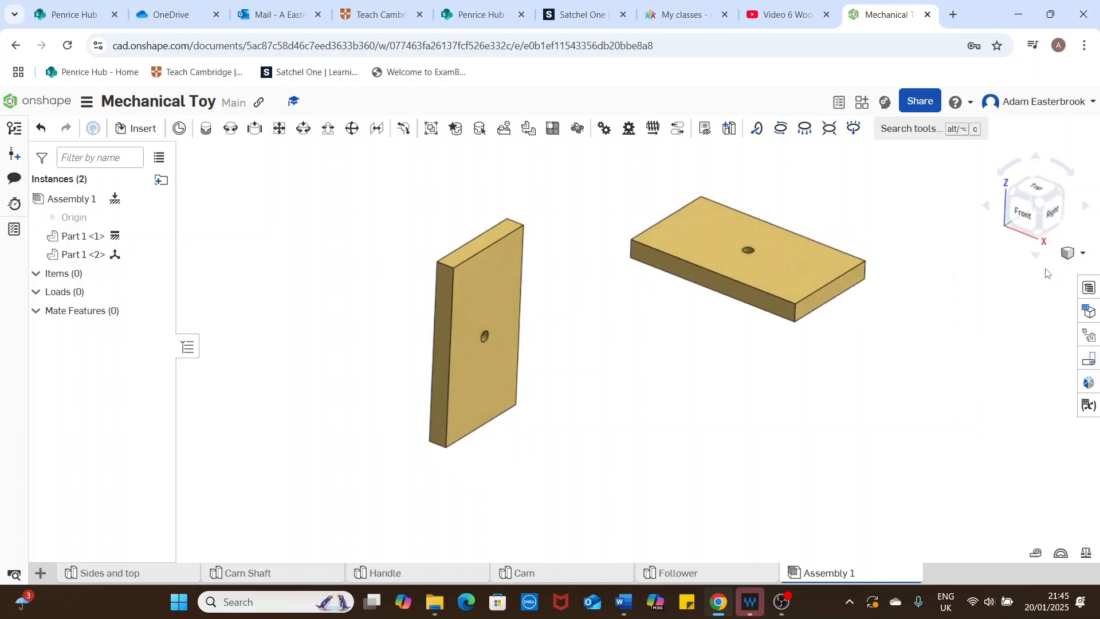
click(134, 129)
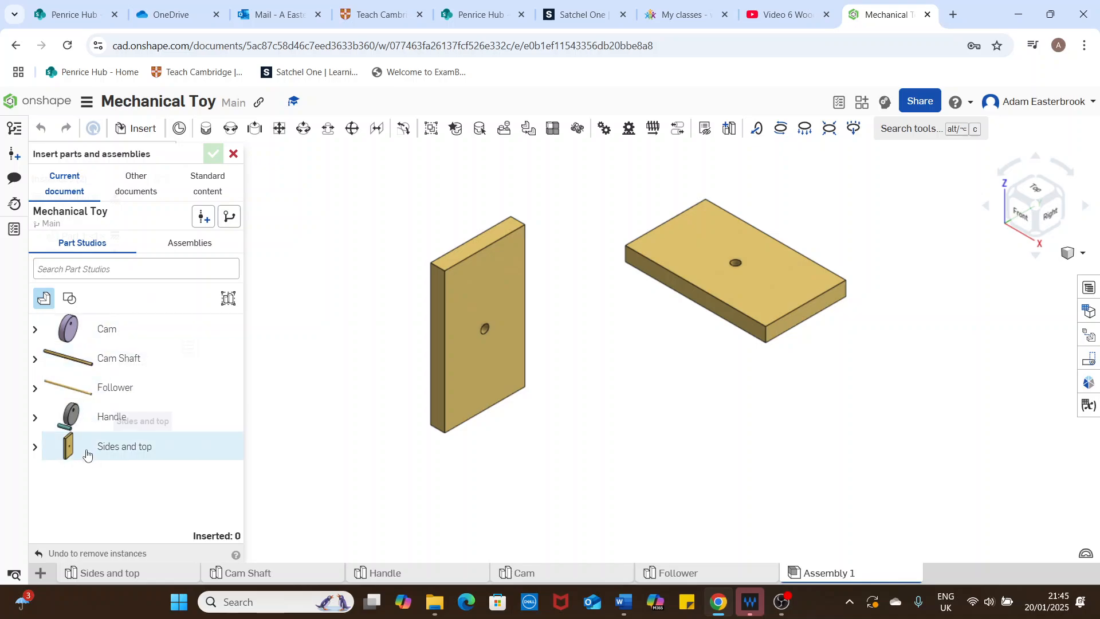
click(86, 453)
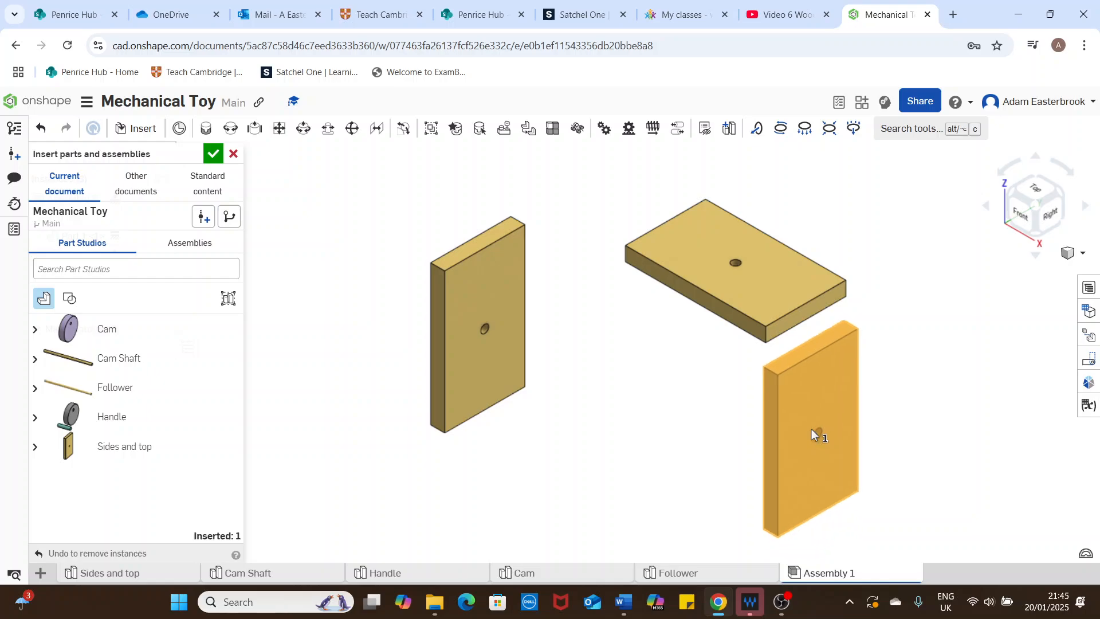
click(811, 429)
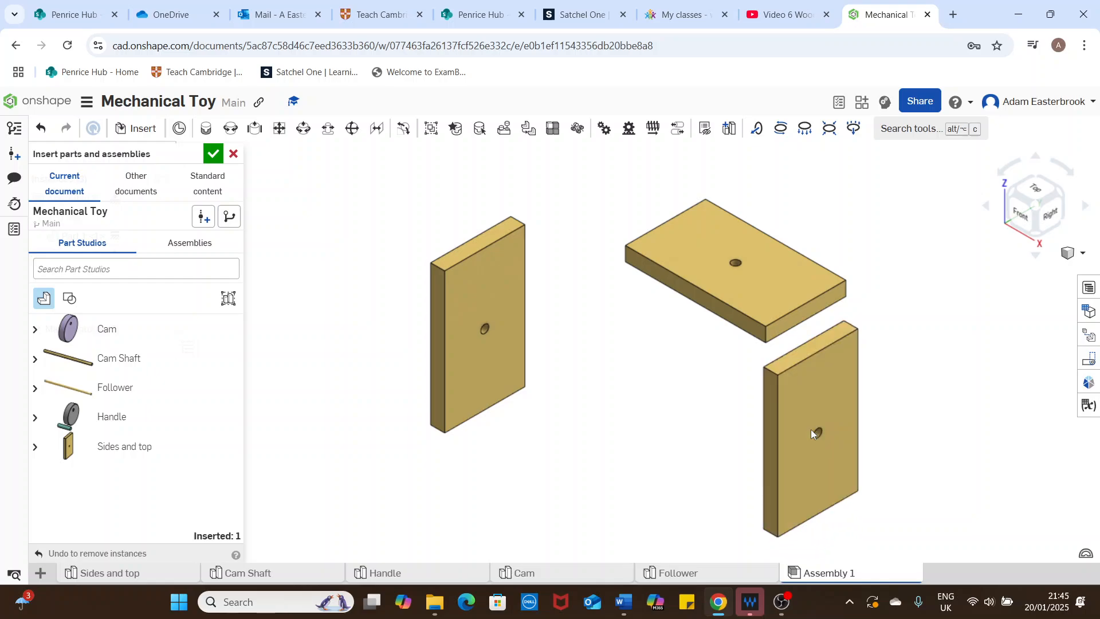
click(213, 153)
Step: Fasten the top panel's front underside corner to the front outer top corner of the fixed side panel with a Fastened mate
right_drag(562, 235, 609, 232)
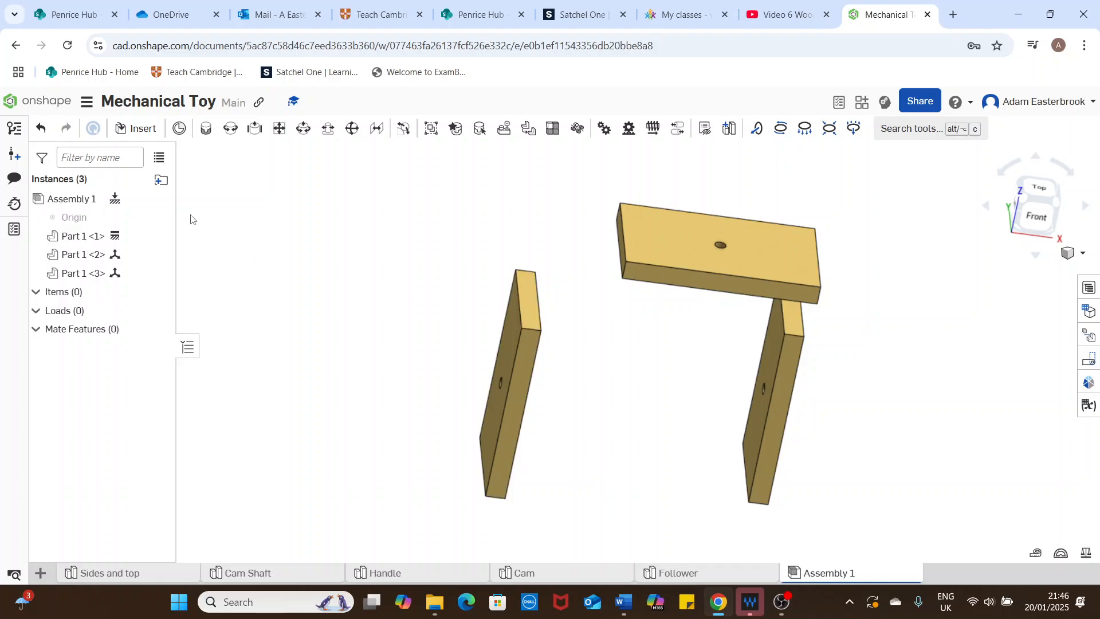
click(206, 131)
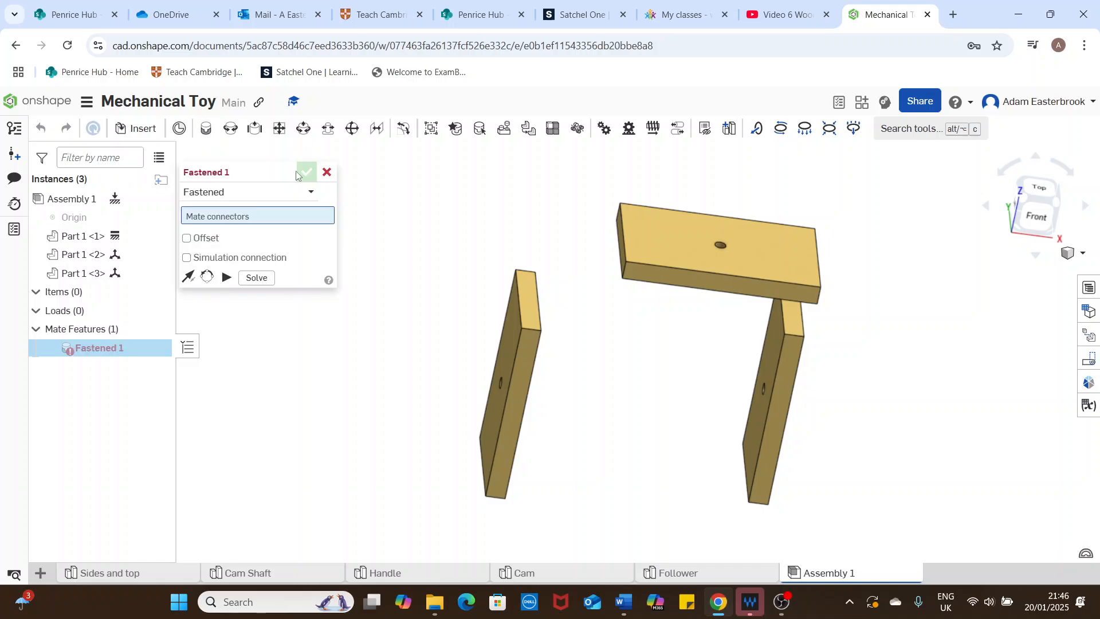
right_drag(628, 328, 627, 286)
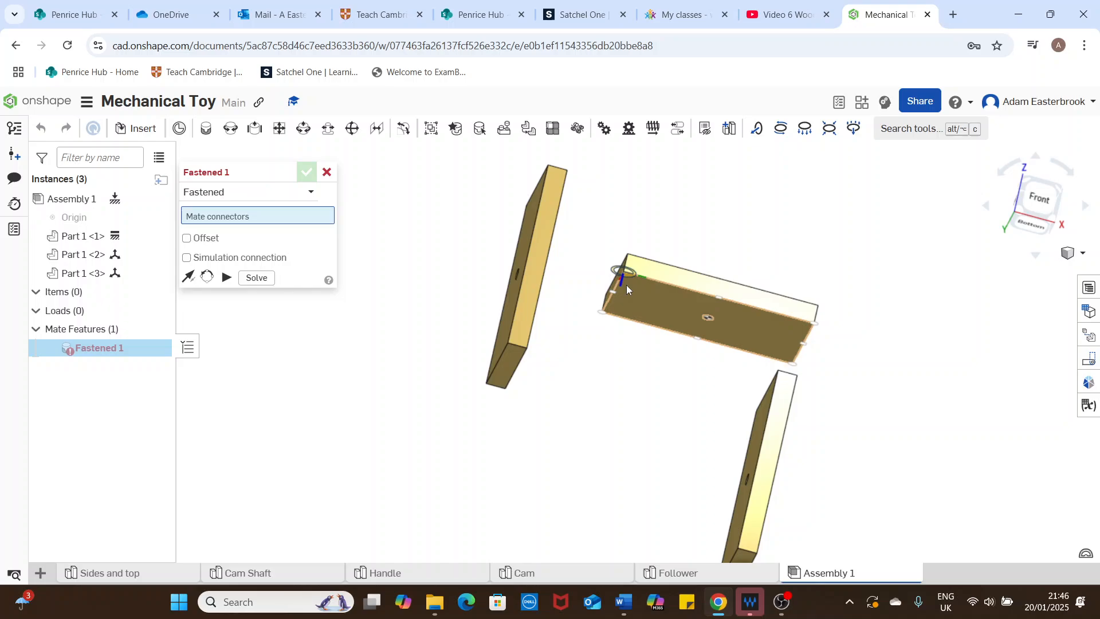
right_drag(626, 305, 641, 359)
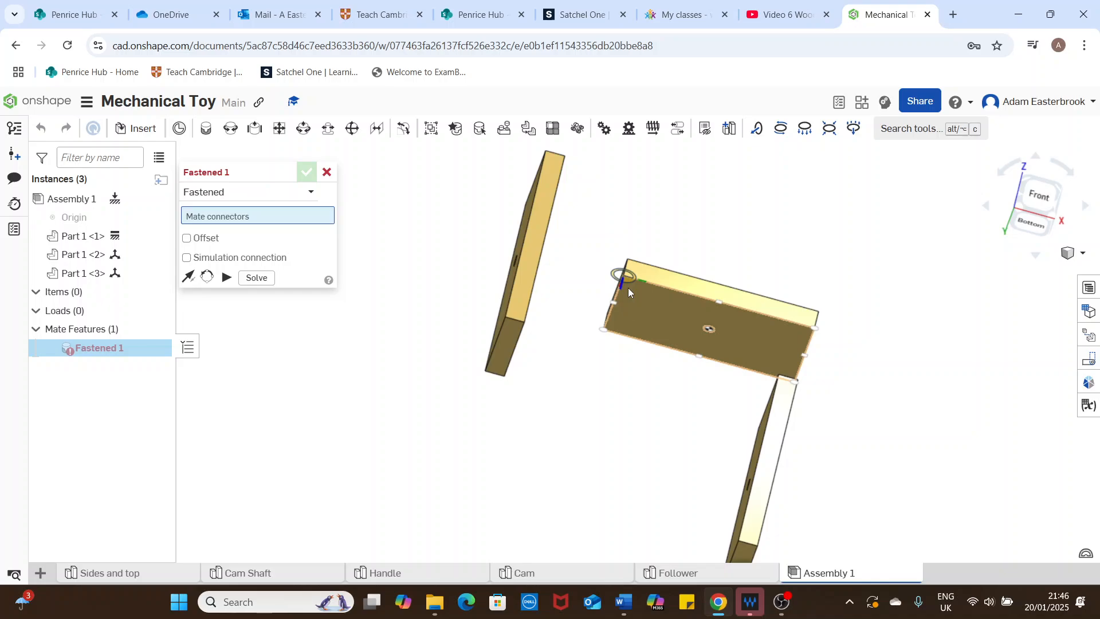
click(628, 288)
mouse_move(628, 288)
right_down()
mouse_move(636, 226)
mouse_move(613, 301)
right_up()
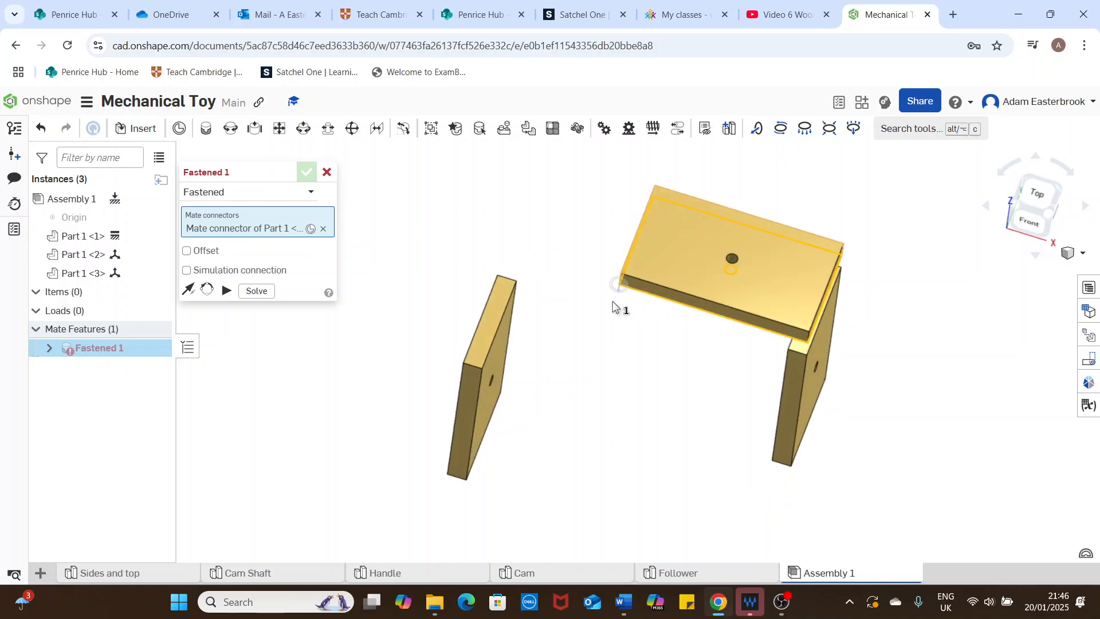
scroll(465, 364, up, 5)
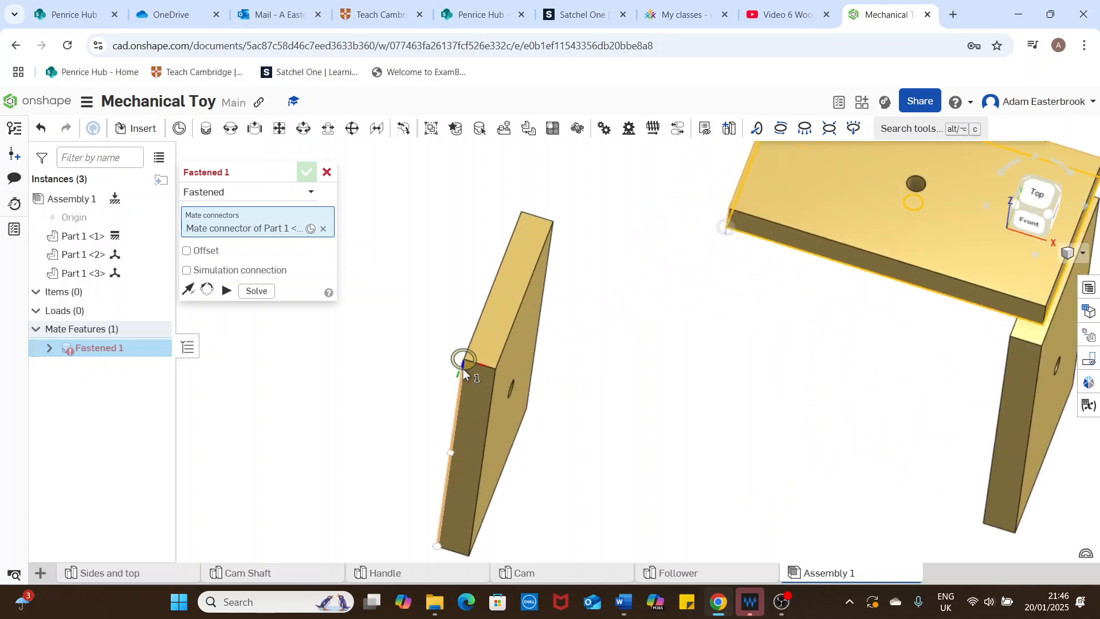
right_drag(475, 359, 482, 338)
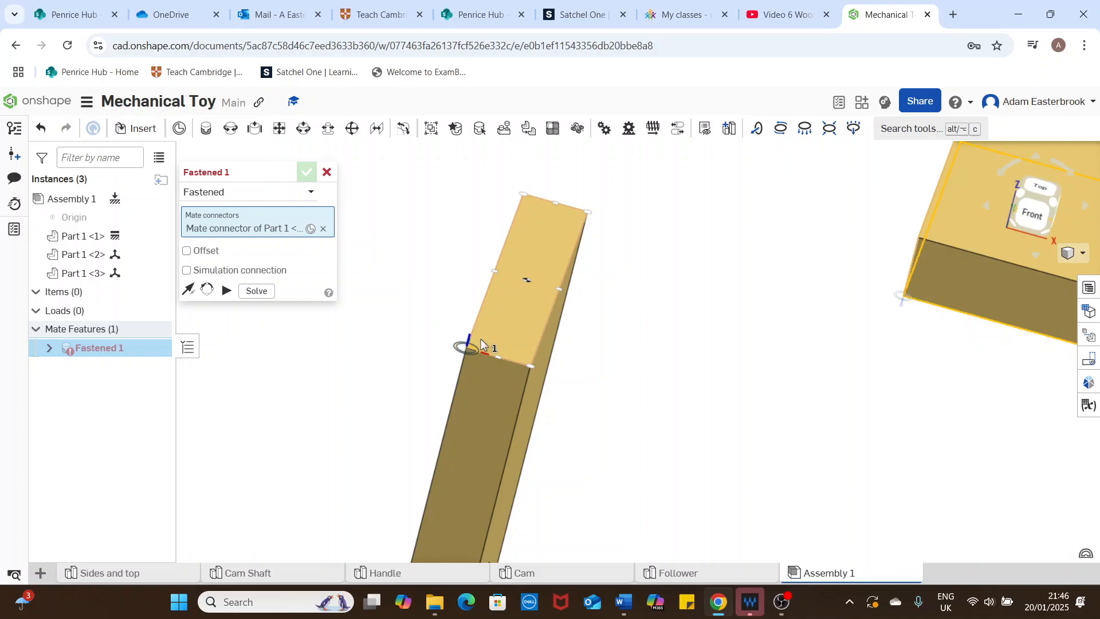
scroll(481, 339, down, 5)
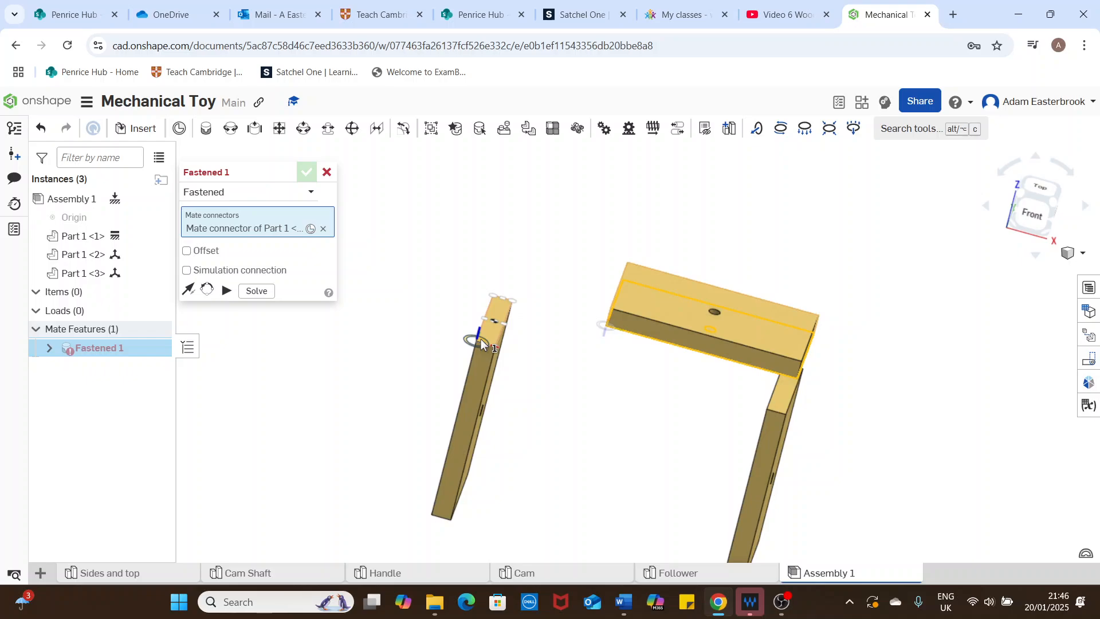
click(481, 344)
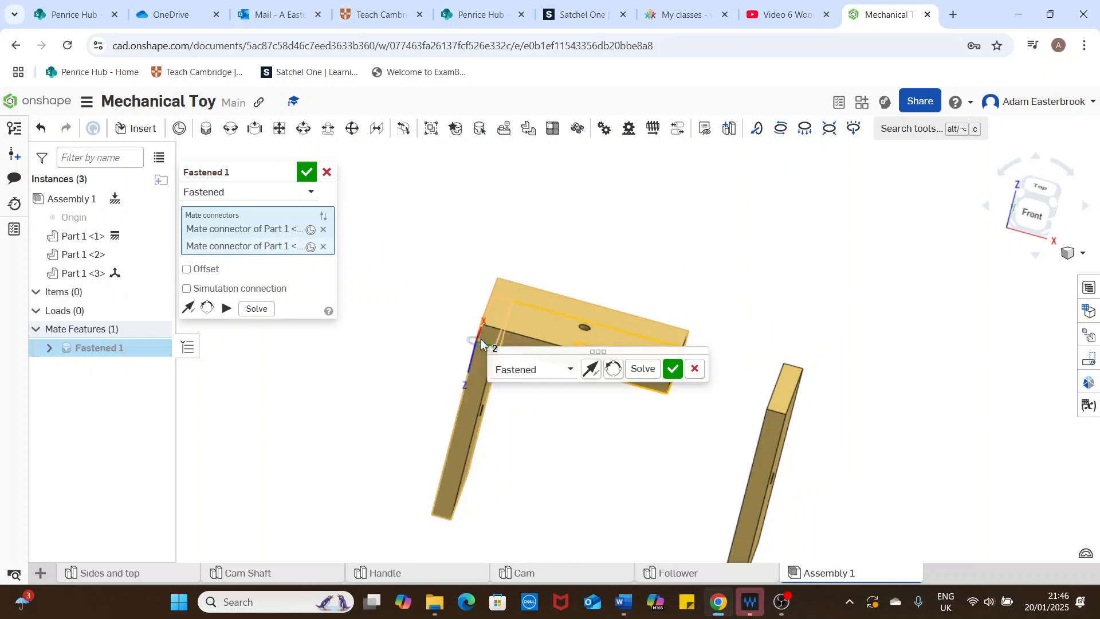
click(671, 372)
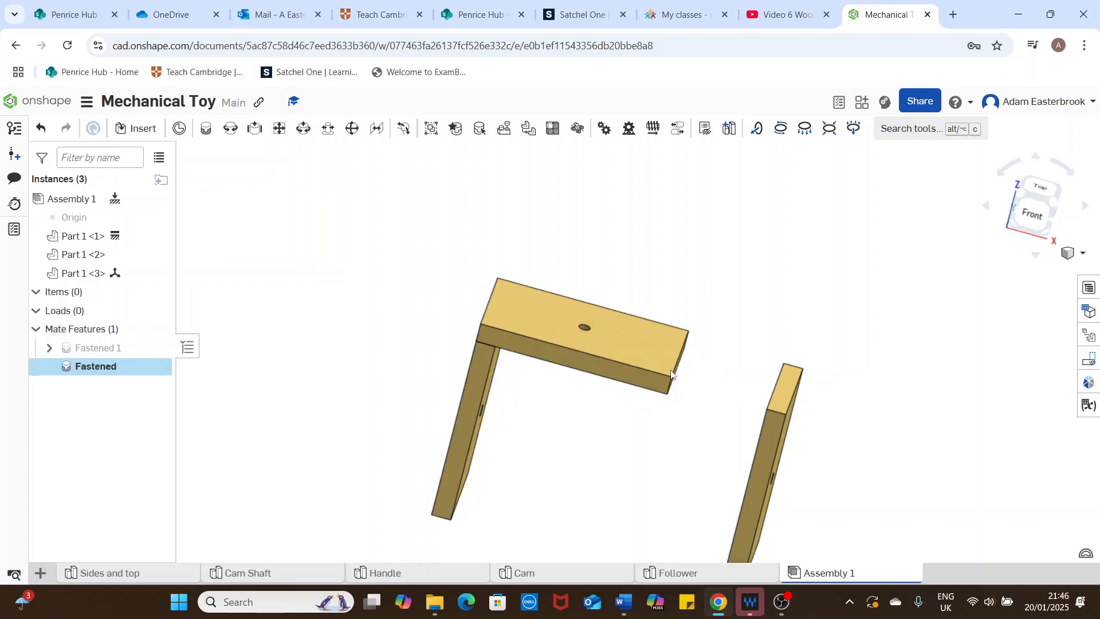
key(f)
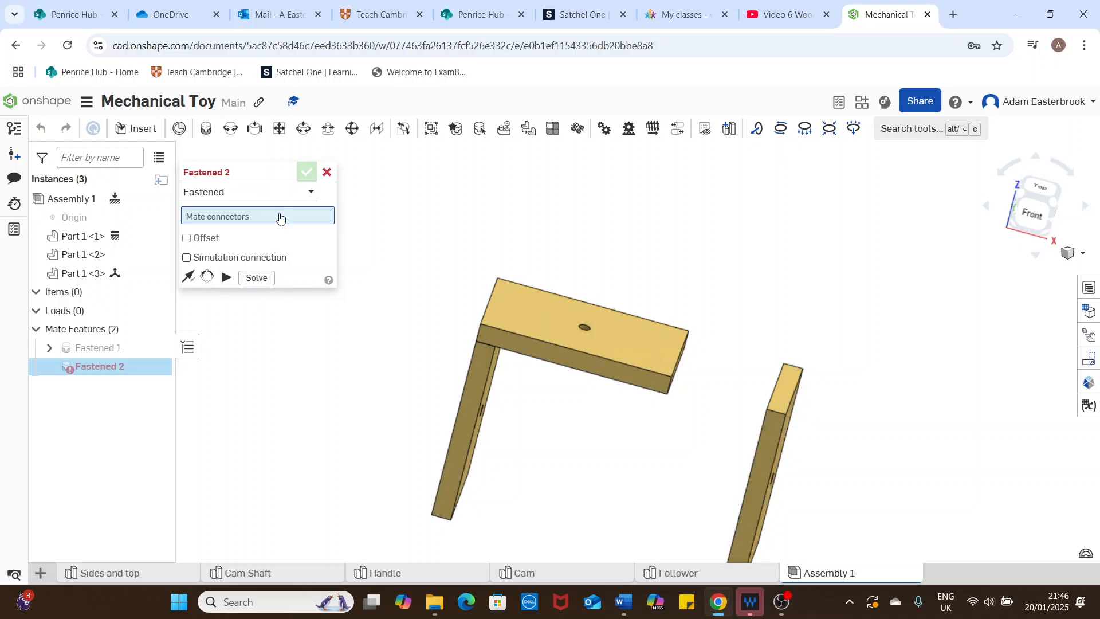
click(327, 172)
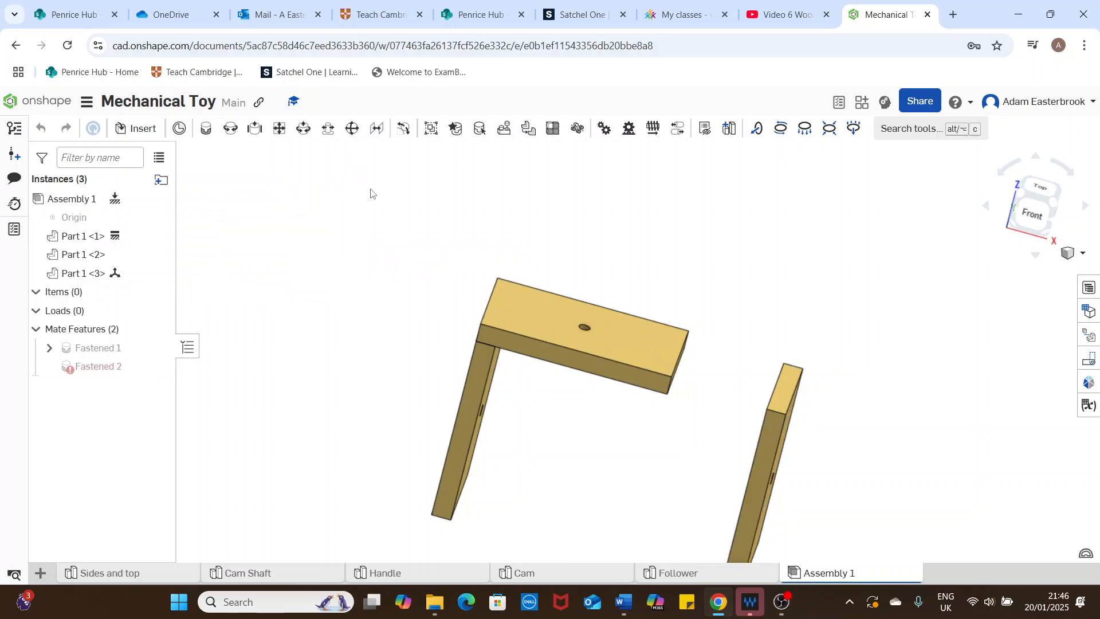
Step: Fasten the top panel's other front underside corner to the front outer top corner of the third panel with a Fastened mate
click(206, 129)
right_drag(868, 349, 872, 292)
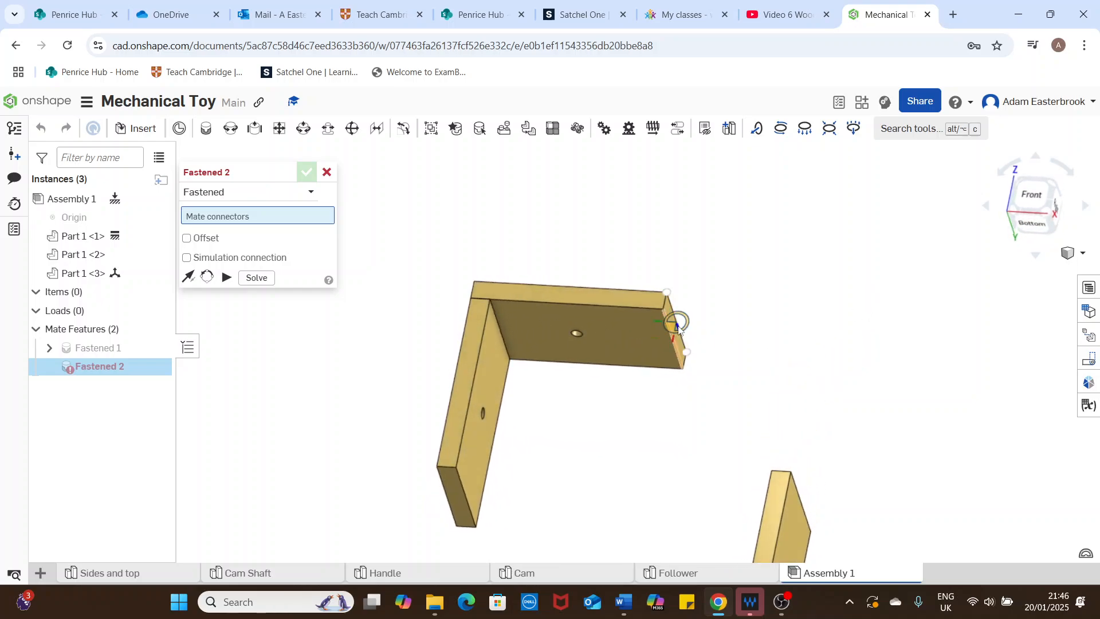
right_drag(678, 326, 732, 293)
scroll(670, 318, up, 3)
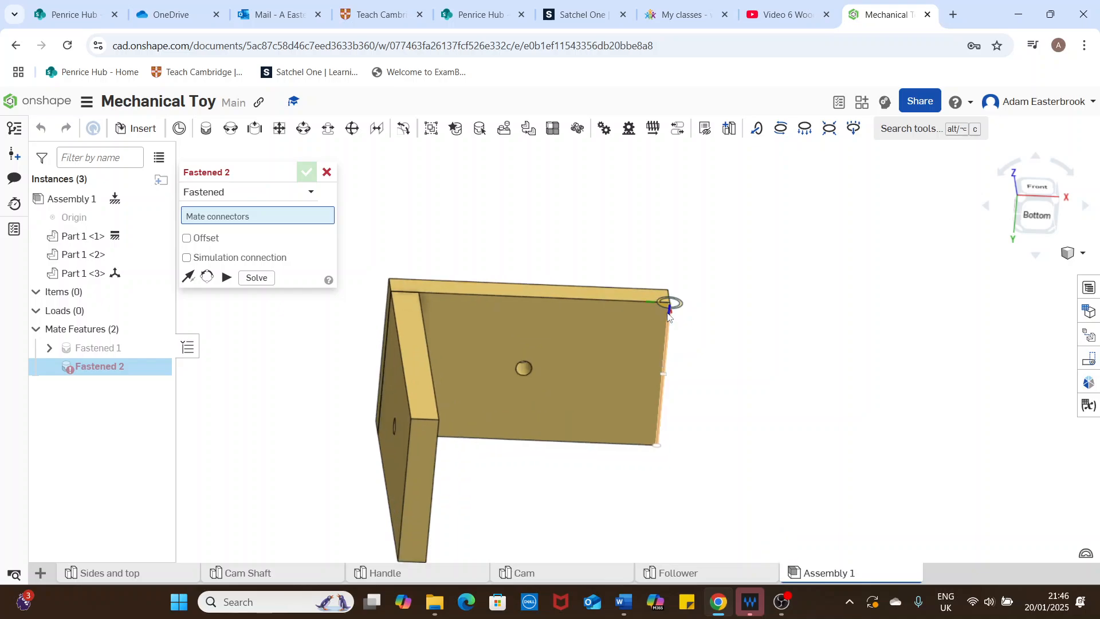
right_drag(669, 316, 681, 331)
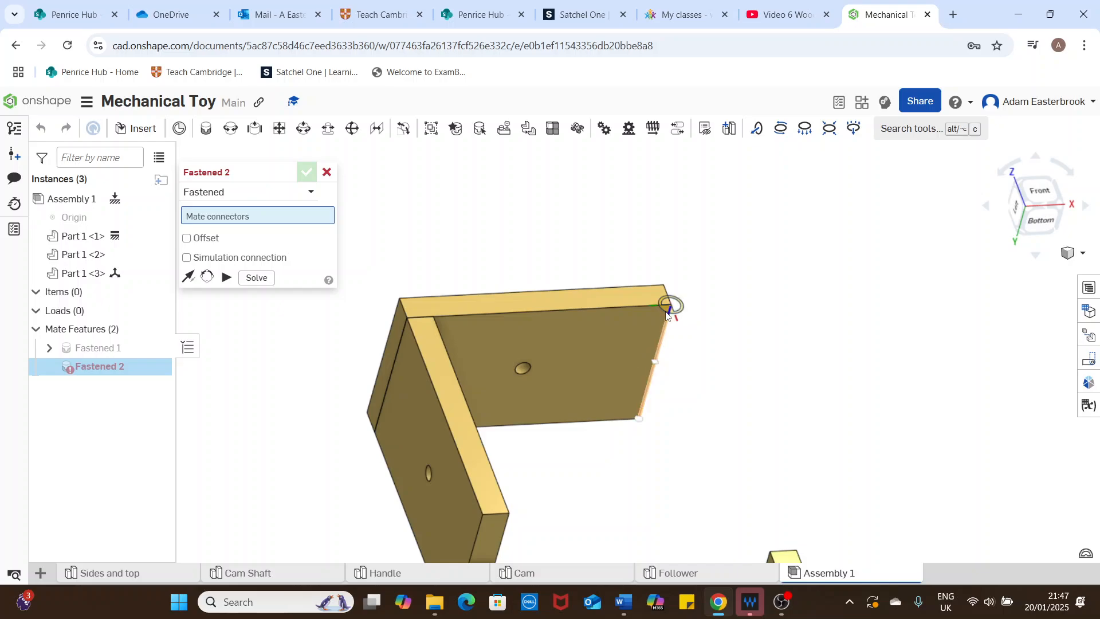
mouse_move(669, 316)
right_down()
mouse_move(680, 329)
mouse_move(673, 315)
right_up()
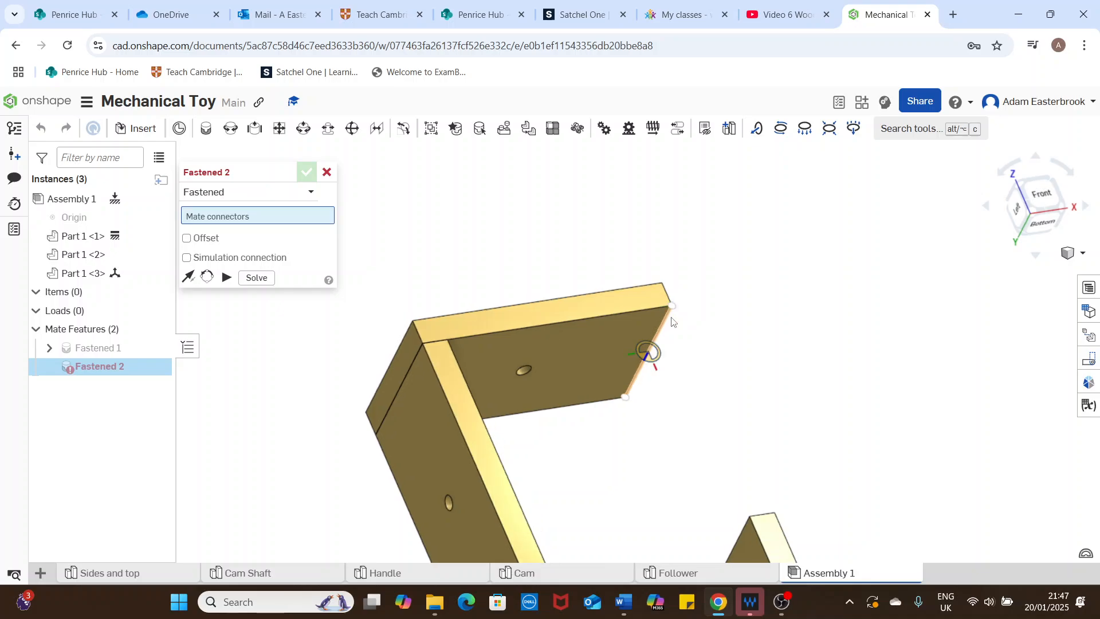
right_drag(651, 352, 677, 323)
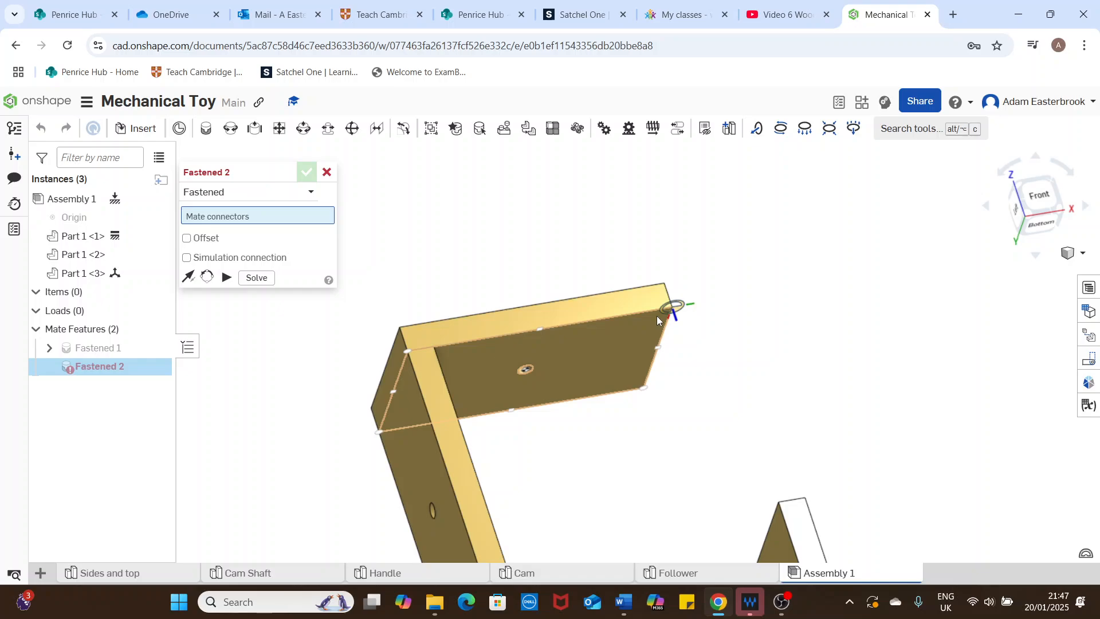
click(657, 317)
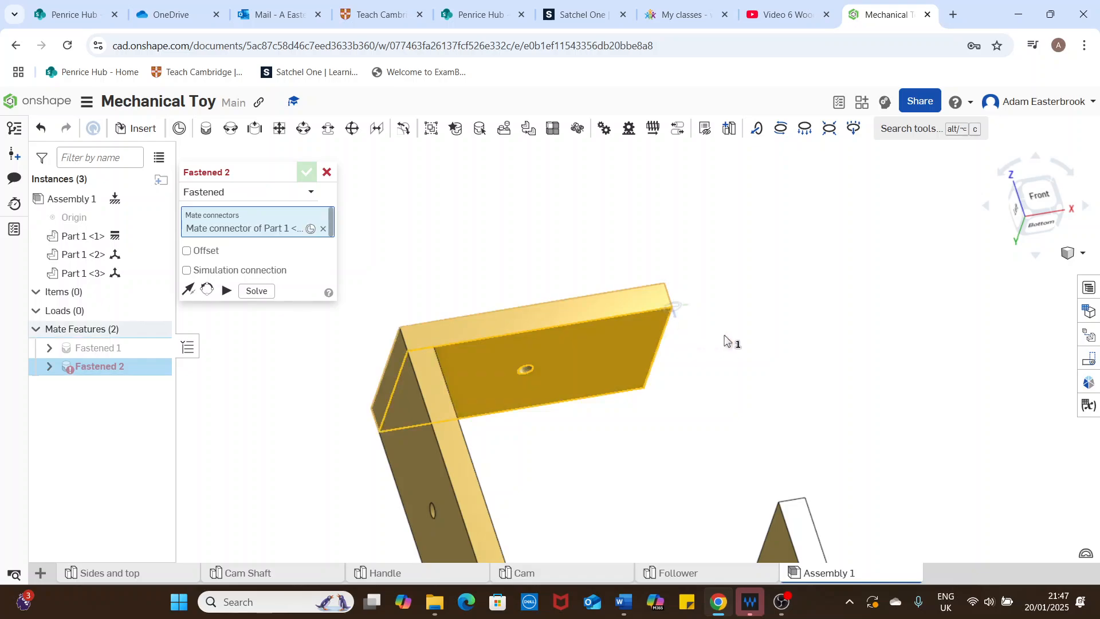
right_drag(781, 371, 818, 344)
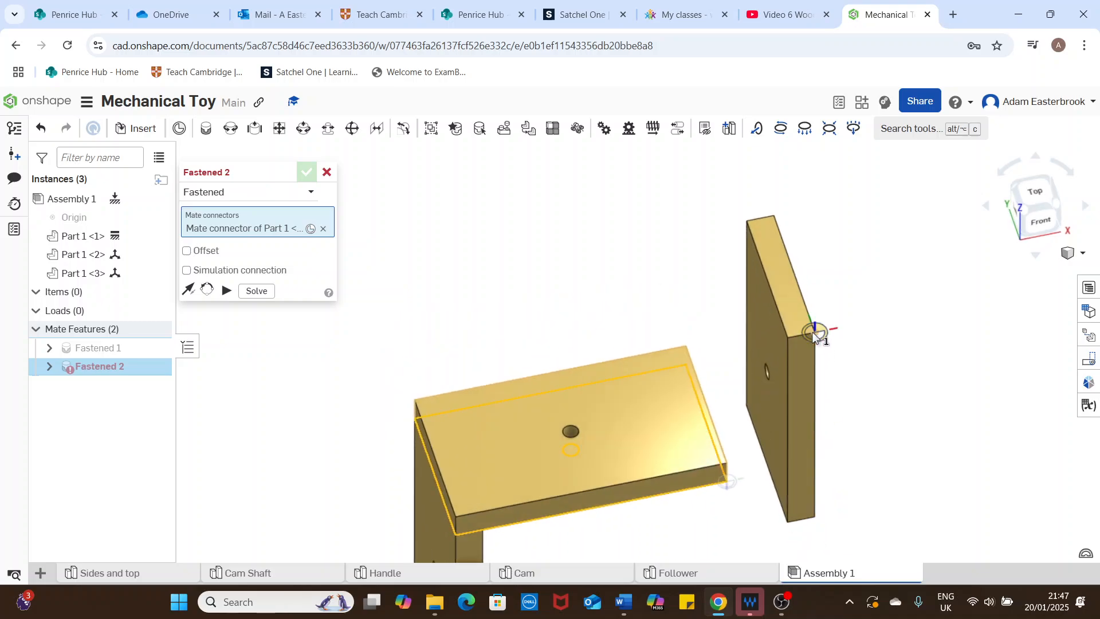
click(814, 335)
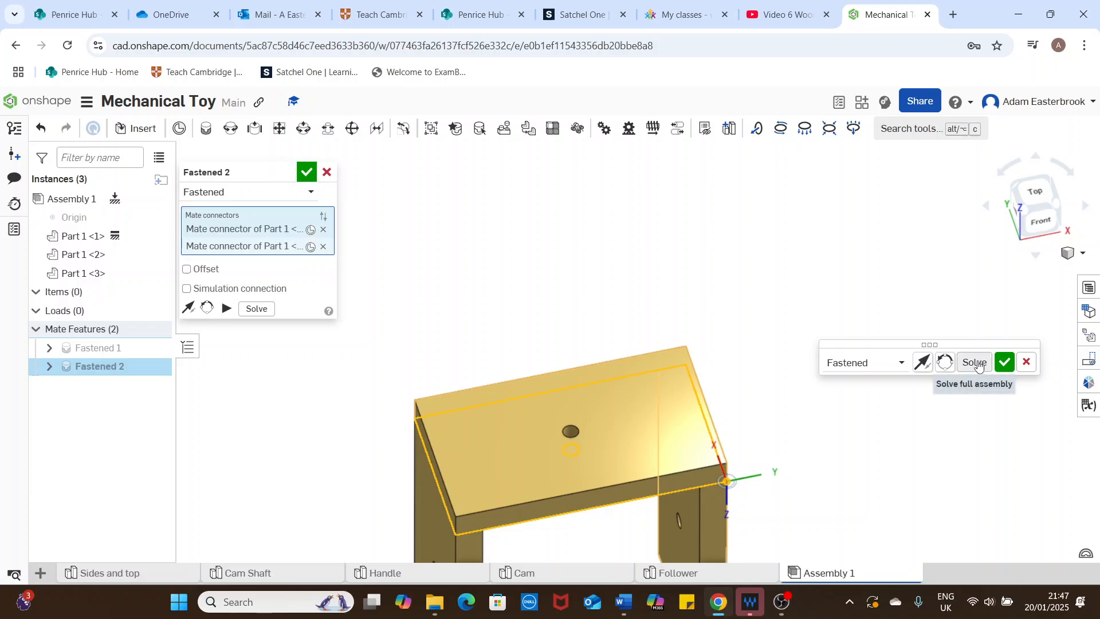
click(1000, 363)
right_drag(699, 249, 666, 243)
click(327, 172)
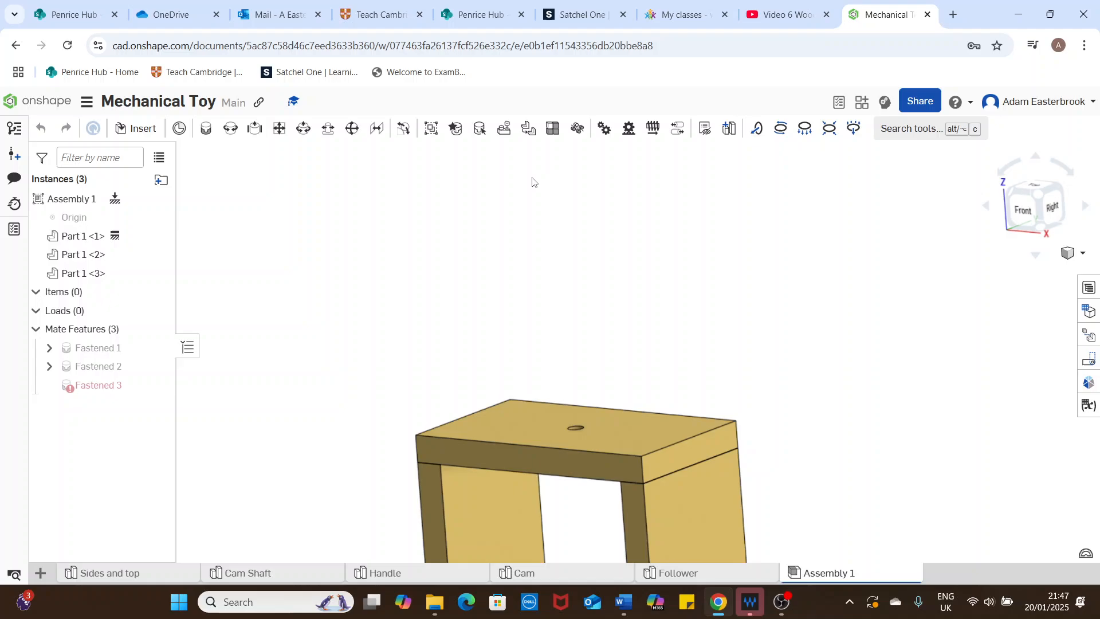
Step: Insert one Cam Shaft part in the free space beside the frame, on the third panel's outer side
click(1083, 256)
click(1034, 274)
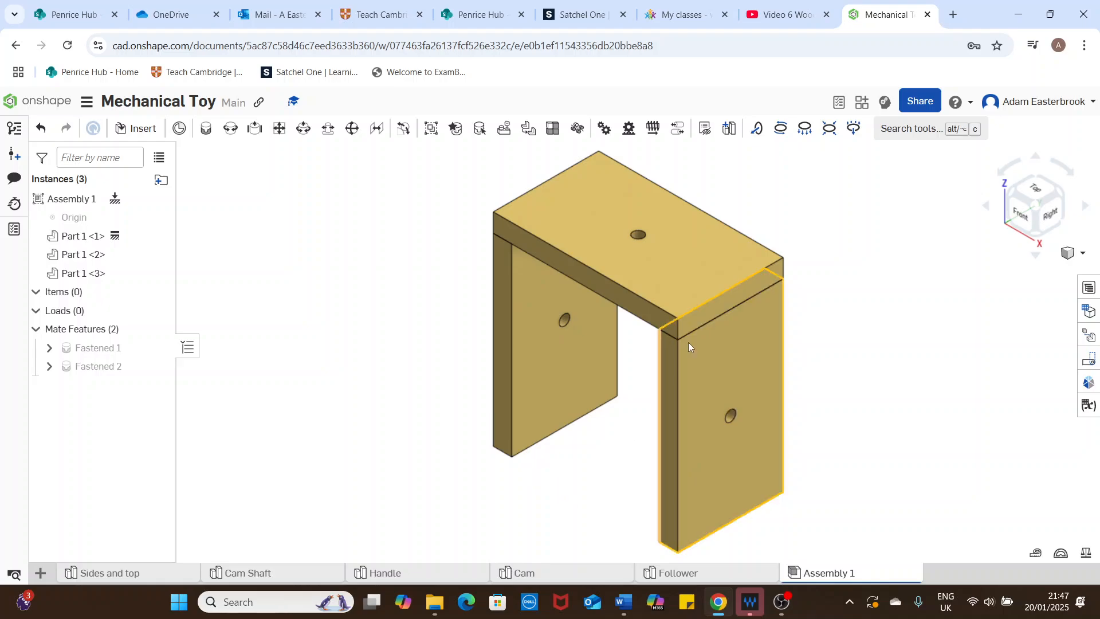
middle_drag(856, 263, 785, 269)
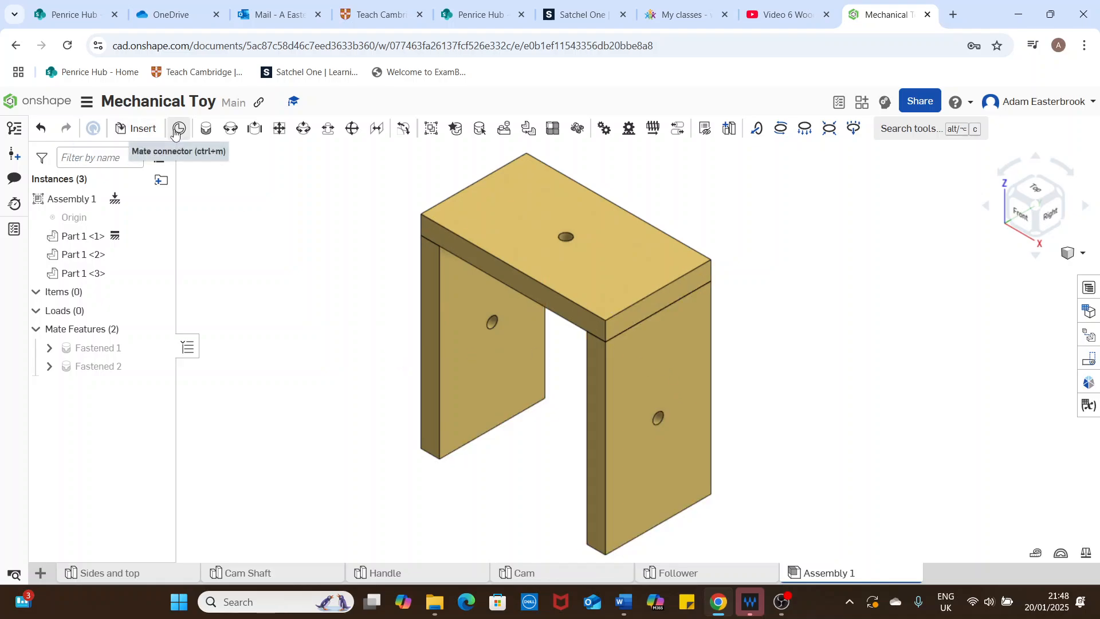
click(140, 129)
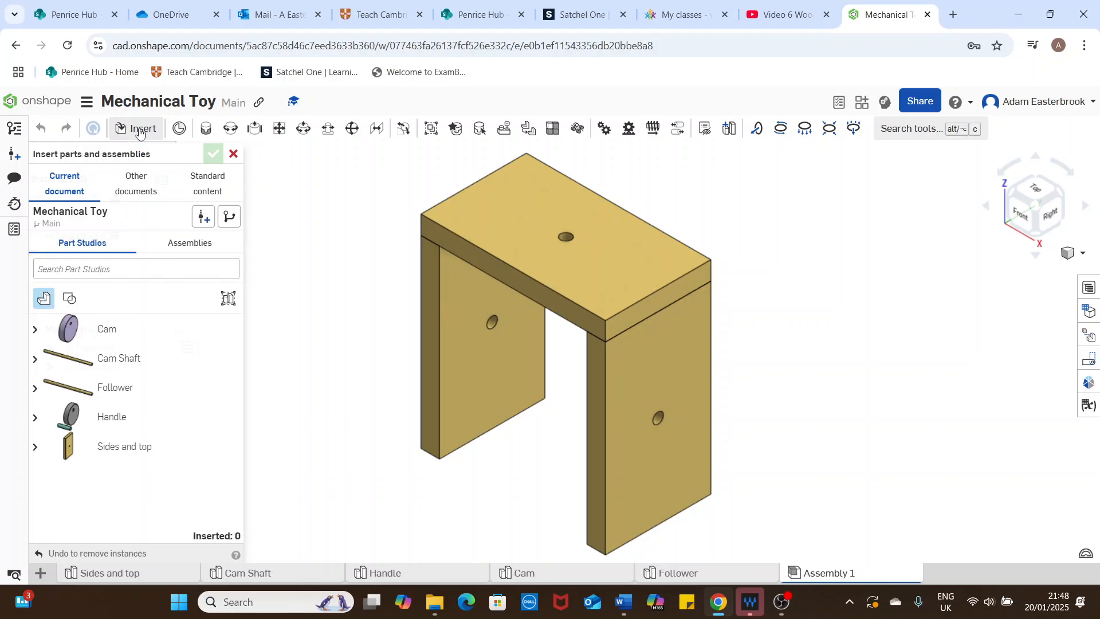
click(109, 367)
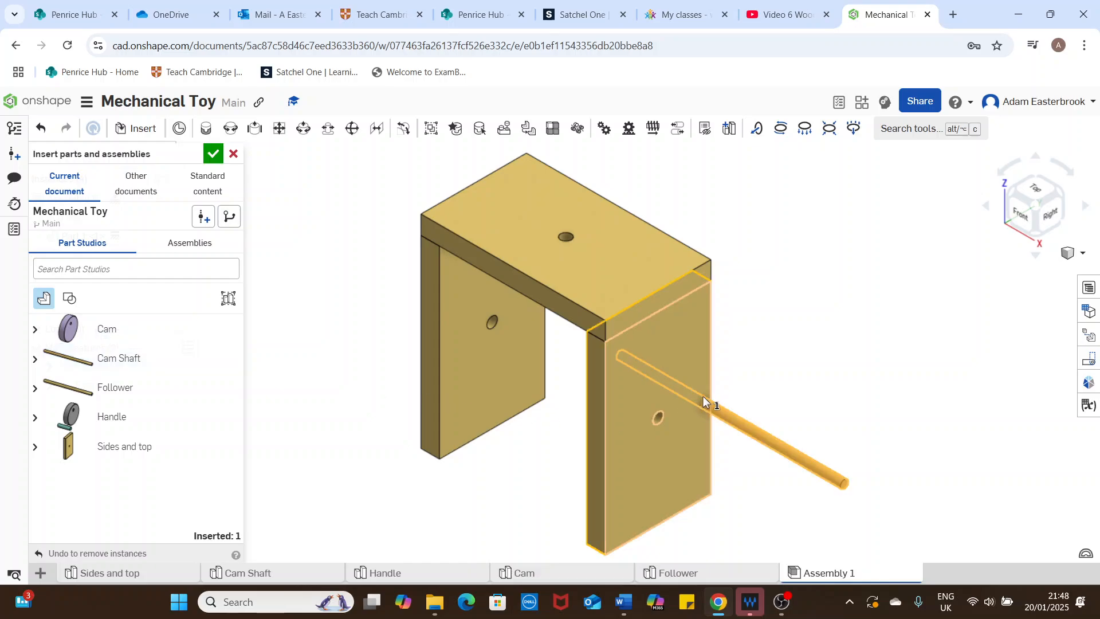
click(861, 388)
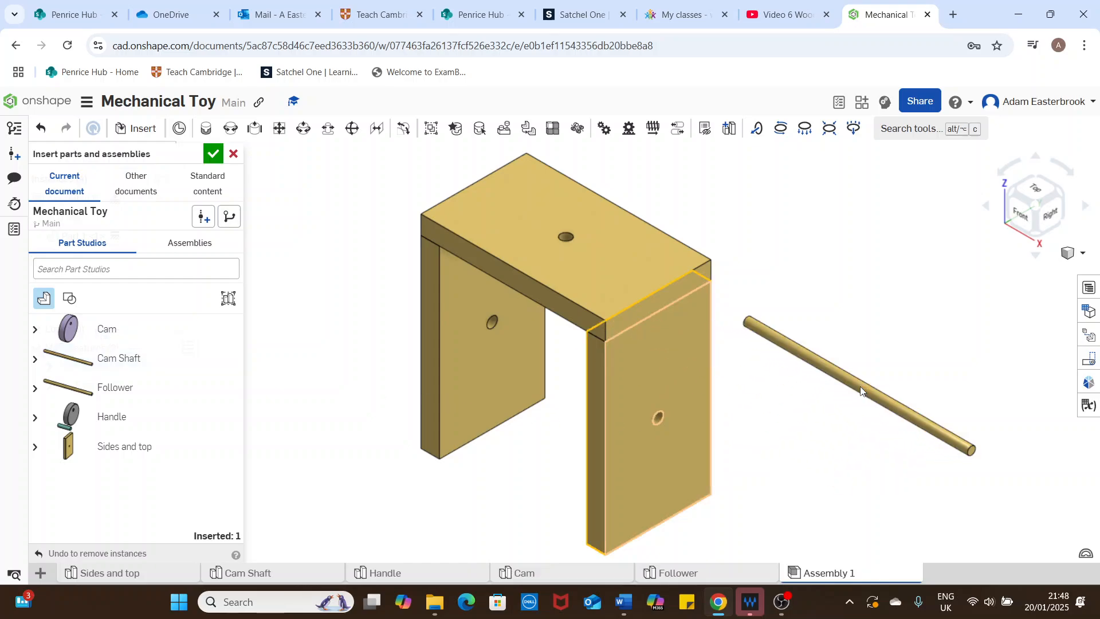
click(213, 153)
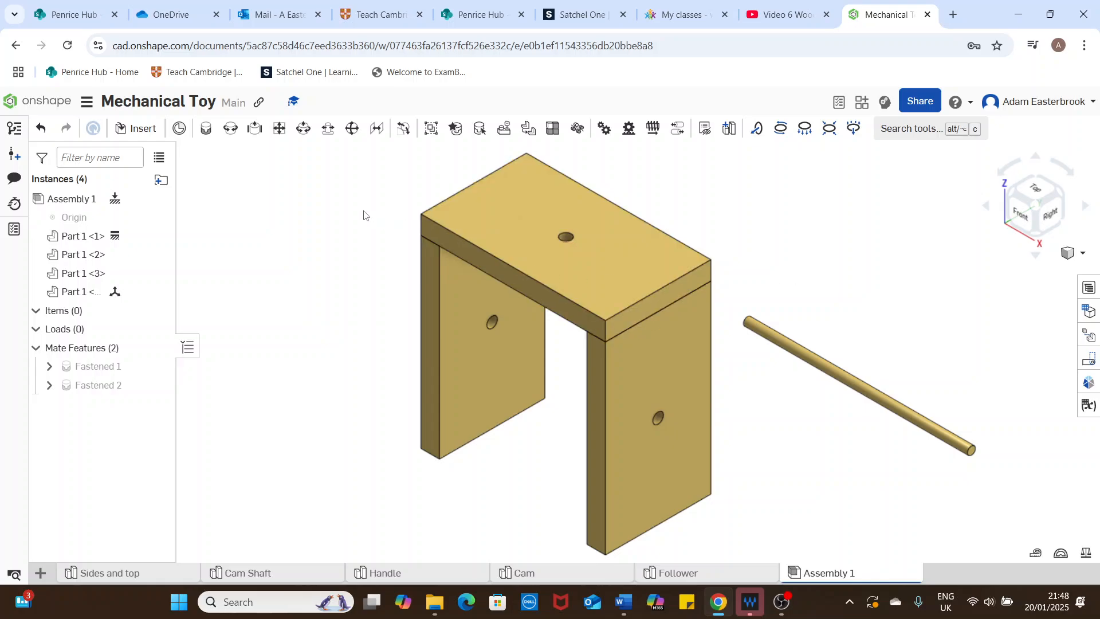
click(230, 130)
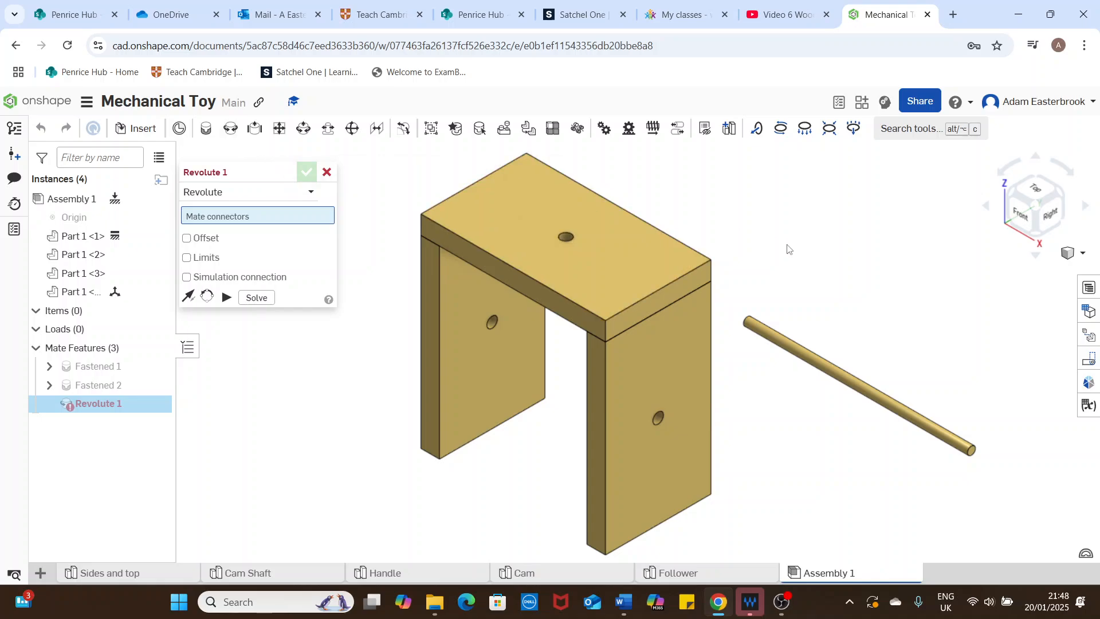
right_drag(834, 288, 921, 311)
scroll(353, 426, up, 8)
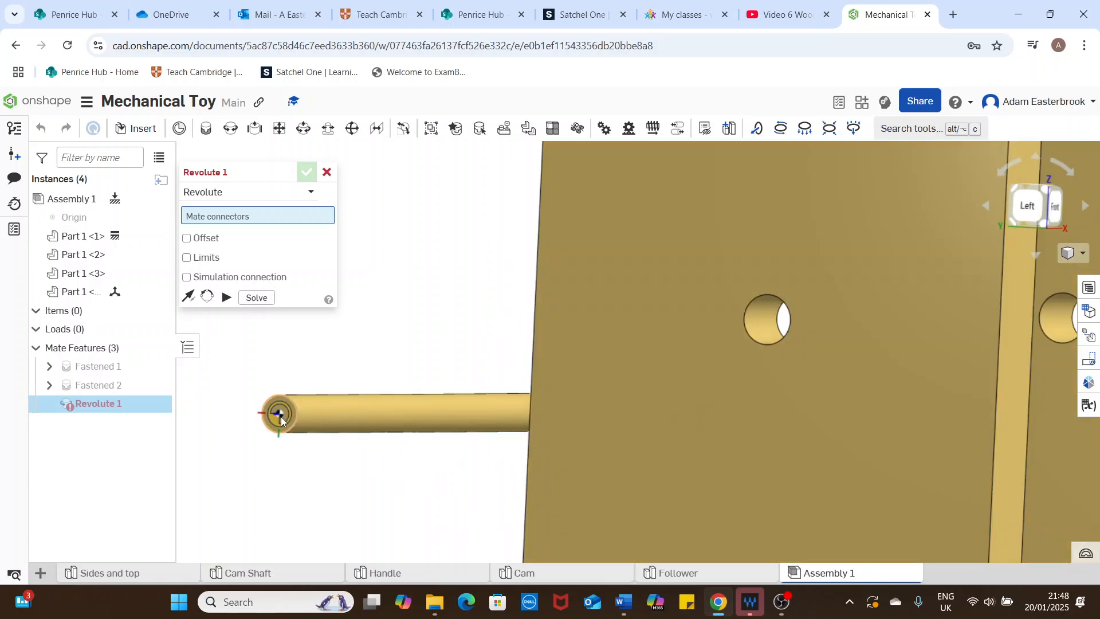
click(281, 418)
scroll(868, 372, down, 5)
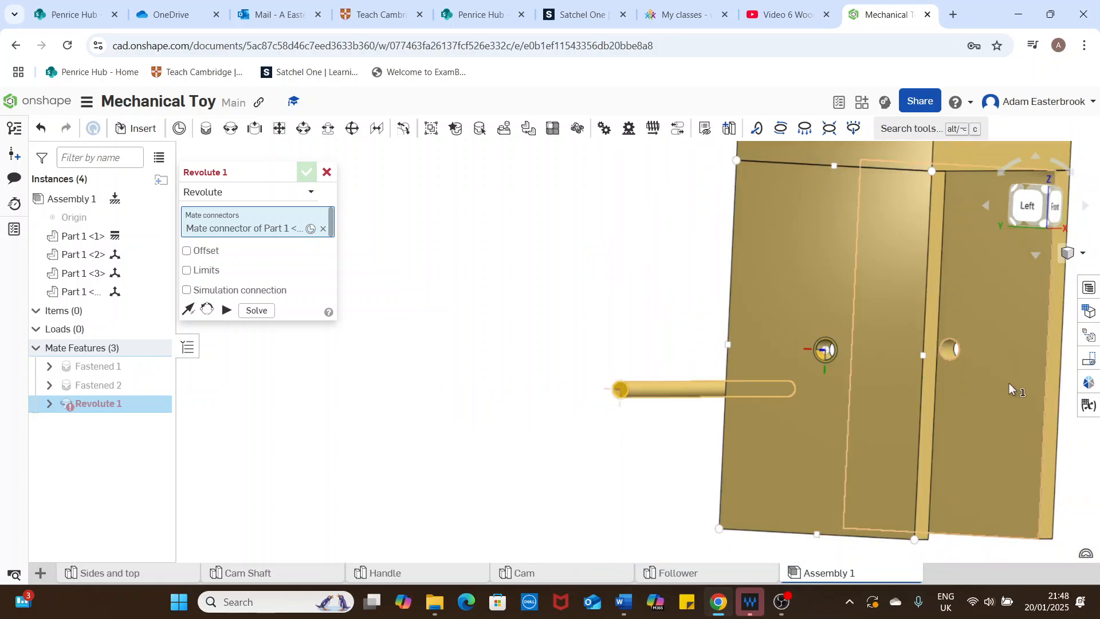
right_drag(1047, 384, 961, 388)
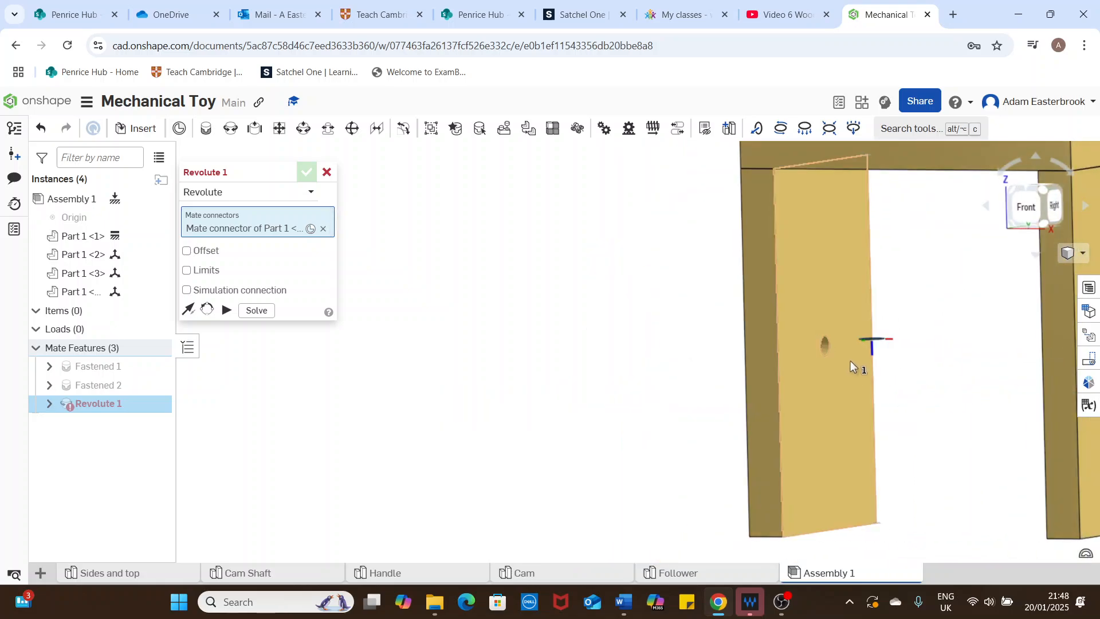
scroll(755, 353, down, 5)
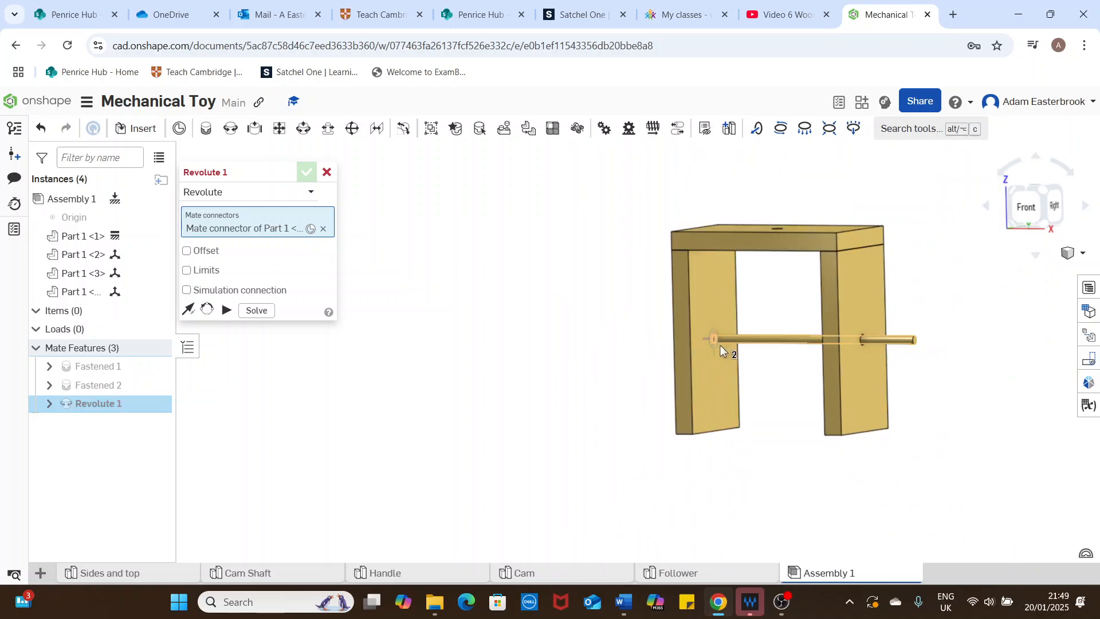
click(717, 342)
right_drag(953, 339, 966, 339)
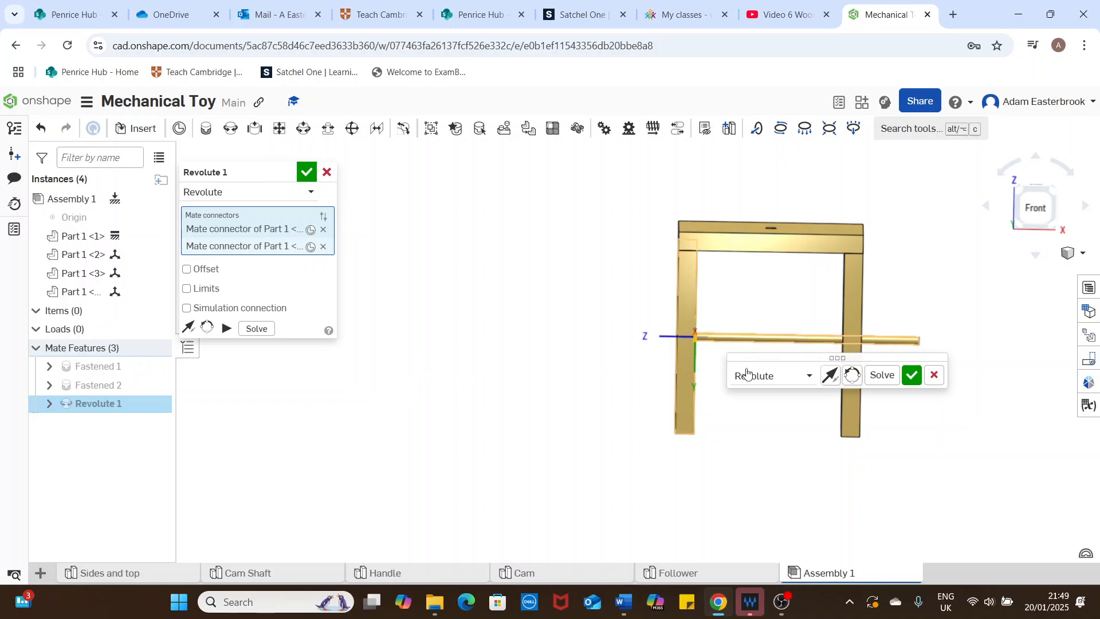
middle_drag(942, 317, 764, 296)
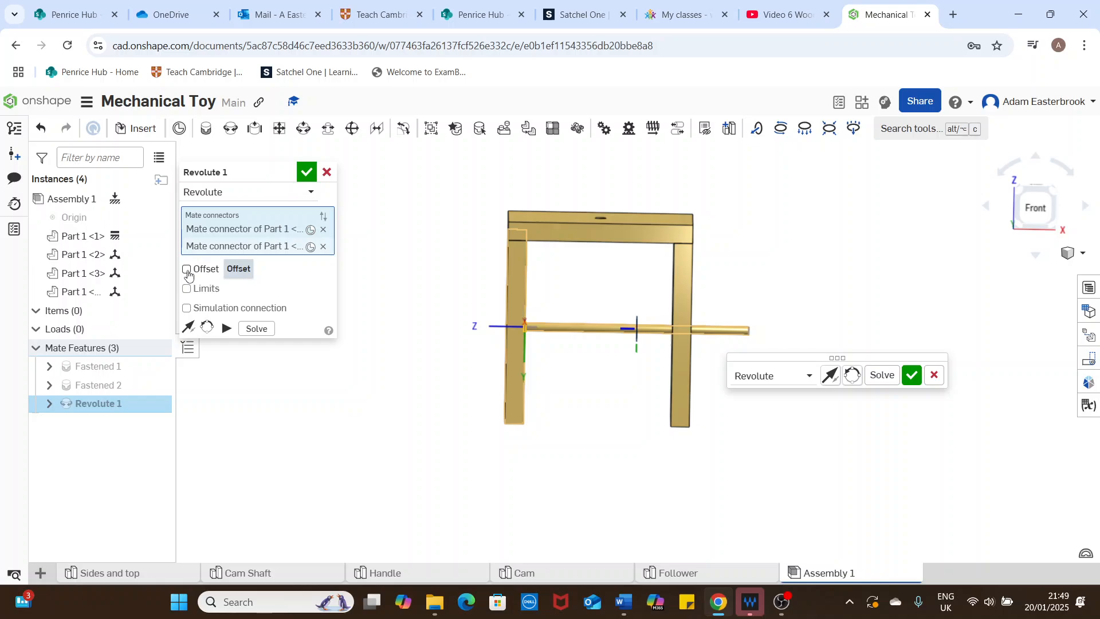
click(187, 270)
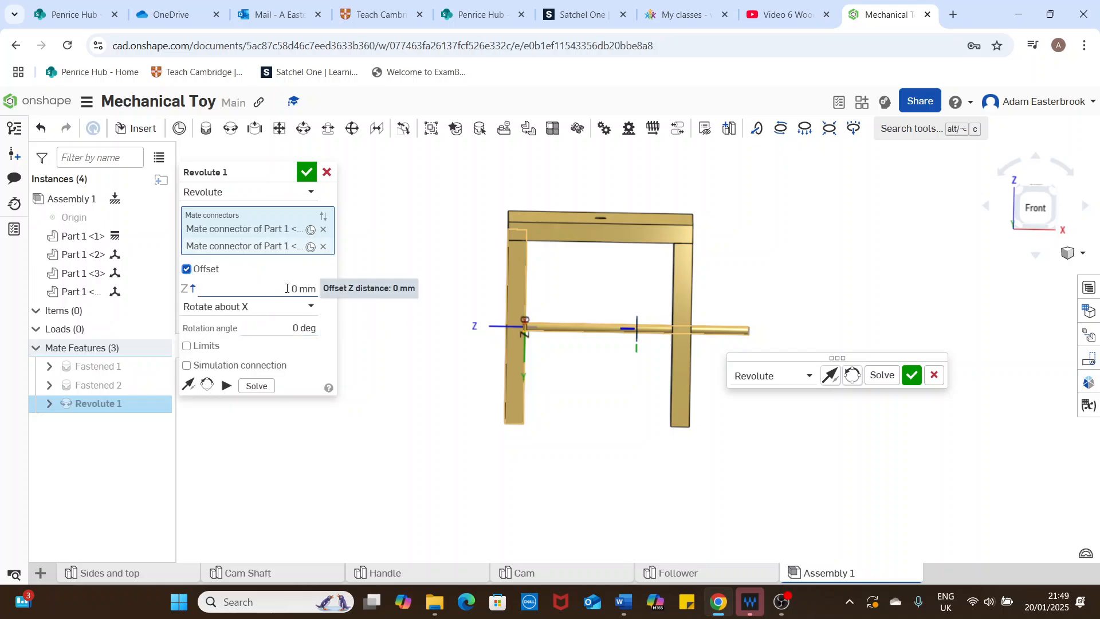
click(287, 288)
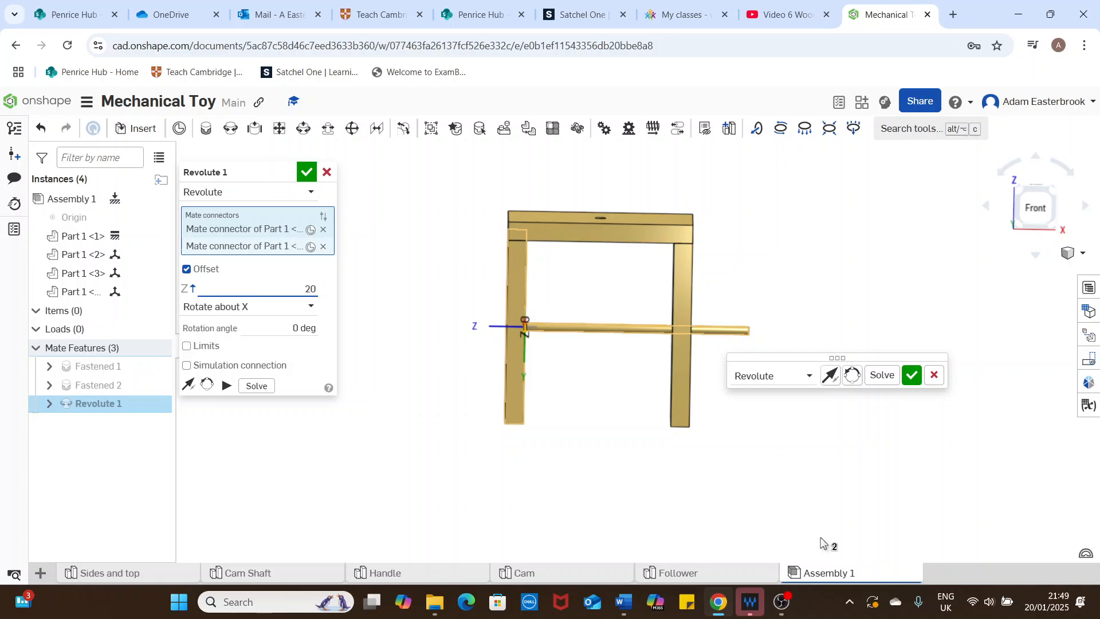
key(Tab)
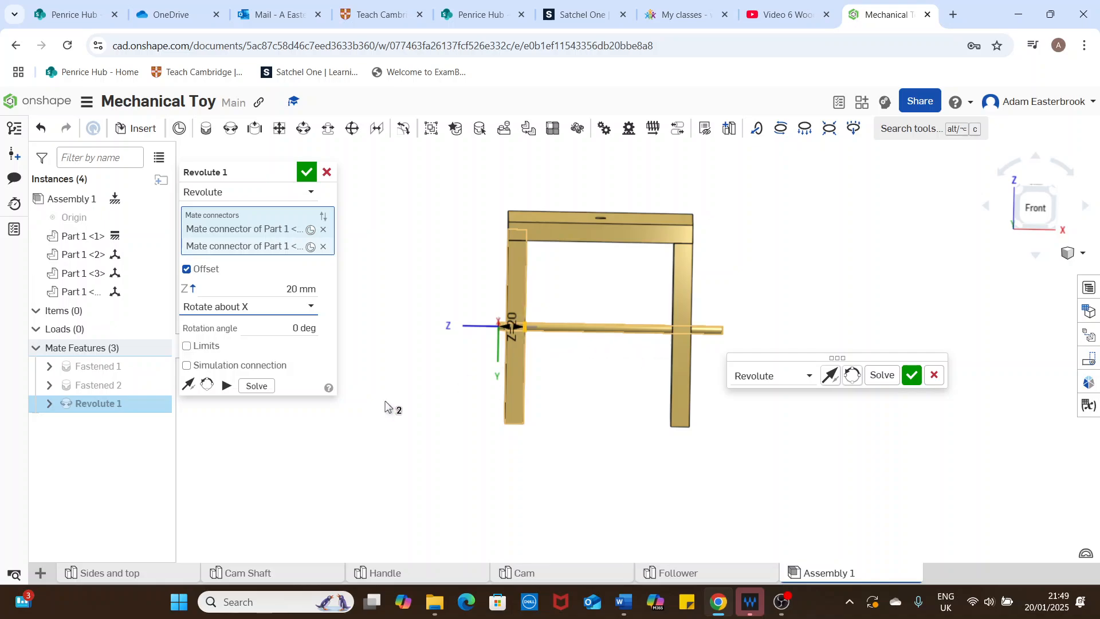
click(188, 386)
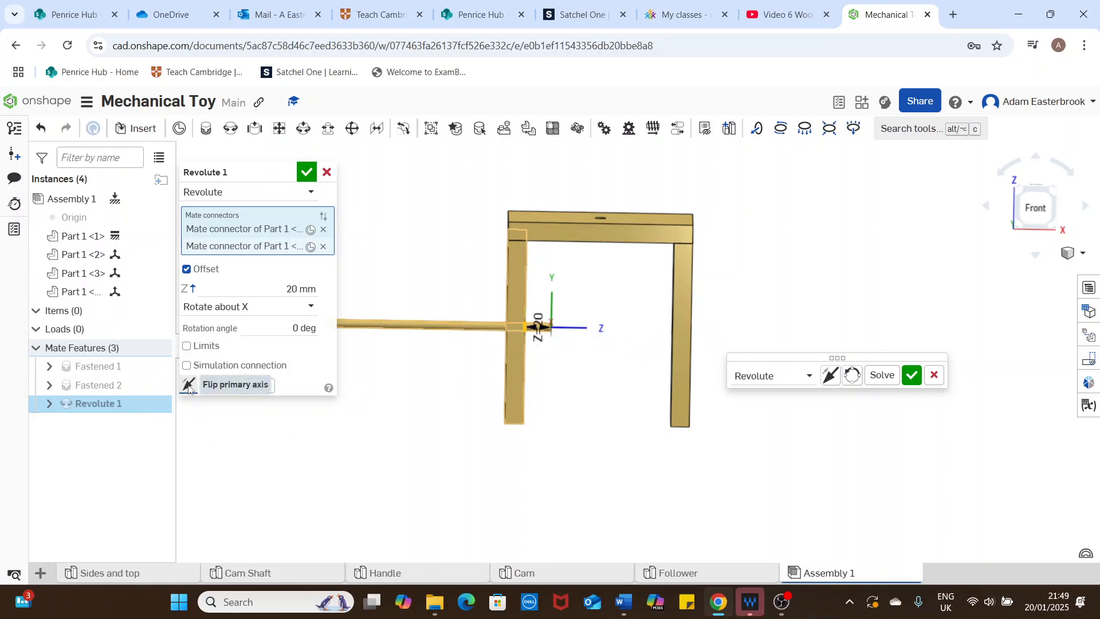
click(188, 386)
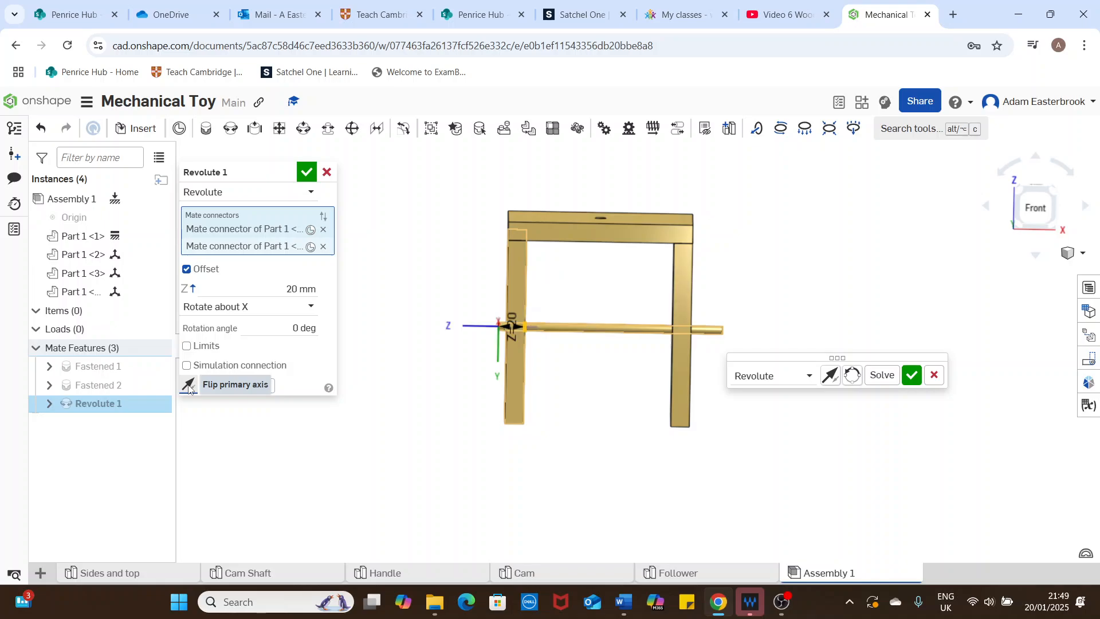
click(324, 246)
click(324, 229)
click(327, 173)
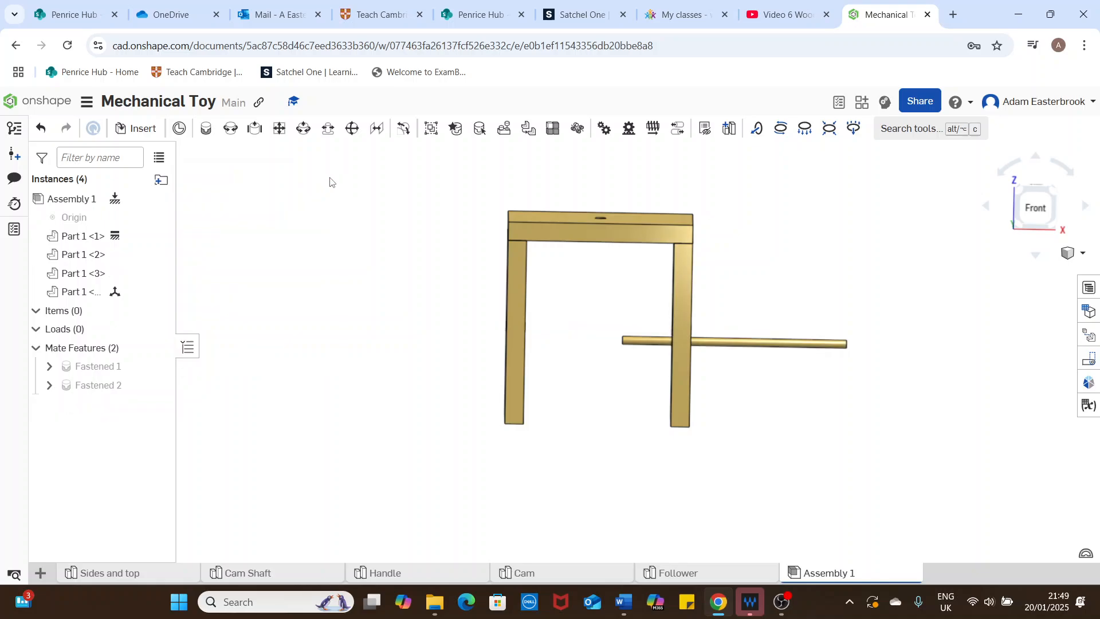
Step: Mate the cam shaft's end nearest the frame to the inner hole of the fixed side panel with a Revolute mate
mouse_move(830, 302)
right_down()
mouse_move(810, 302)
mouse_move(823, 313)
right_up()
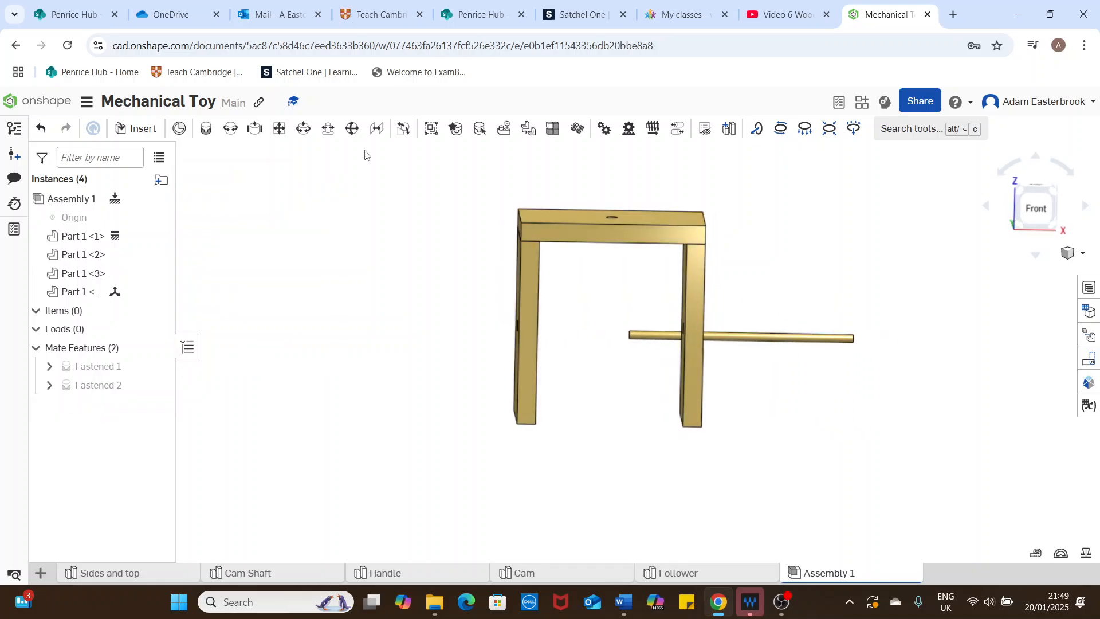
click(231, 130)
right_drag(359, 290, 444, 325)
scroll(452, 325, up, 5)
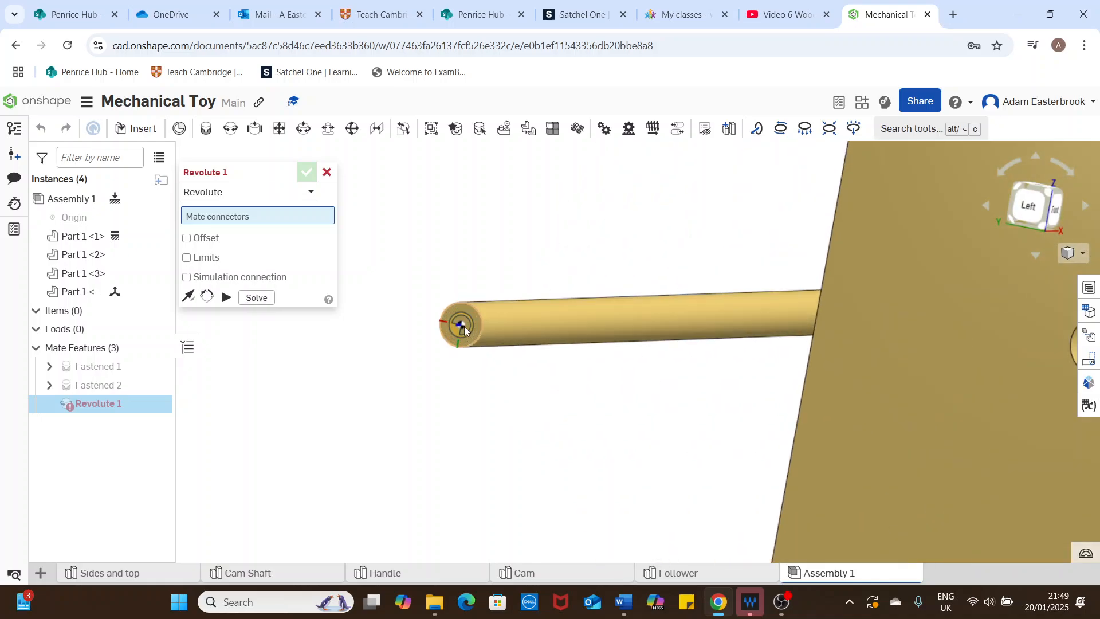
click(465, 326)
scroll(1002, 381, down, 5)
right_drag(969, 380, 1014, 381)
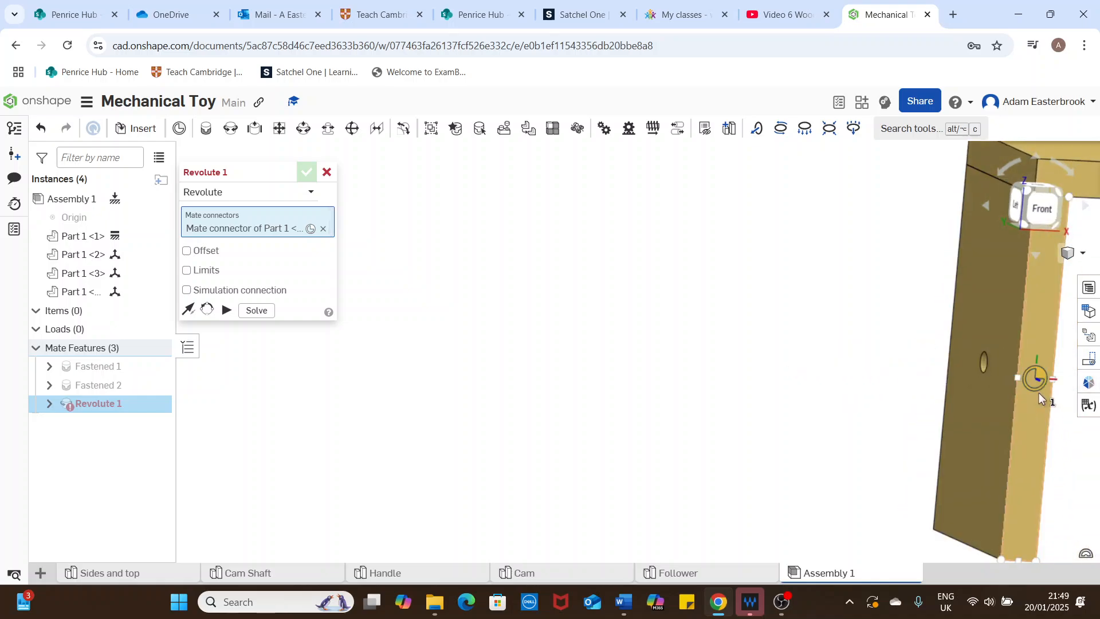
scroll(1015, 381, down, 5)
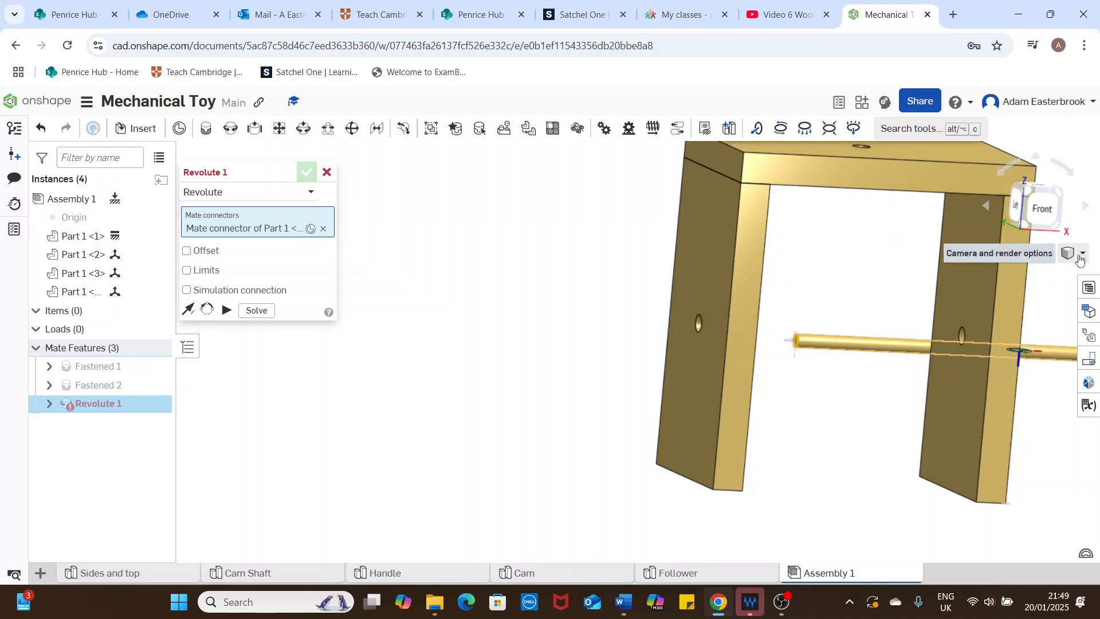
click(1082, 256)
click(997, 271)
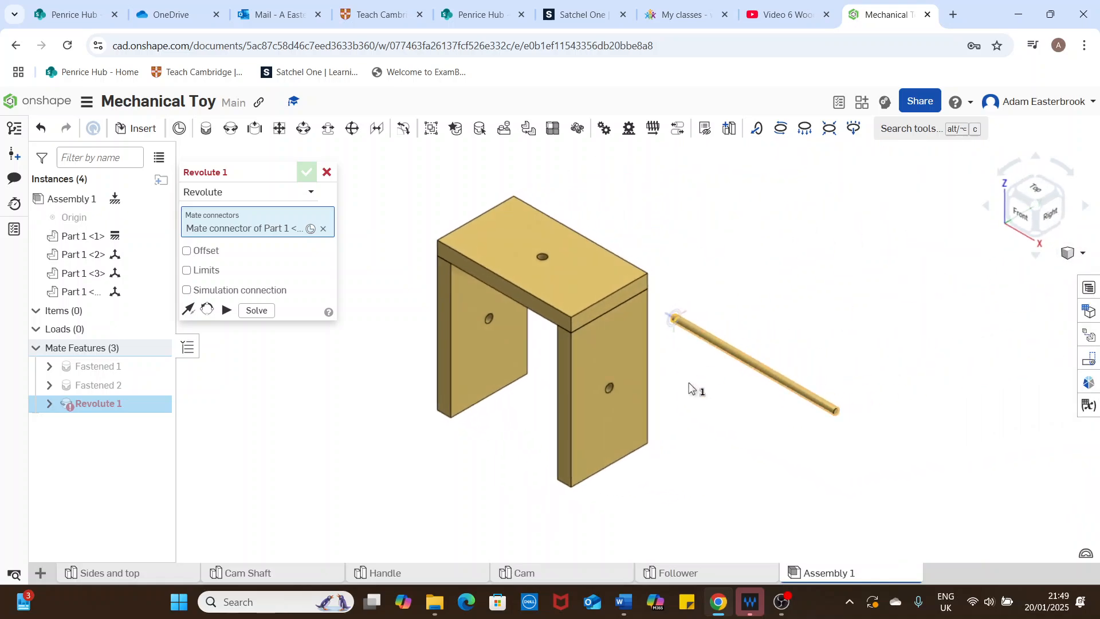
click(490, 325)
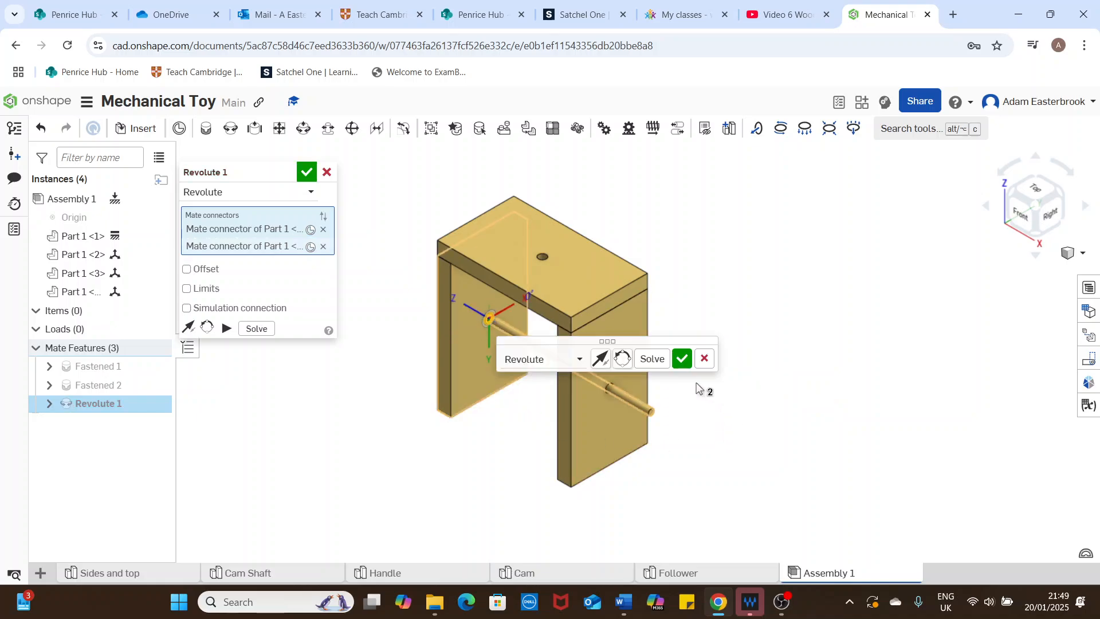
Step: Give the cam shaft's Revolute mate a Z offset of 20 mm and accept the mate
click(1025, 224)
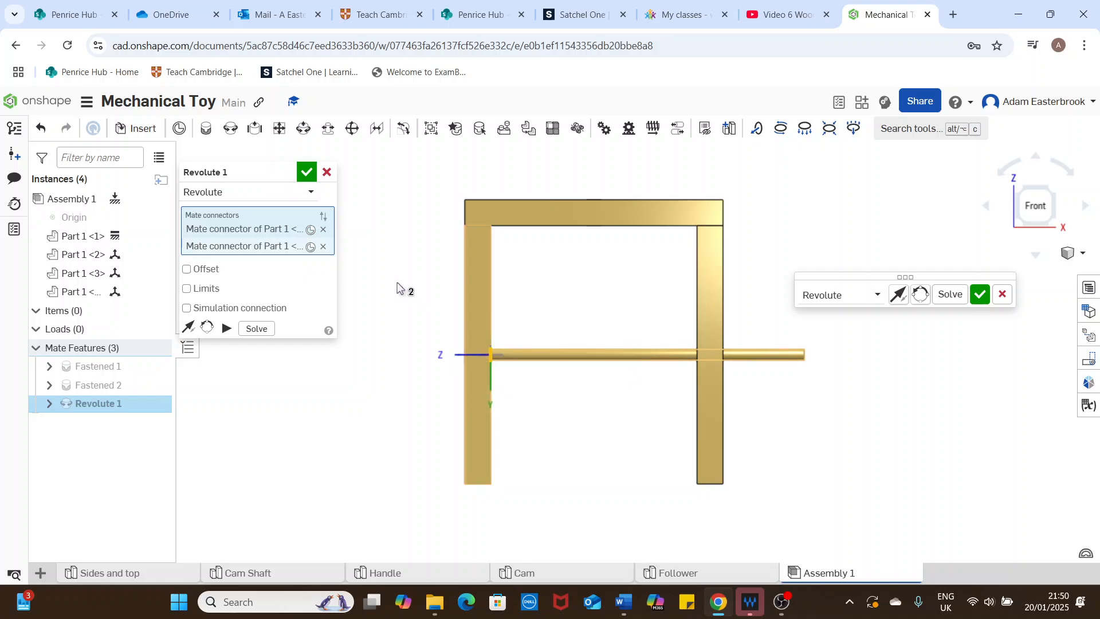
click(186, 270)
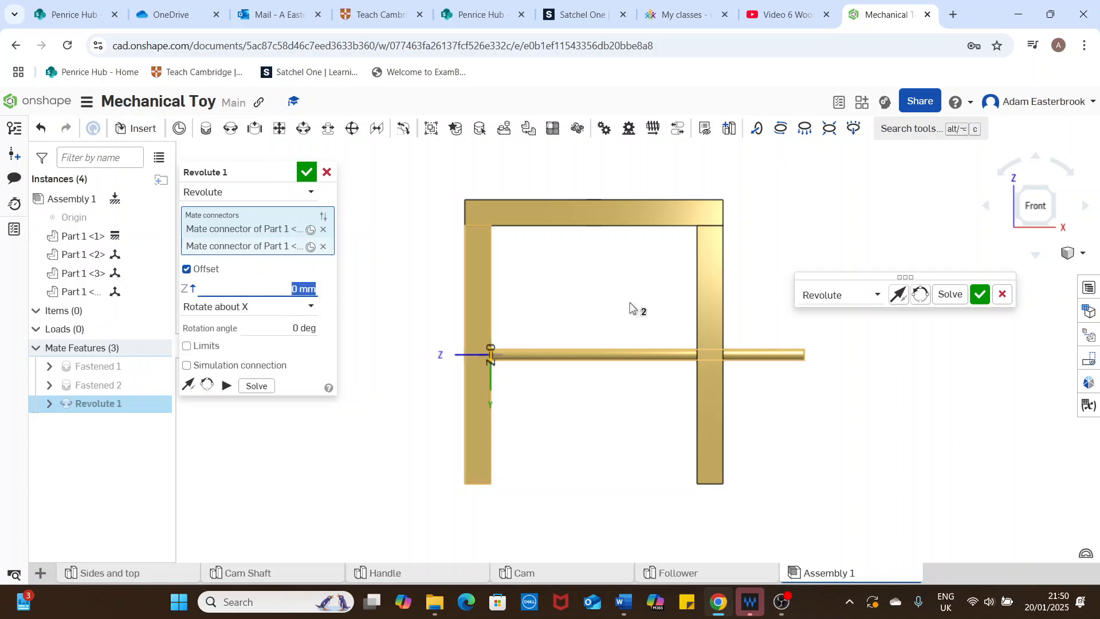
text(20)
key(Return)
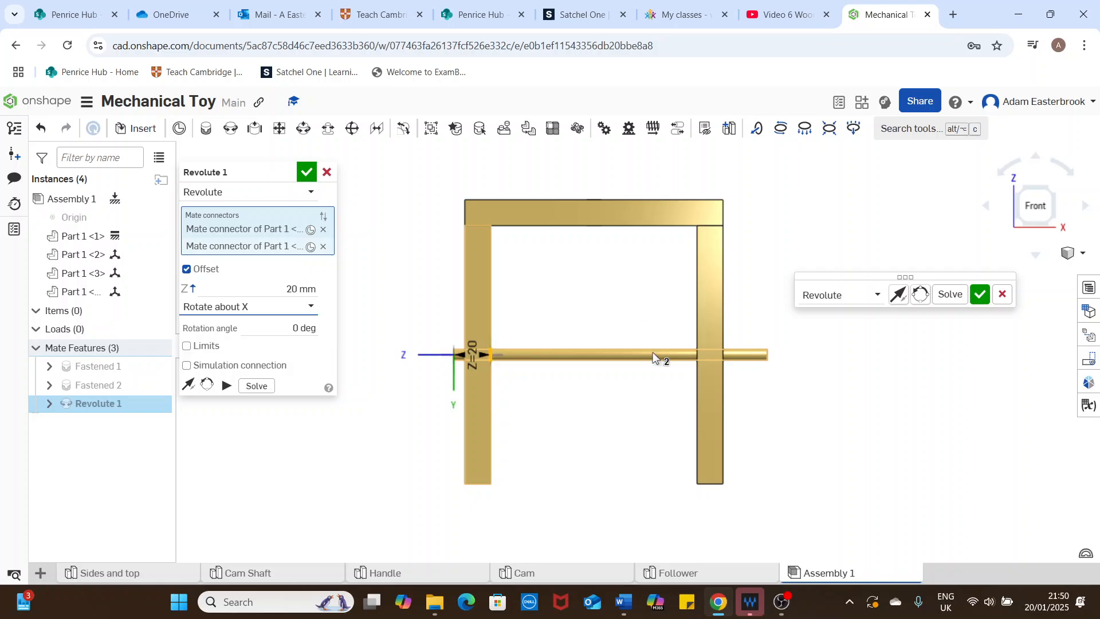
click(307, 173)
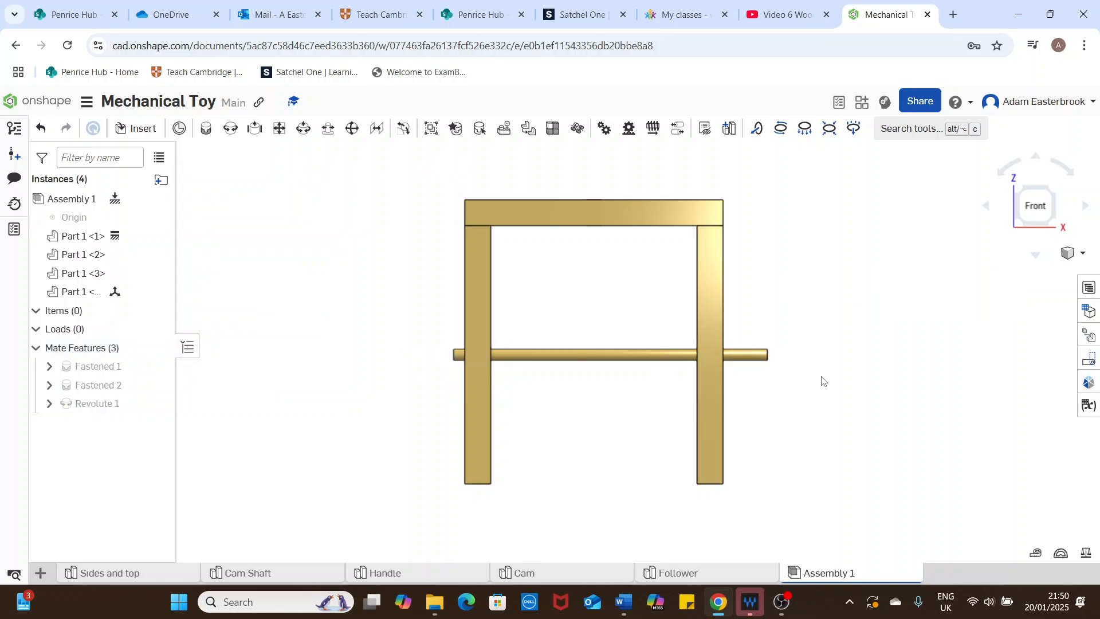
Step: Insert the Handle disc and peg in the free space beside the frame, on the third panel's outer side
click(1077, 253)
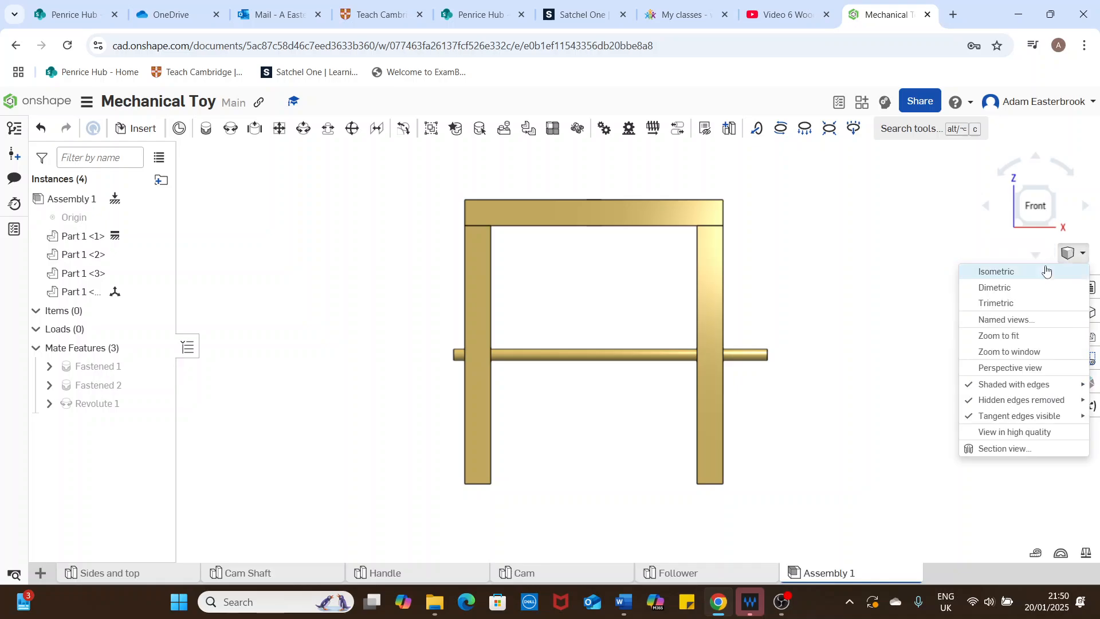
click(1047, 273)
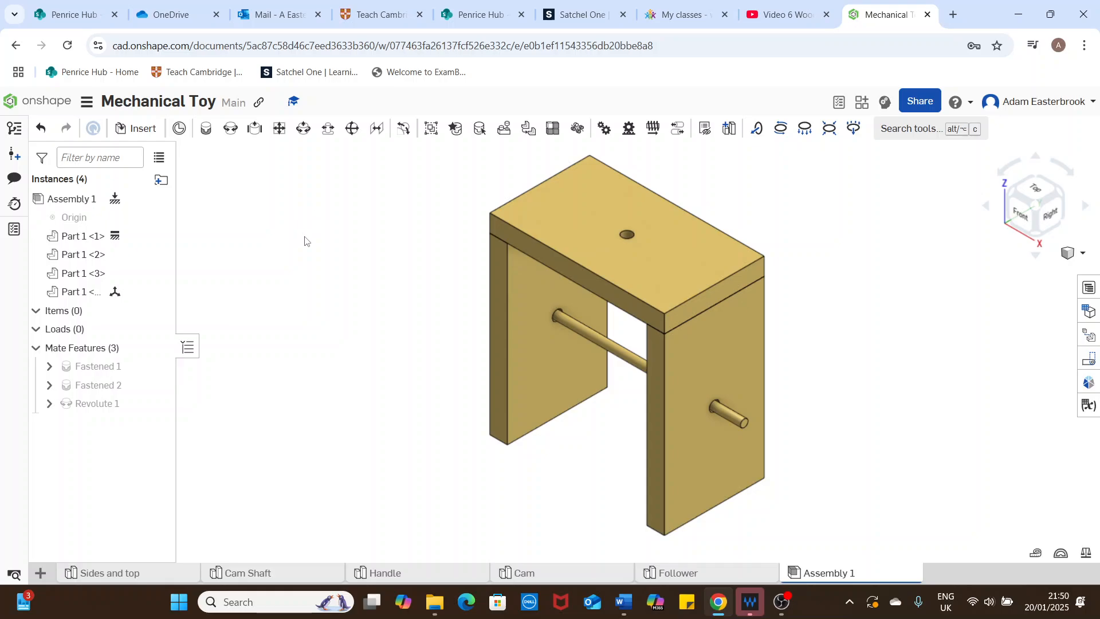
click(138, 128)
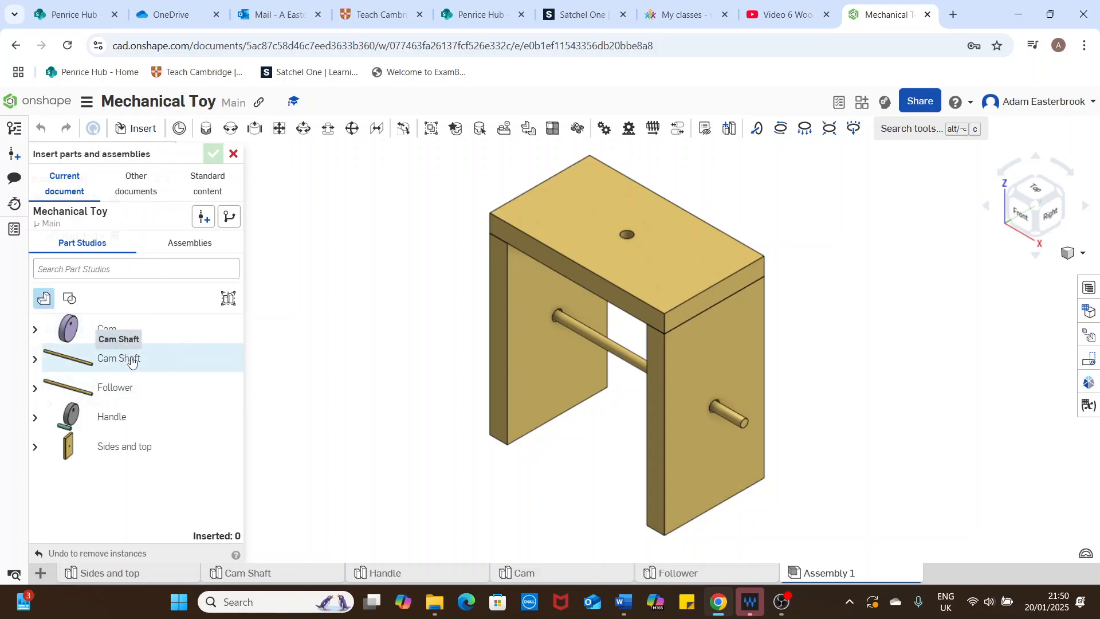
click(112, 416)
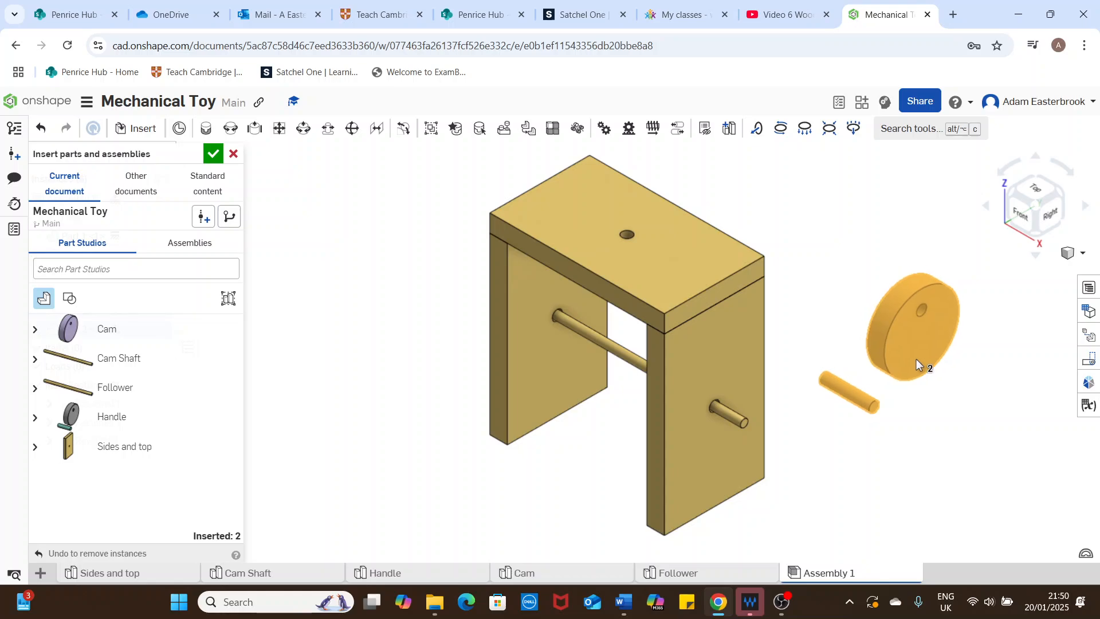
click(919, 370)
click(214, 154)
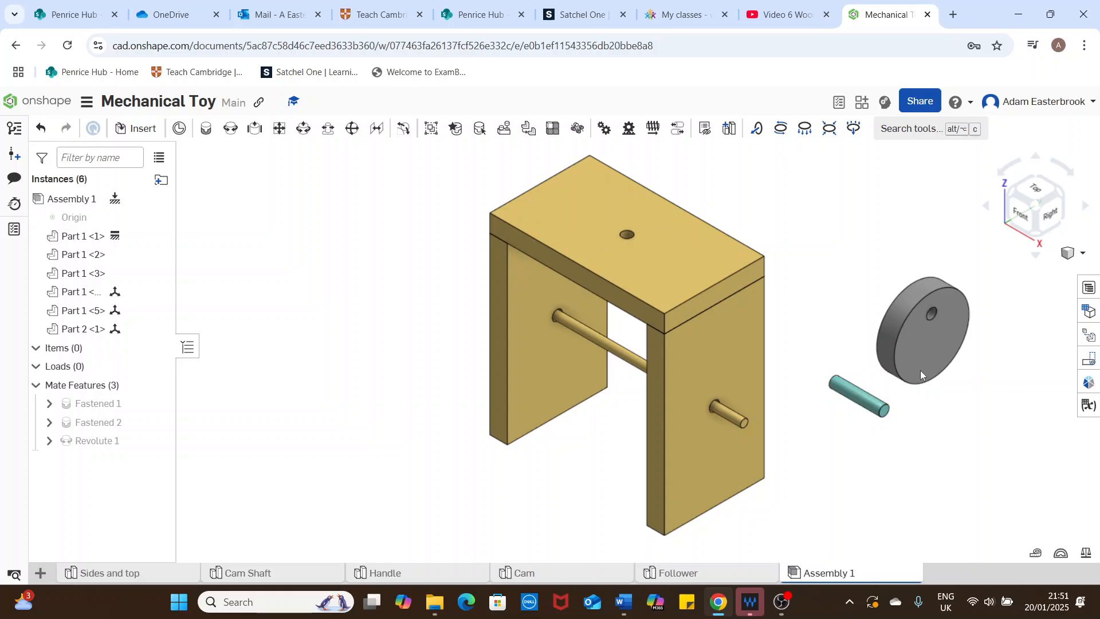
Step: Fasten the handle peg's frame-side end to the disc's hole on its frame-facing side with a Fastened mate, so the peg points outward
click(207, 132)
mouse_move(842, 287)
right_down()
mouse_move(933, 298)
mouse_move(855, 303)
mouse_move(854, 291)
right_up()
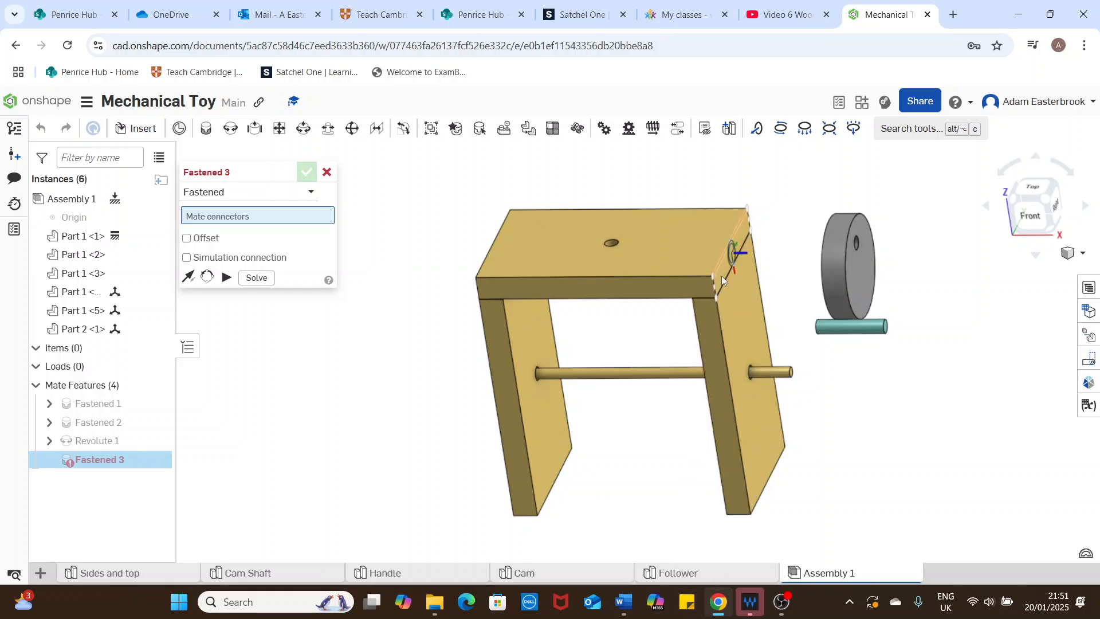
right_drag(769, 288, 859, 290)
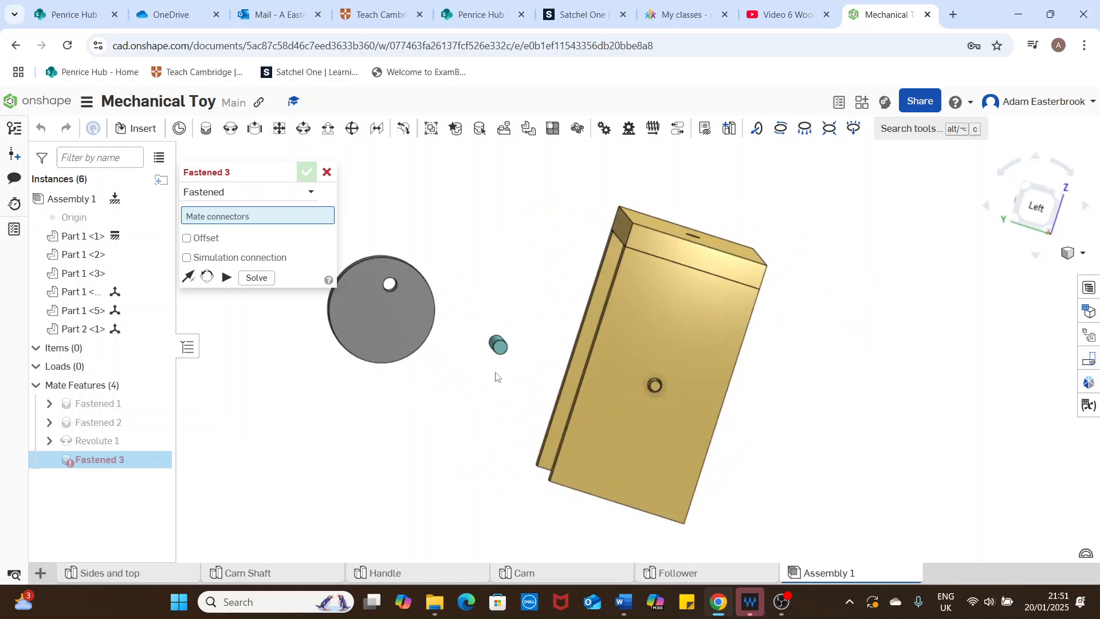
scroll(519, 371, up, 3)
mouse_move(490, 341)
right_down()
mouse_move(407, 328)
mouse_move(545, 332)
mouse_move(554, 342)
mouse_move(489, 342)
right_up()
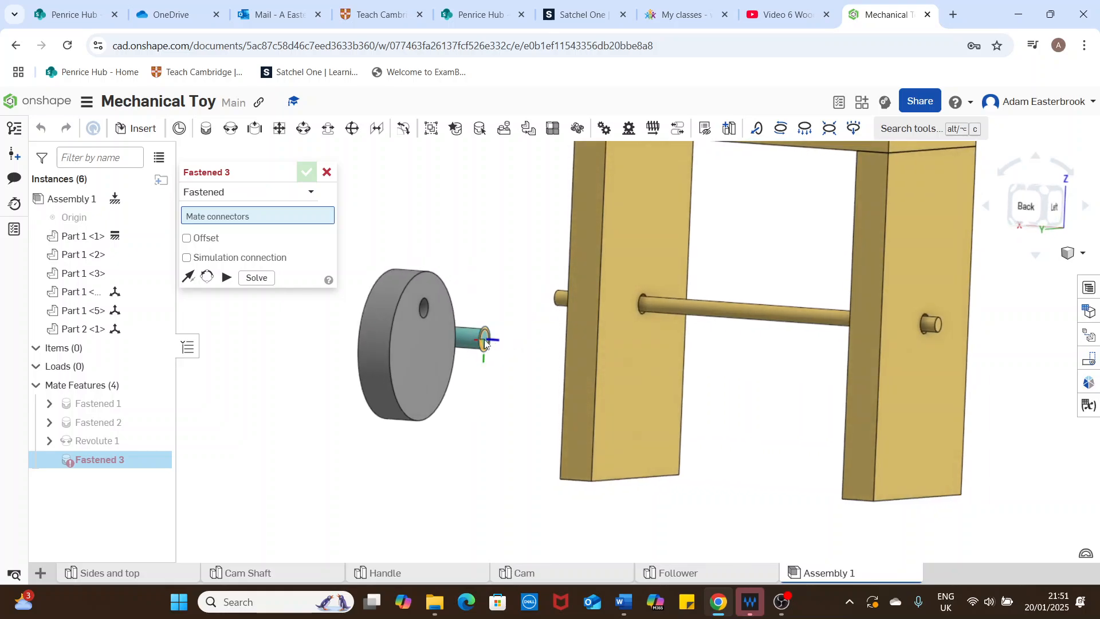
scroll(485, 344, up, 2)
click(487, 344)
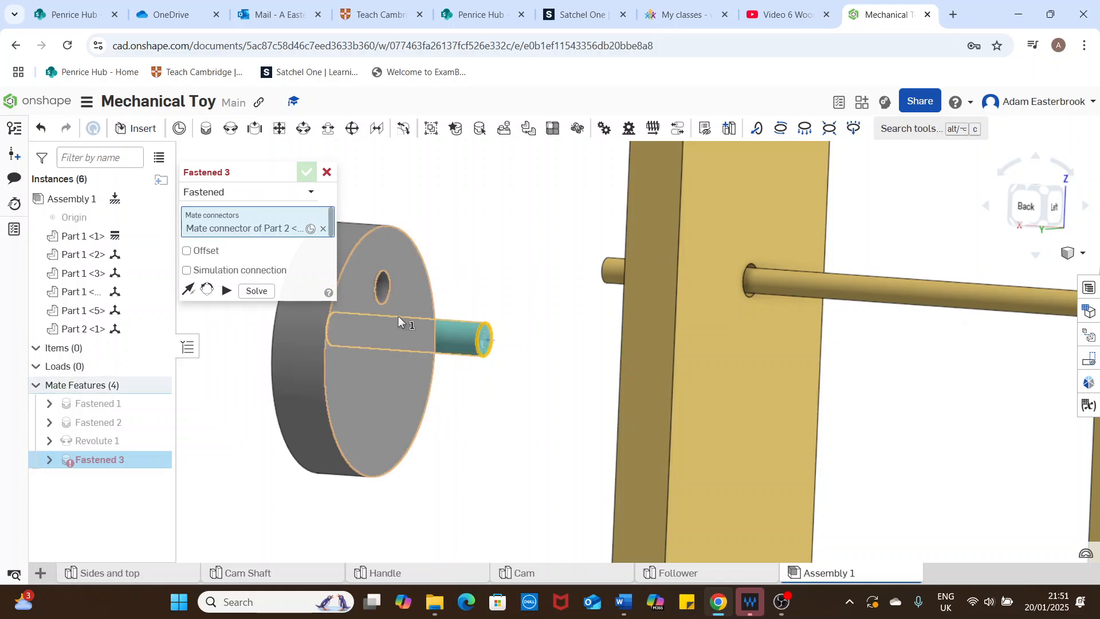
click(386, 292)
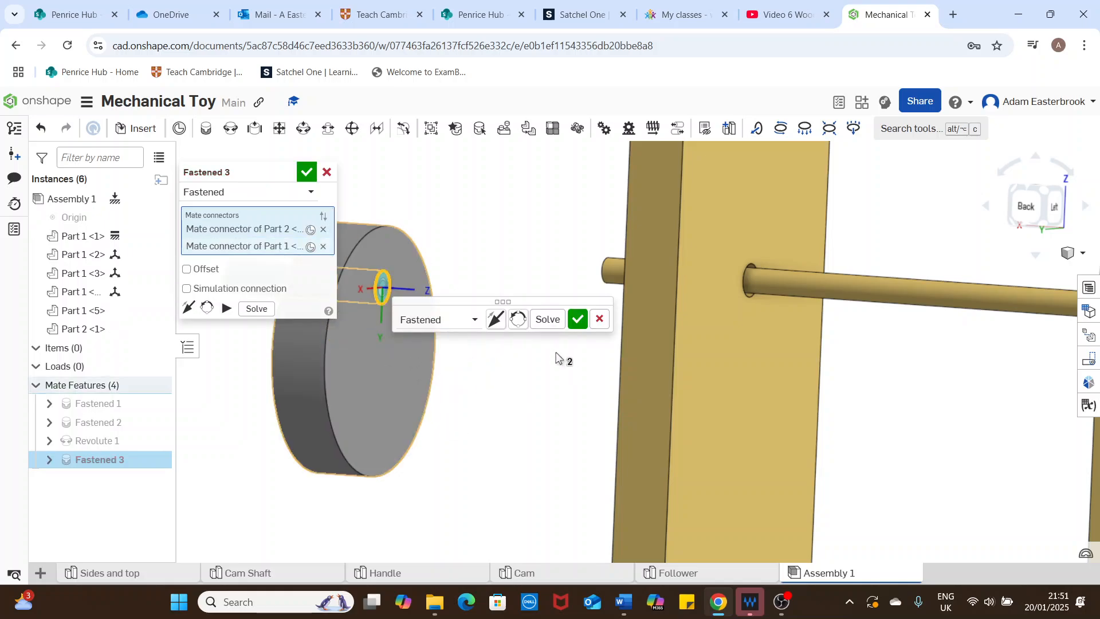
click(578, 321)
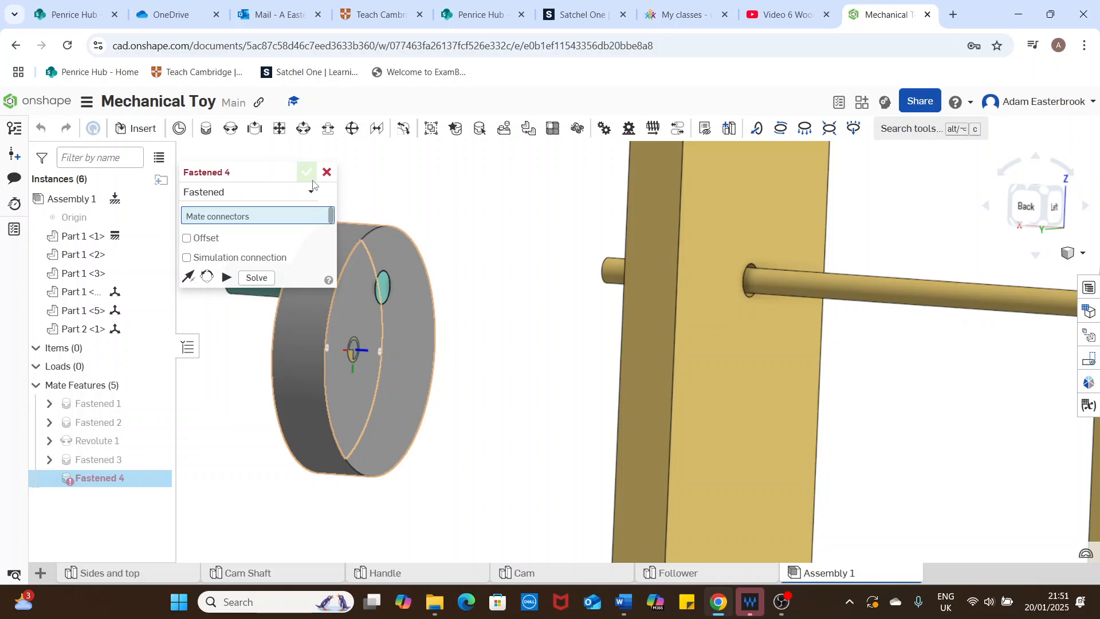
click(327, 173)
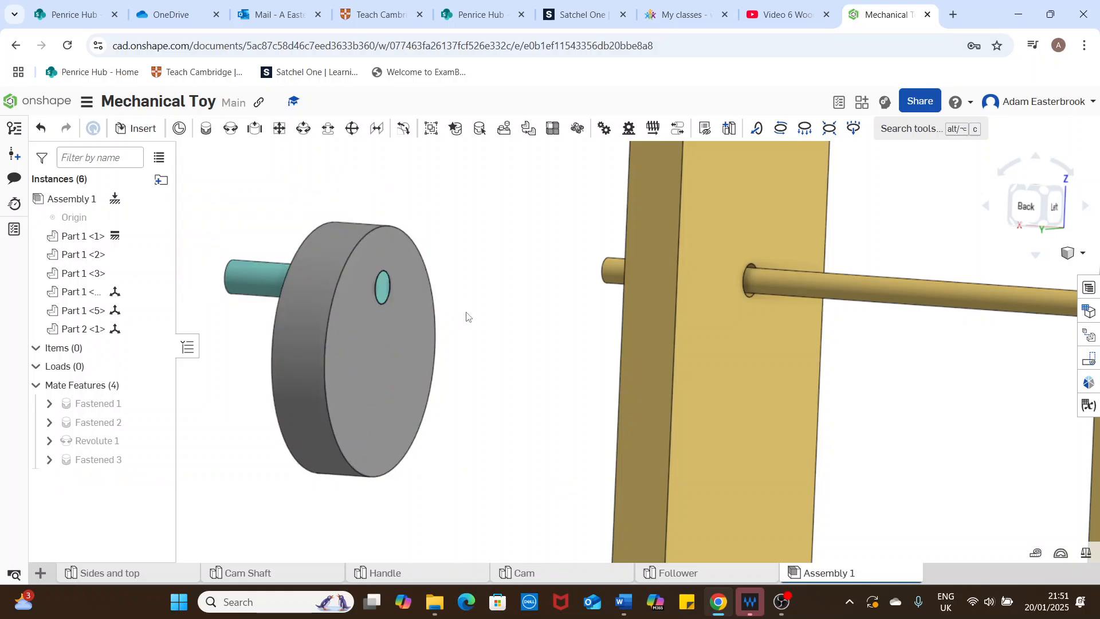
Step: In the Handle part studio, sketch a circle about 12 mm in diameter on the disc's flat face, centred on the origin
click(1081, 253)
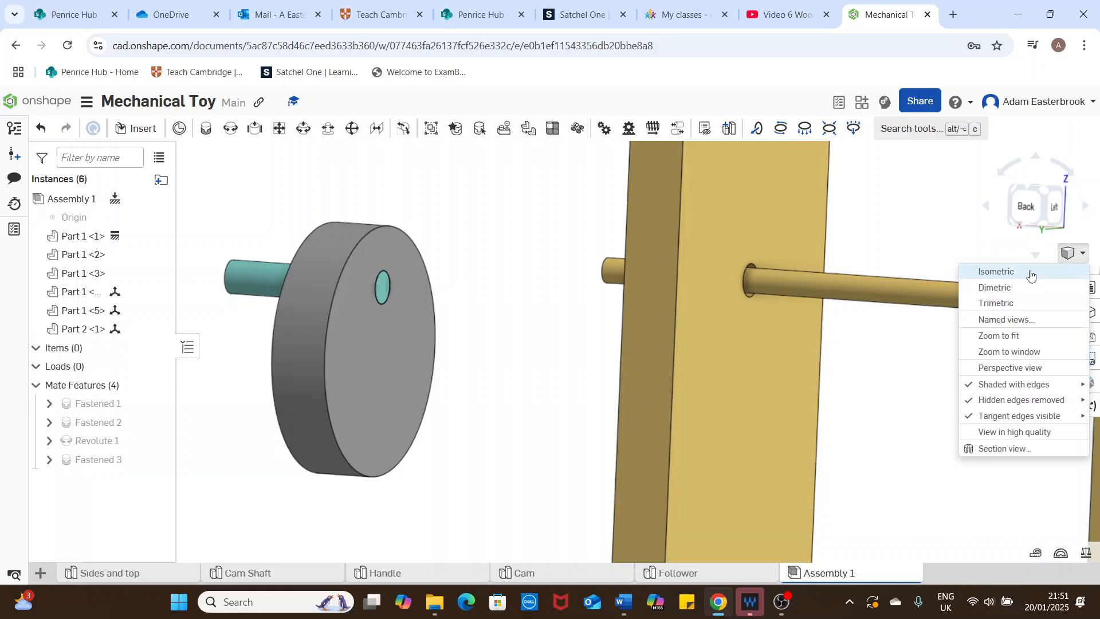
click(1030, 273)
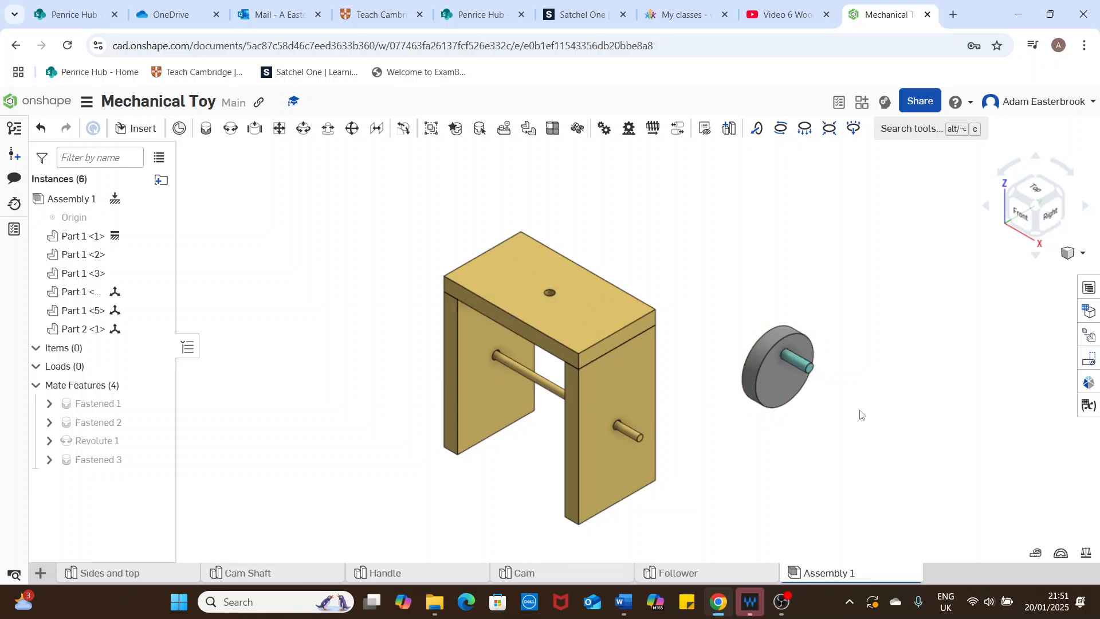
right_drag(859, 413, 817, 404)
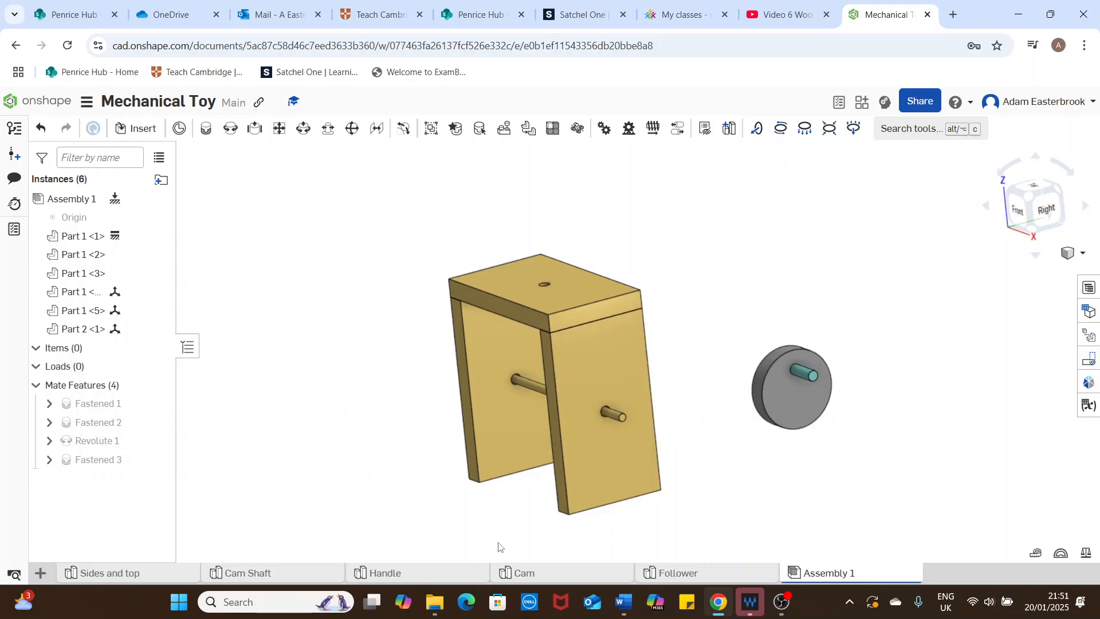
click(407, 576)
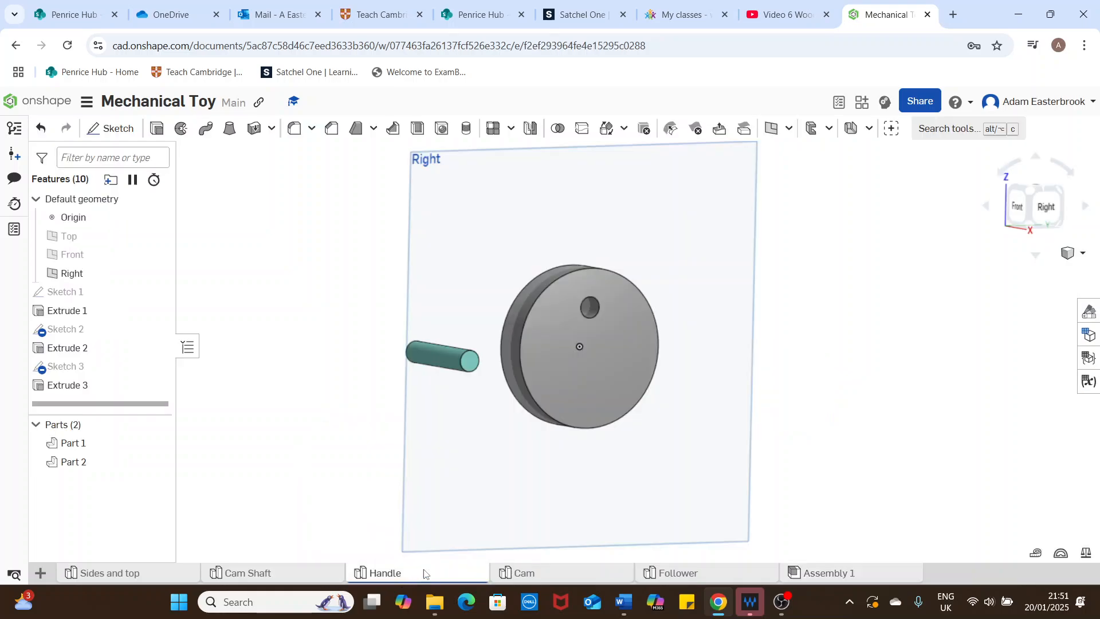
right_drag(785, 351, 756, 344)
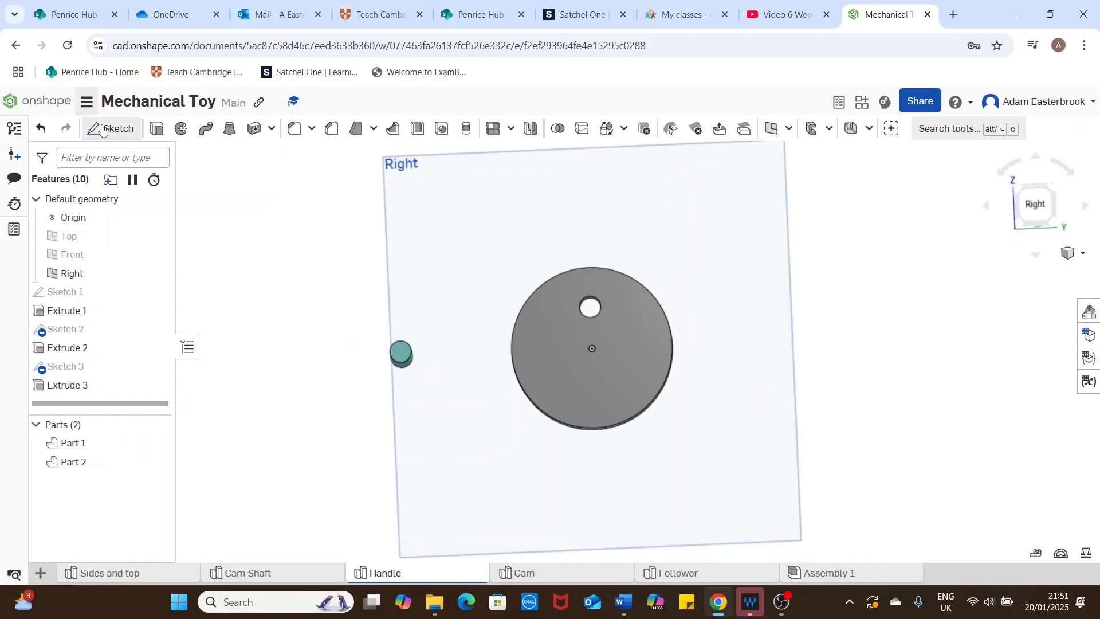
click(1035, 205)
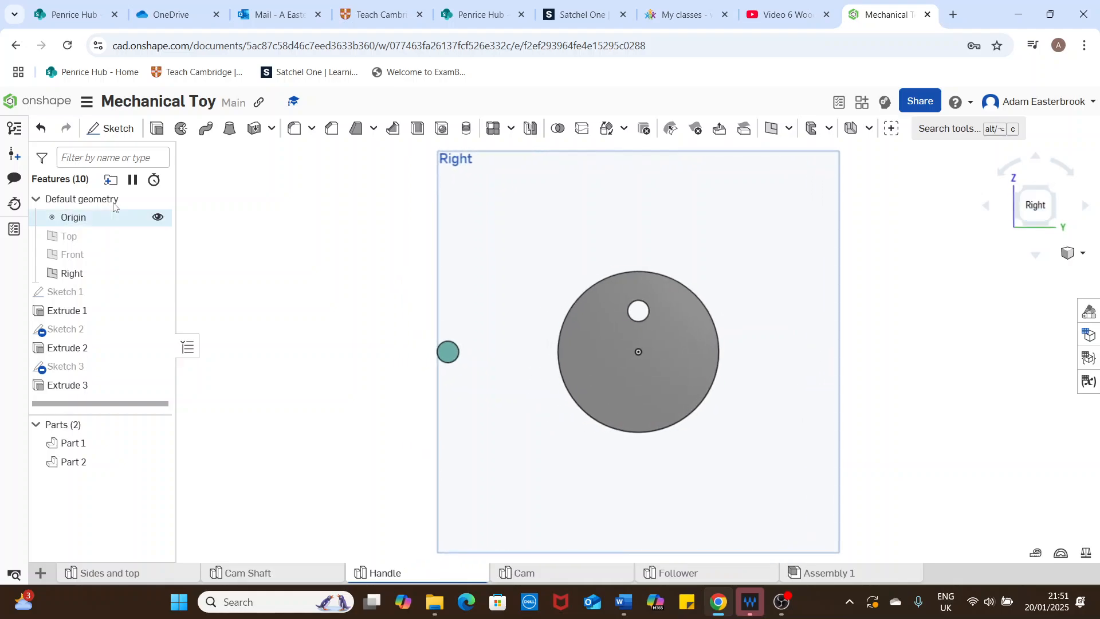
click(110, 129)
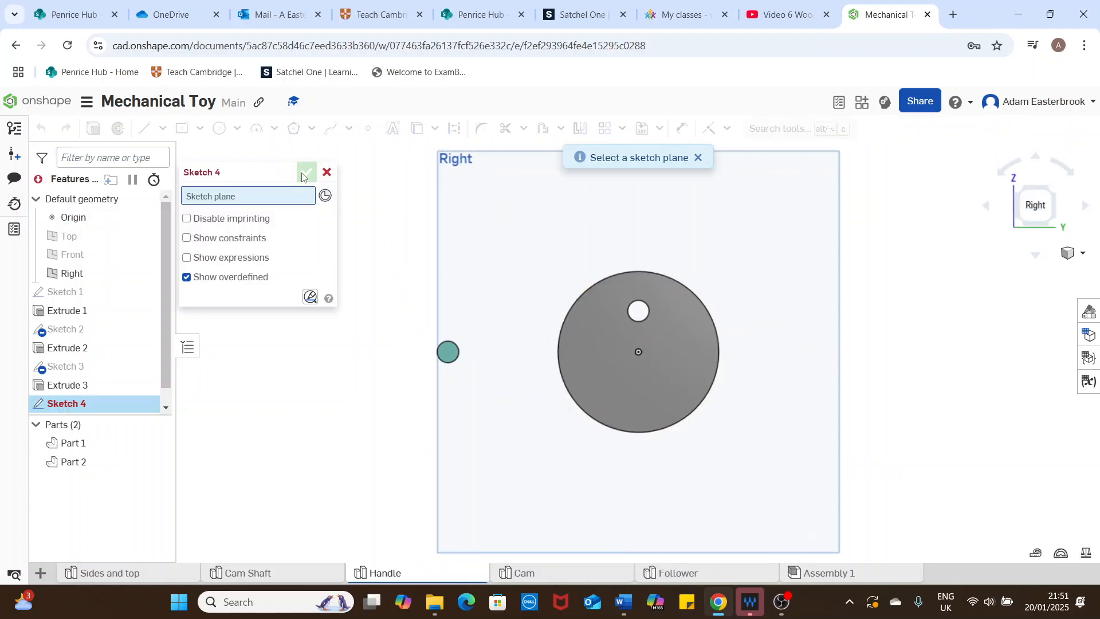
click(608, 365)
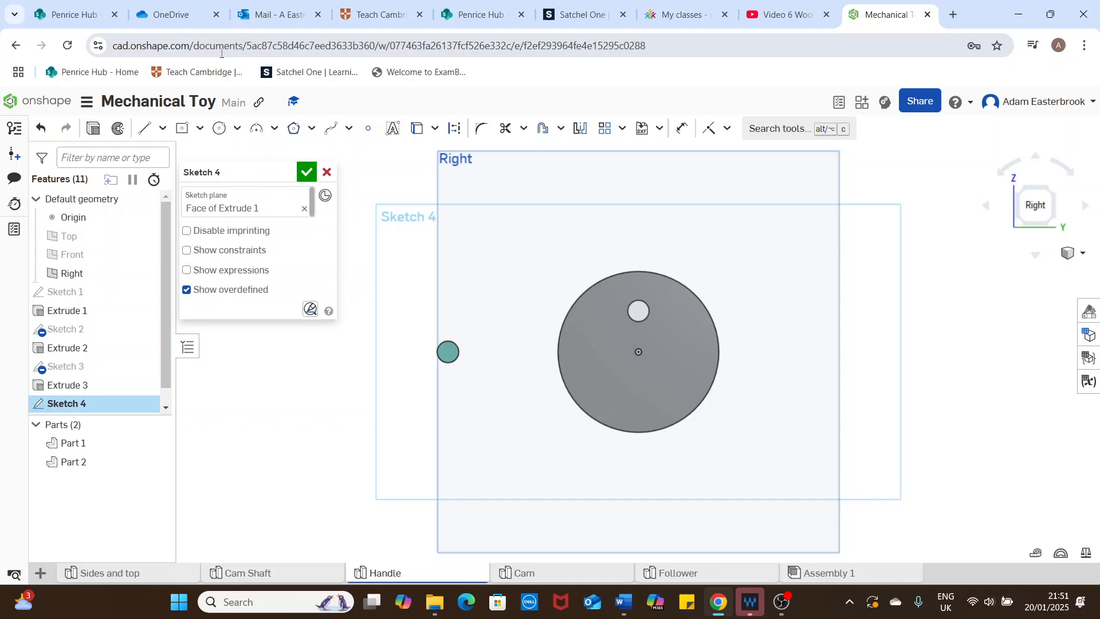
click(238, 129)
click(243, 156)
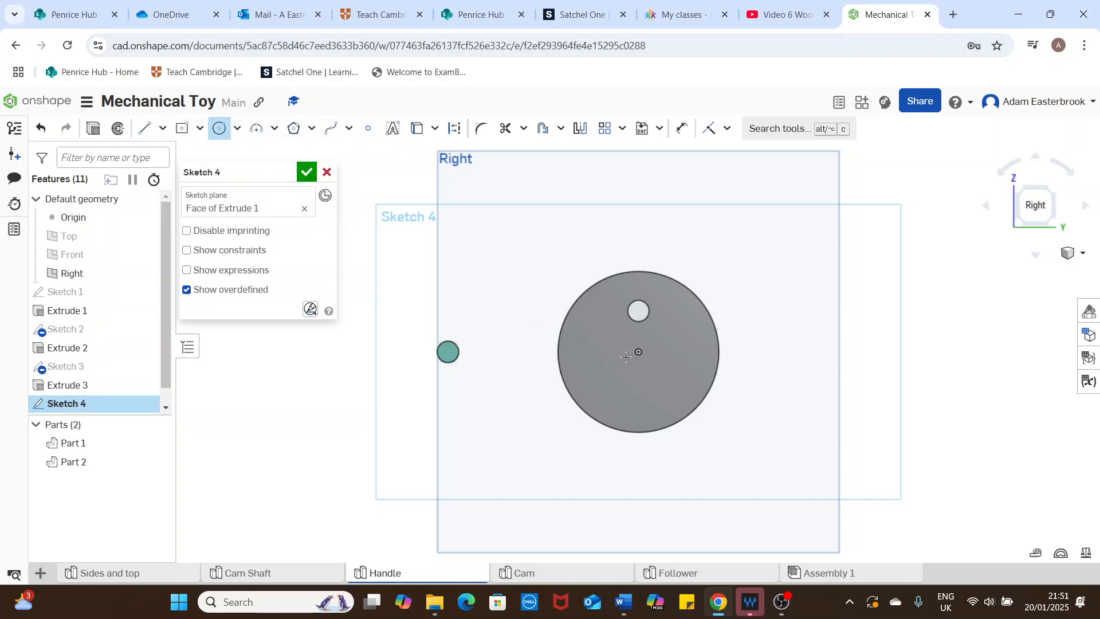
click(639, 351)
click(654, 359)
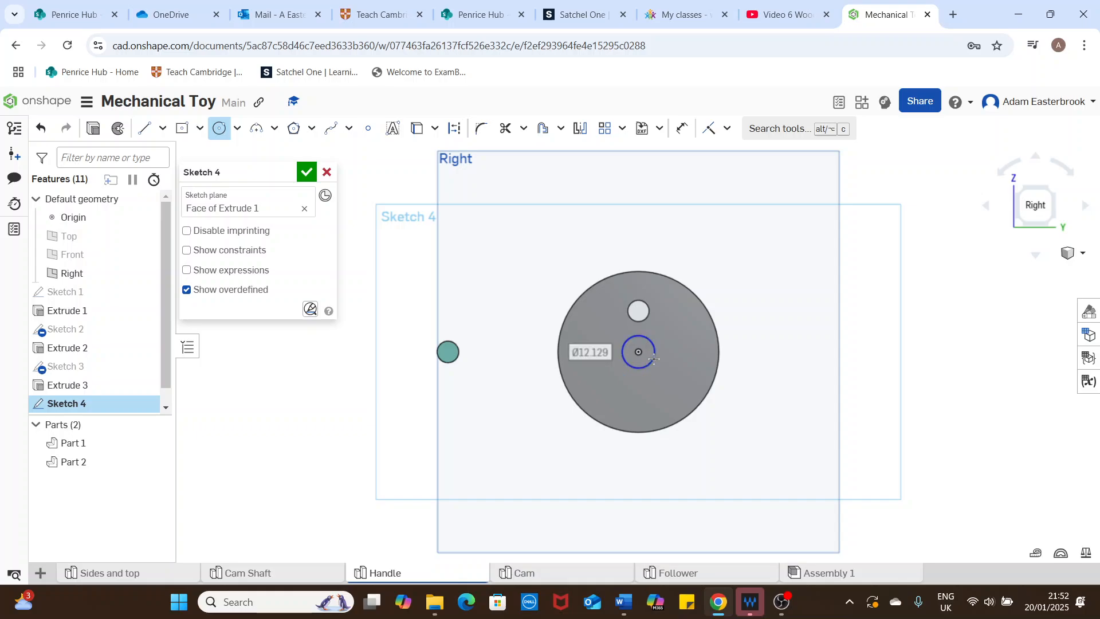
text(6)
key(Return)
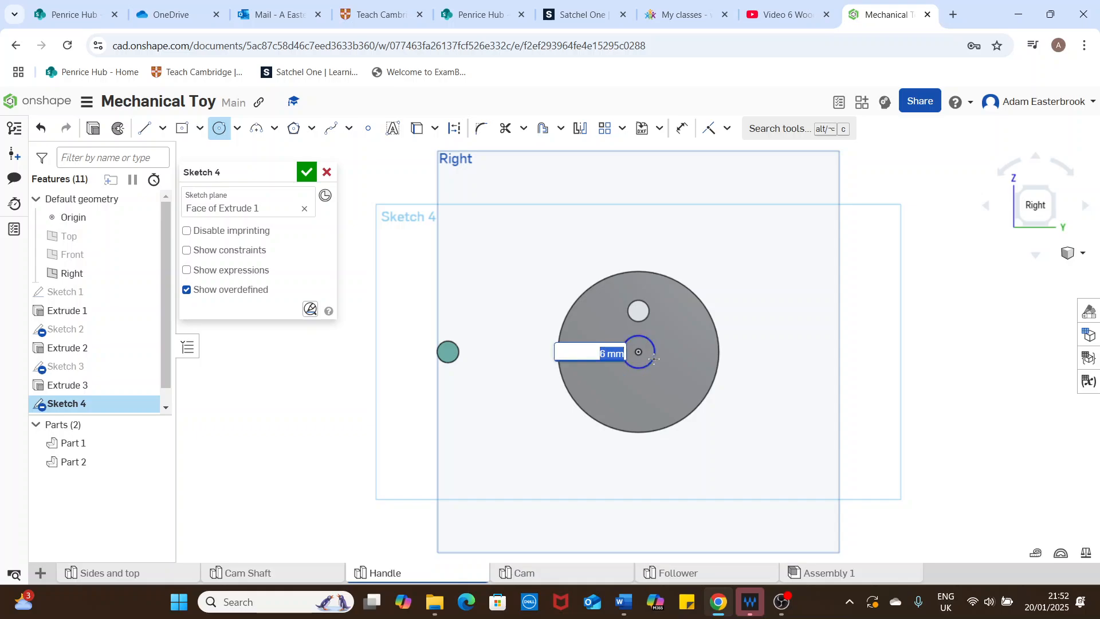
click(306, 175)
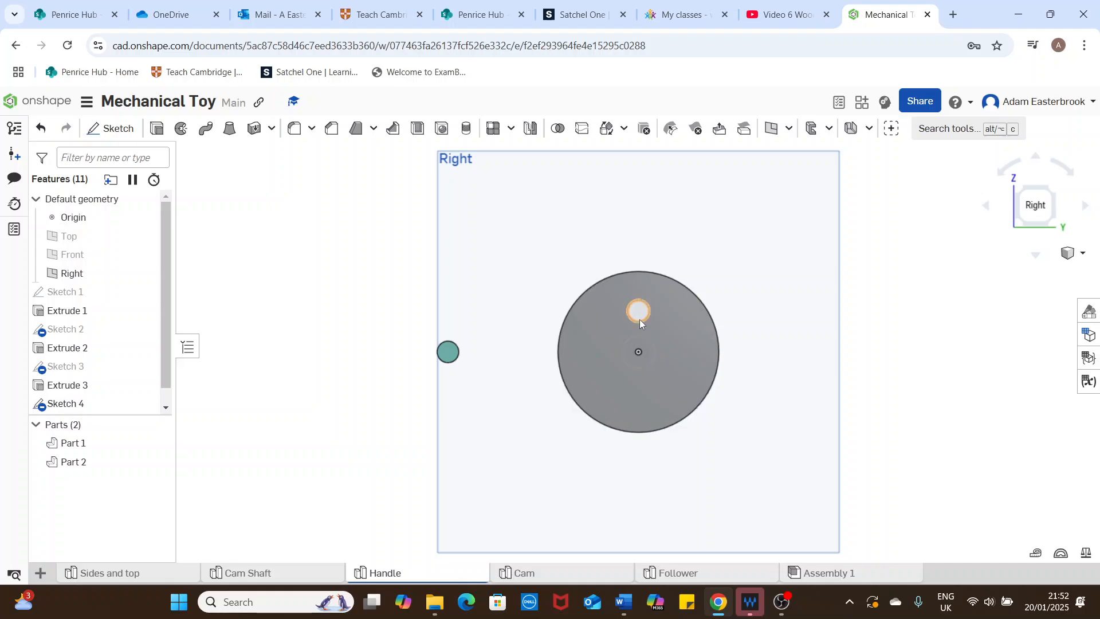
Step: Edit the disc's centre-circle sketch and dimension the circle's diameter to 6 mm
scroll(97, 404, down, 1)
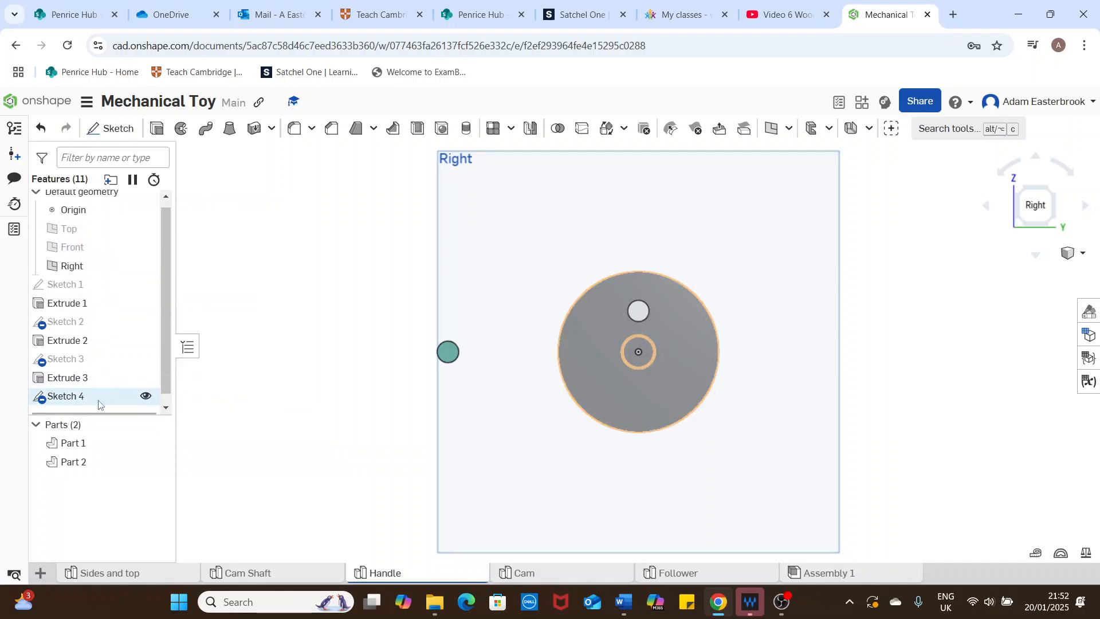
click(91, 388)
double_click(91, 387)
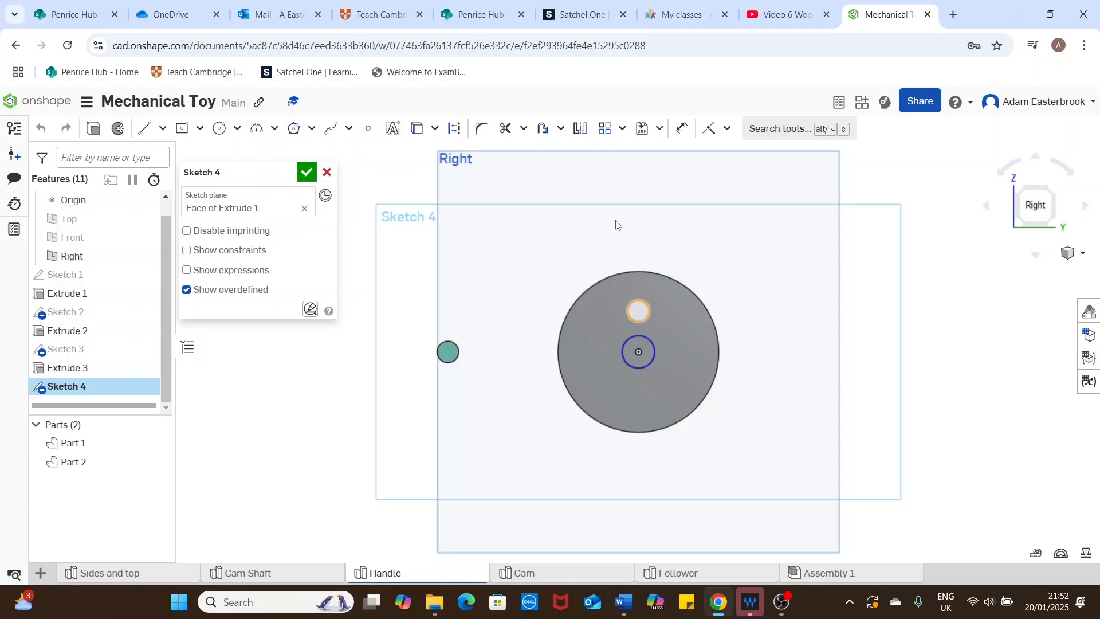
click(681, 131)
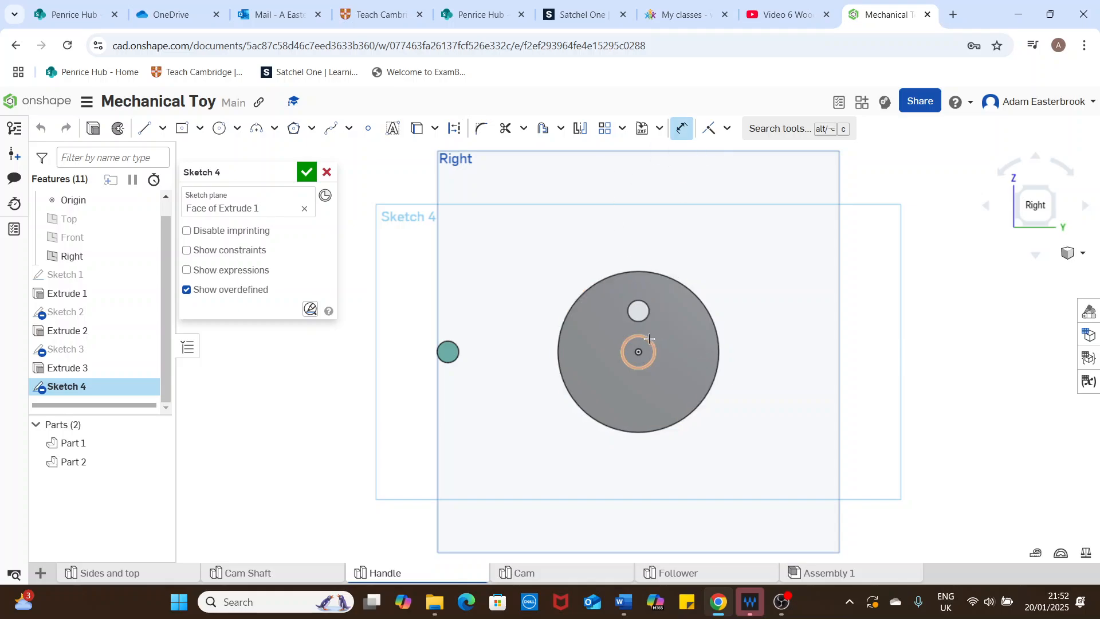
click(653, 341)
click(736, 296)
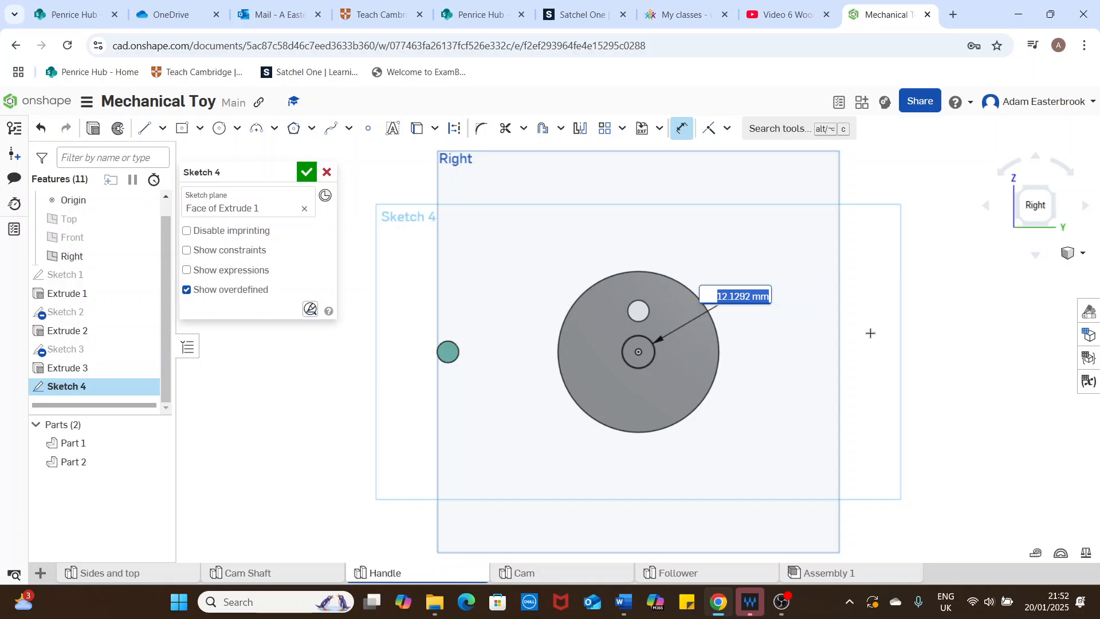
text(6)
key(Return)
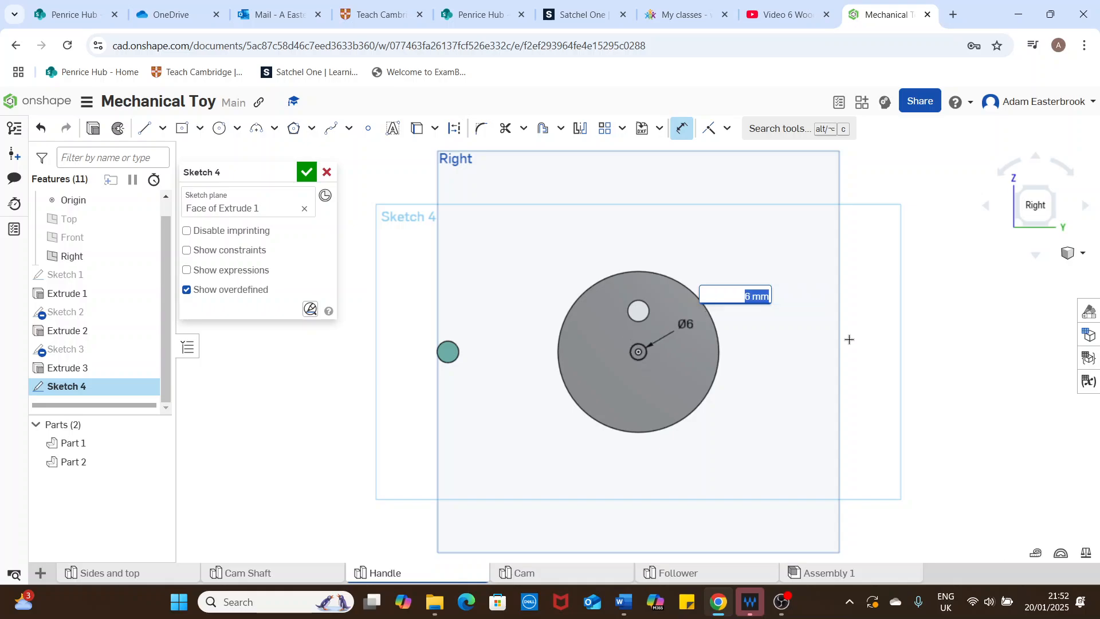
click(307, 172)
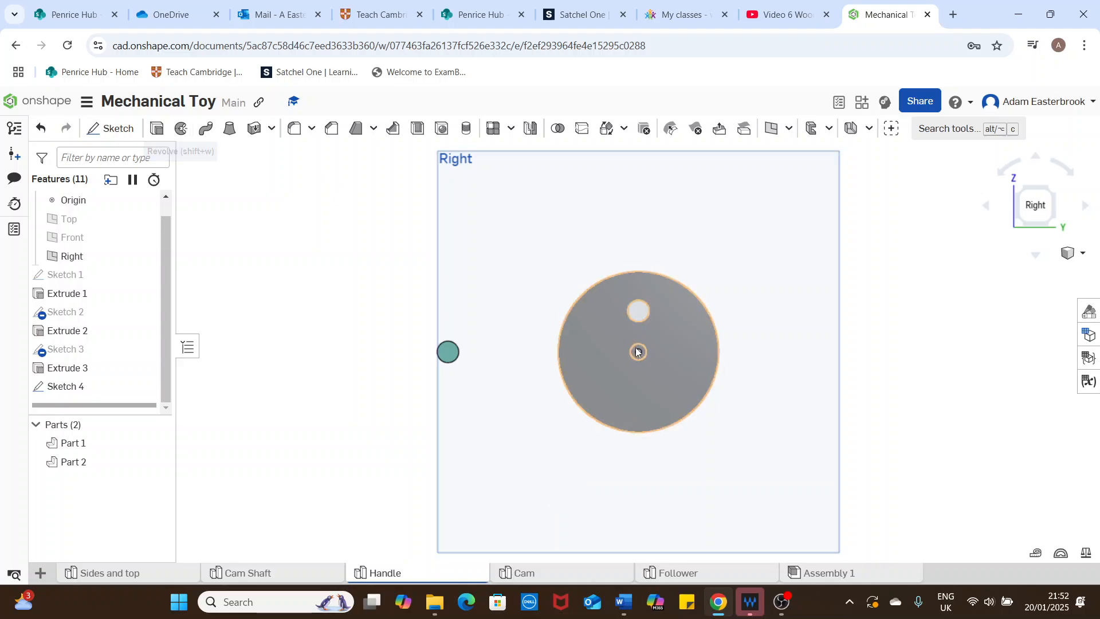
Step: Hide the origin and cut the 6 mm centre circle through the disc with a 25 mm blind Remove extrude
click(147, 200)
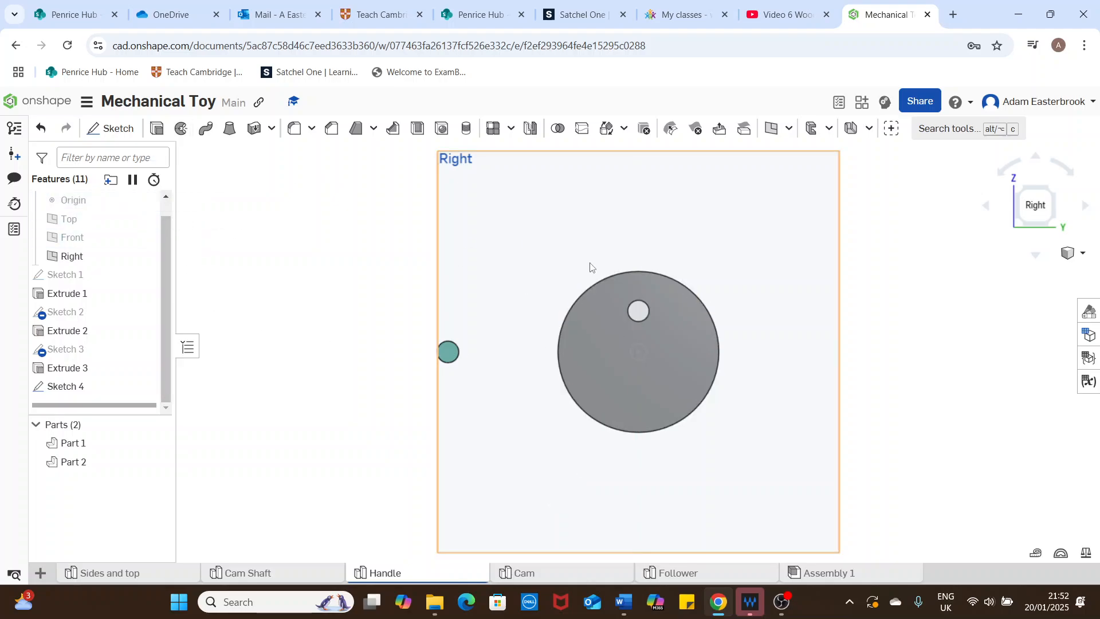
scroll(653, 368, up, 5)
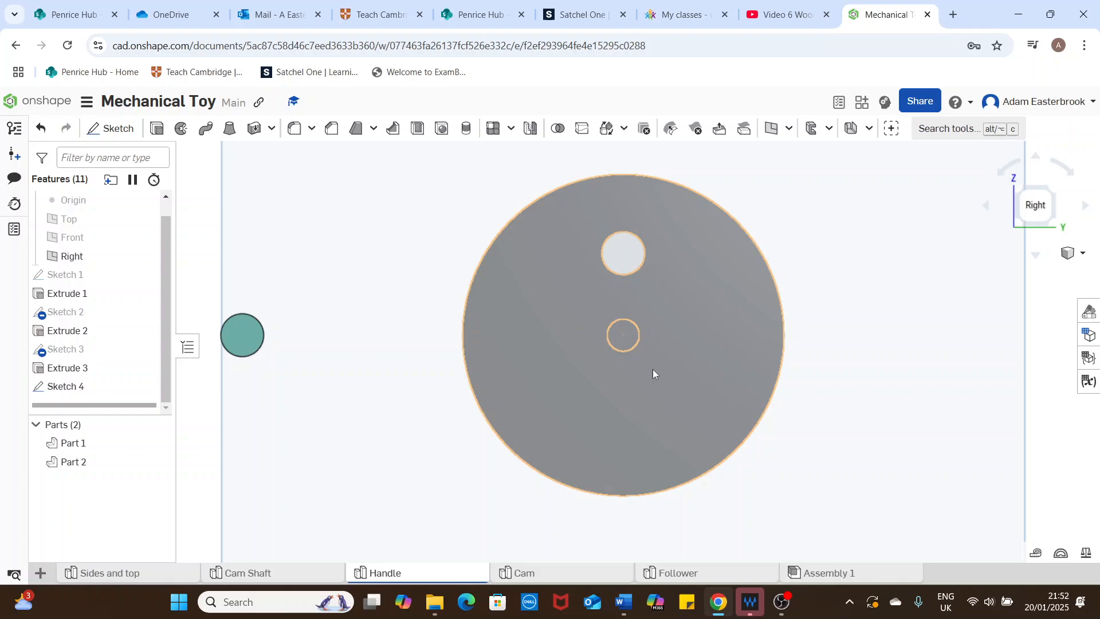
right_click(632, 329)
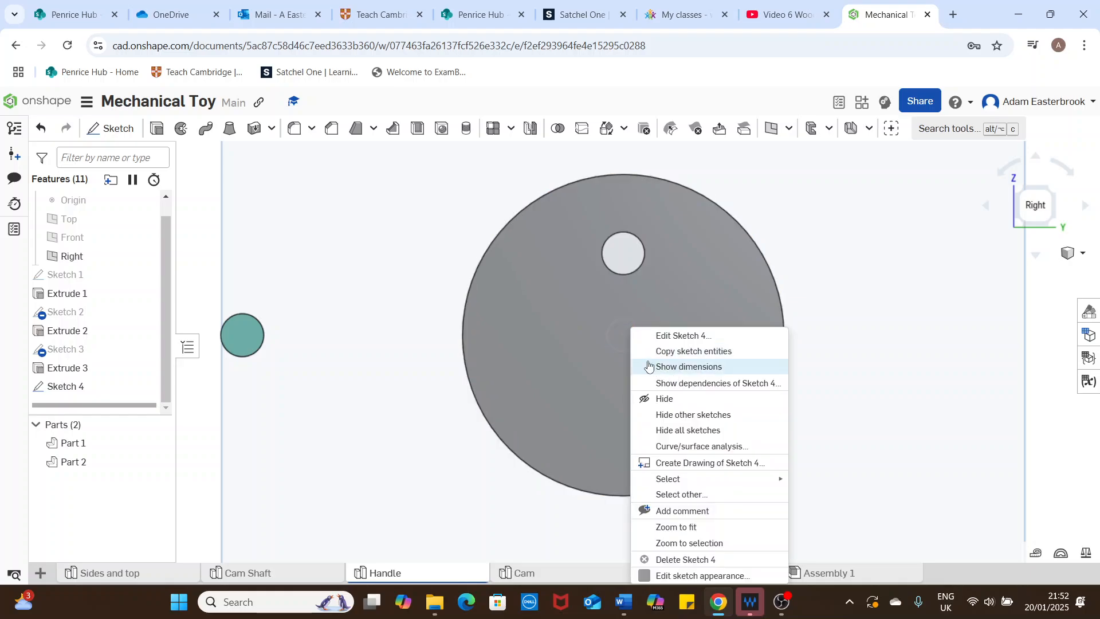
click(620, 335)
right_click(617, 333)
click(617, 333)
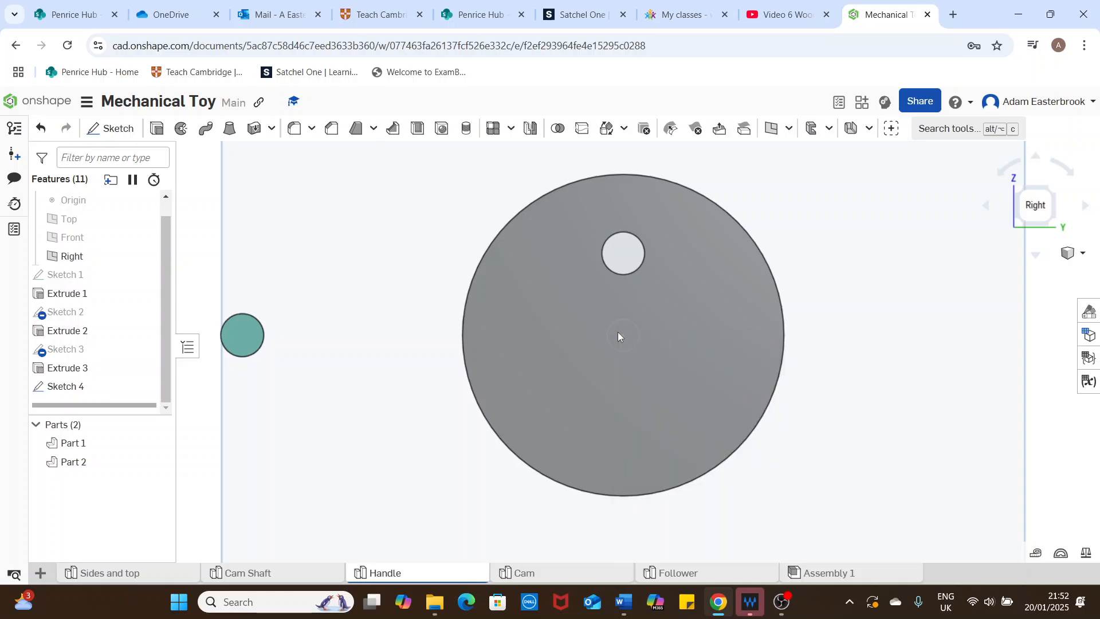
click(614, 337)
right_click(613, 337)
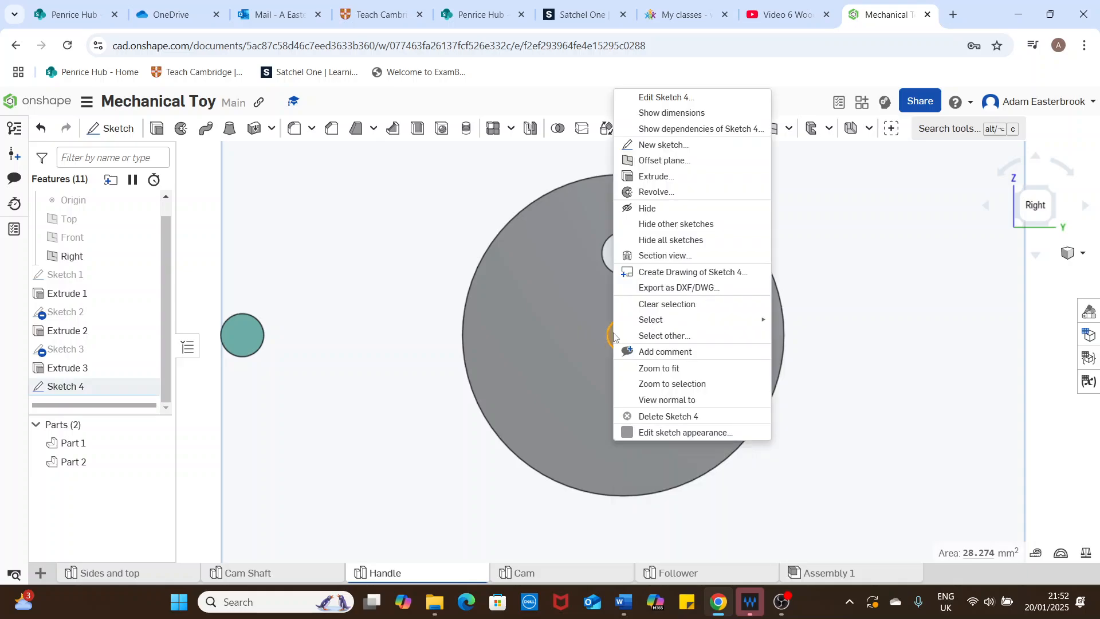
click(654, 176)
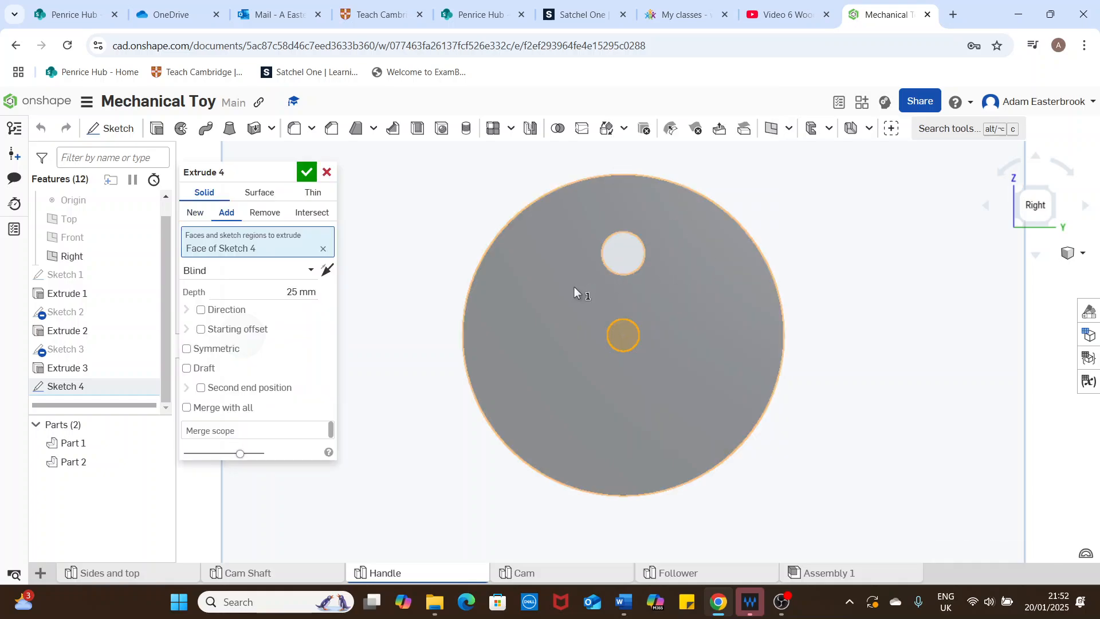
click(264, 212)
right_drag(941, 320, 916, 320)
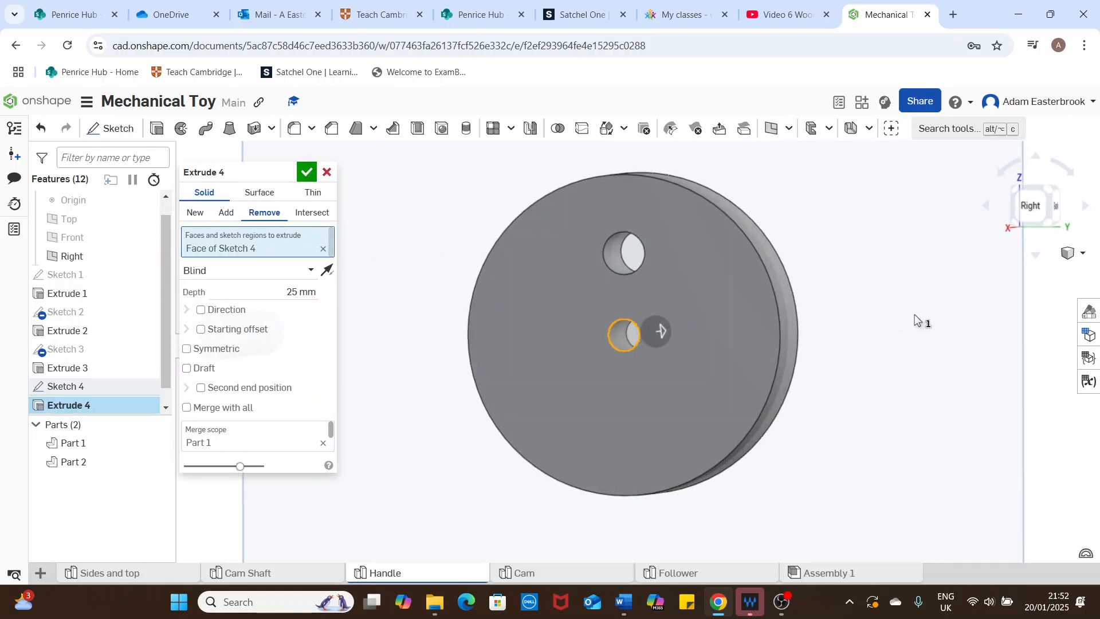
click(307, 172)
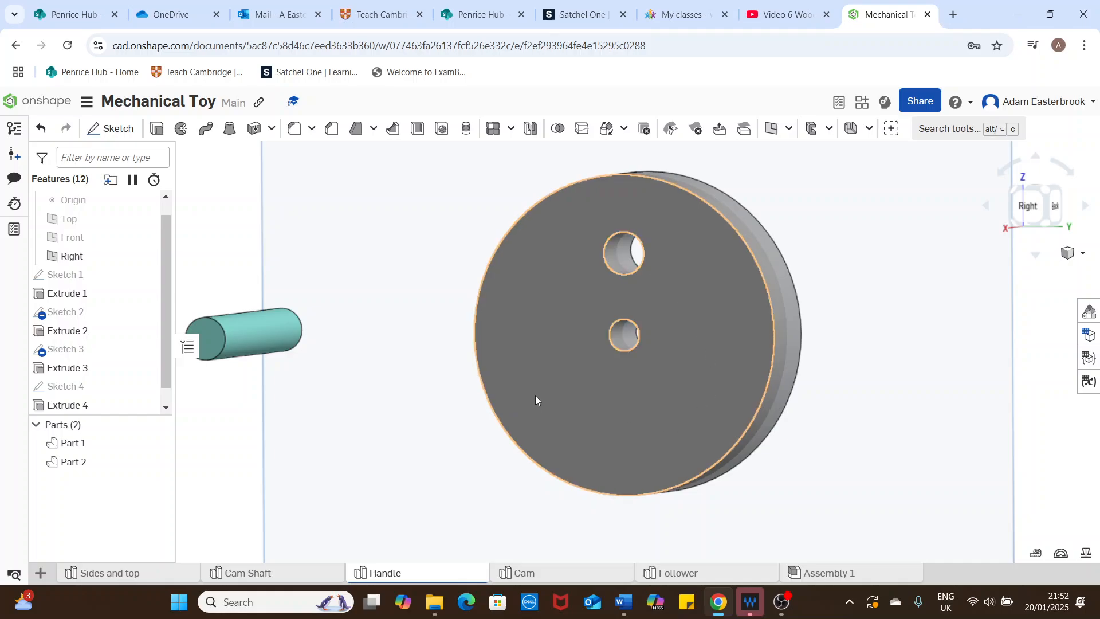
Step: In Assembly 1, mate the outer side of the handle disc's centre hole to the cam shaft's protruding end with a Revolute mate
scroll(536, 400, down, 3)
click(829, 574)
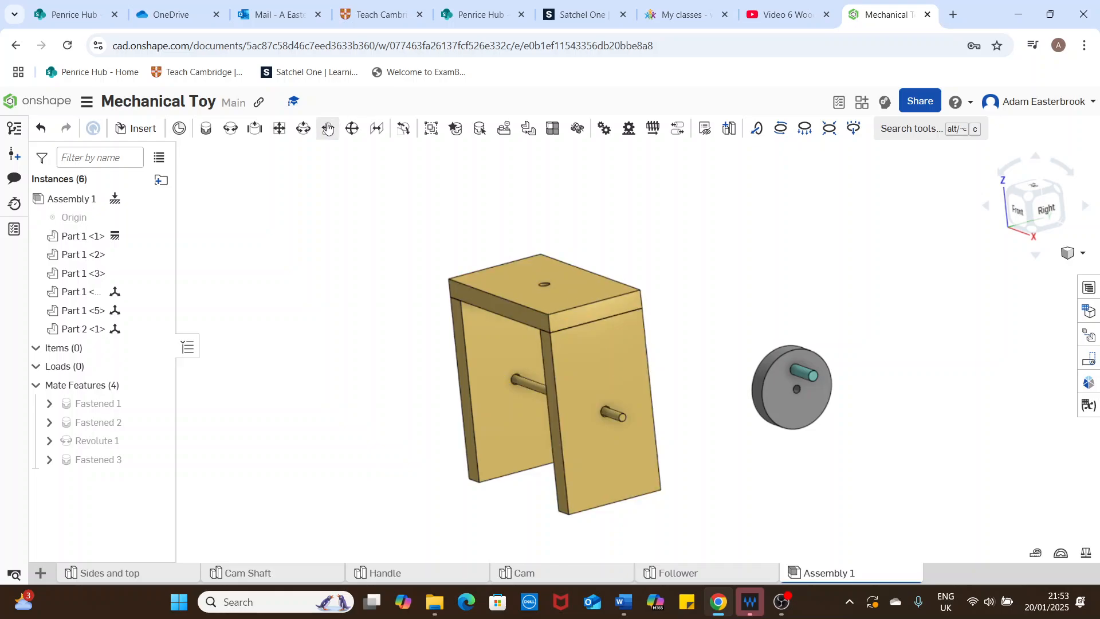
click(231, 130)
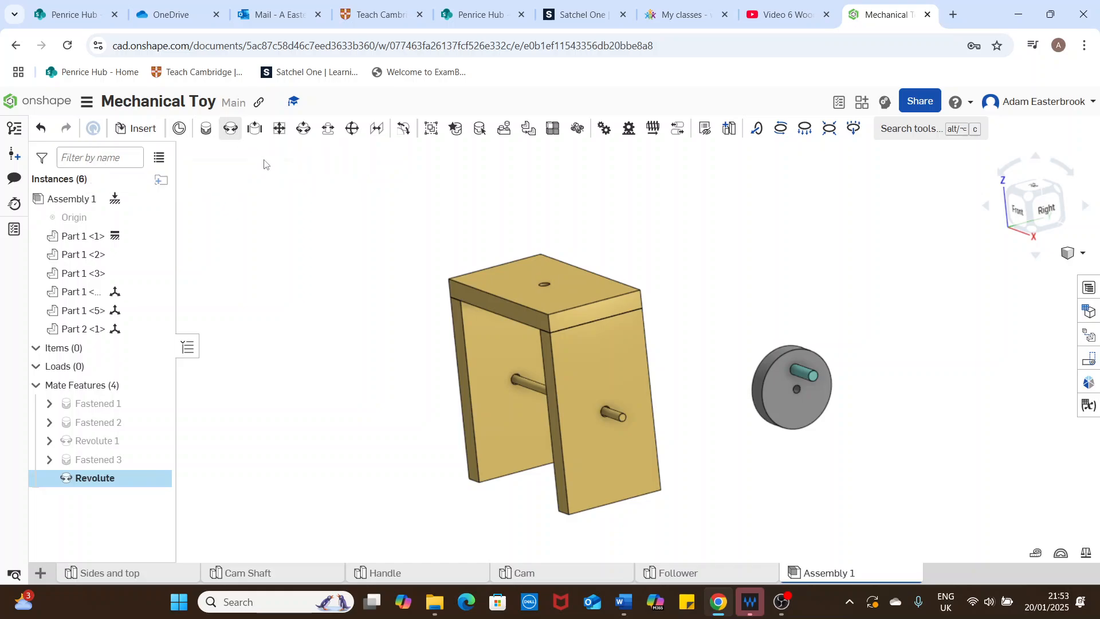
scroll(812, 399, up, 2)
scroll(812, 399, up, 3)
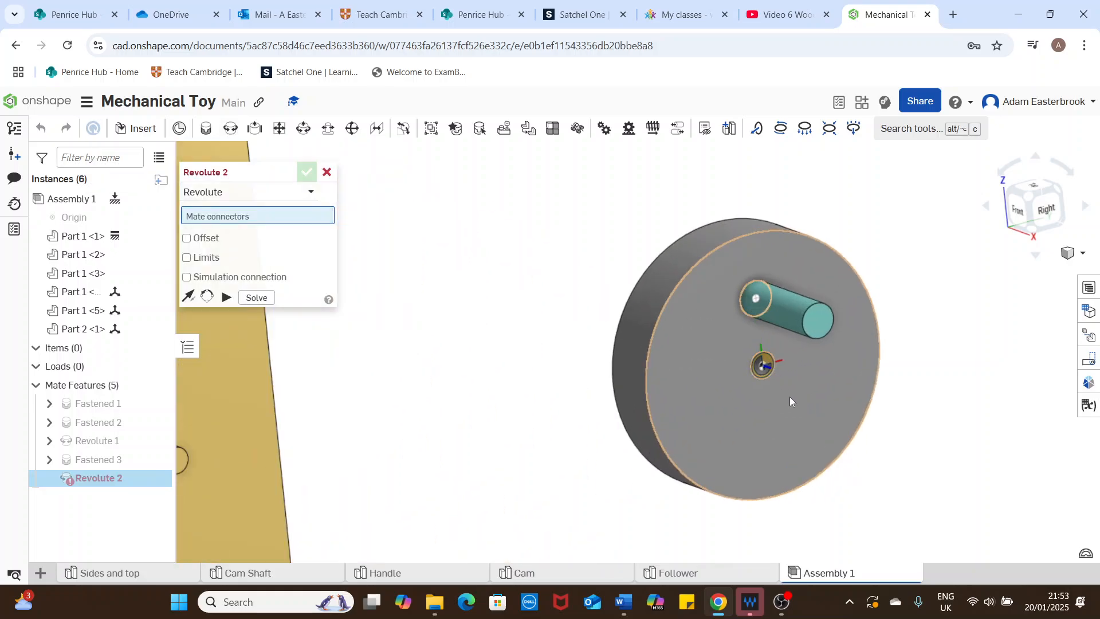
scroll(760, 377, up, 2)
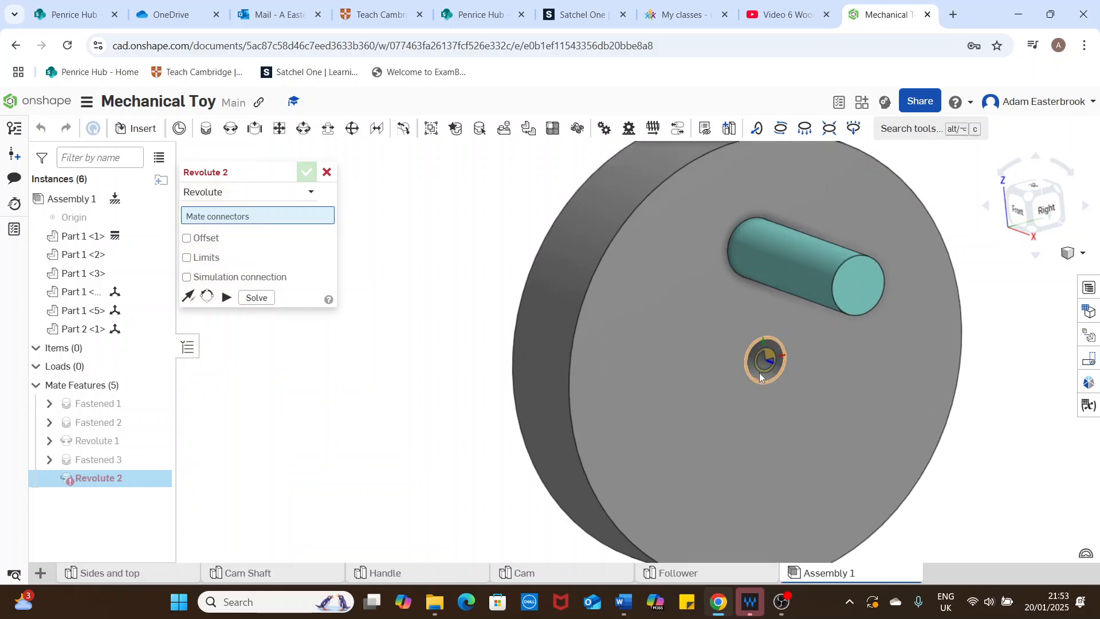
scroll(775, 380, down, 4)
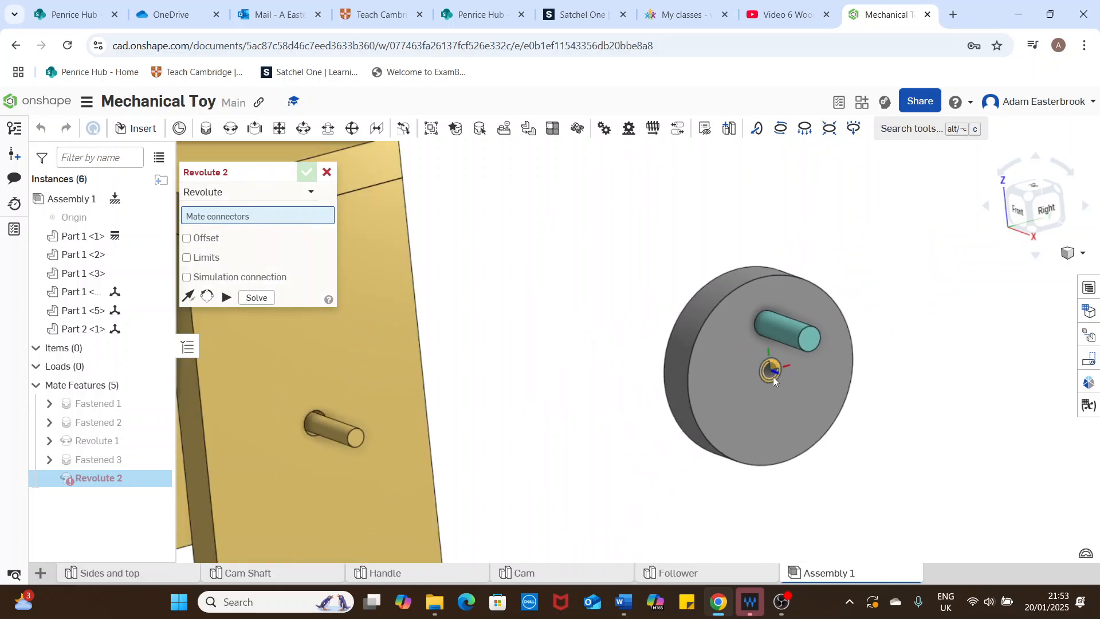
click(771, 373)
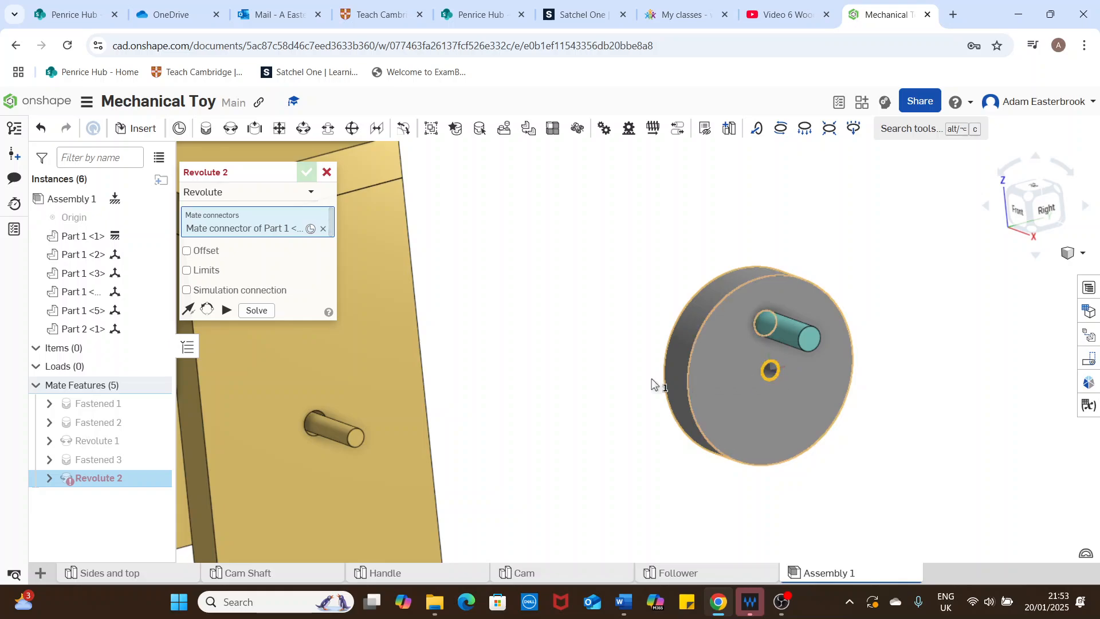
scroll(564, 398, down, 3)
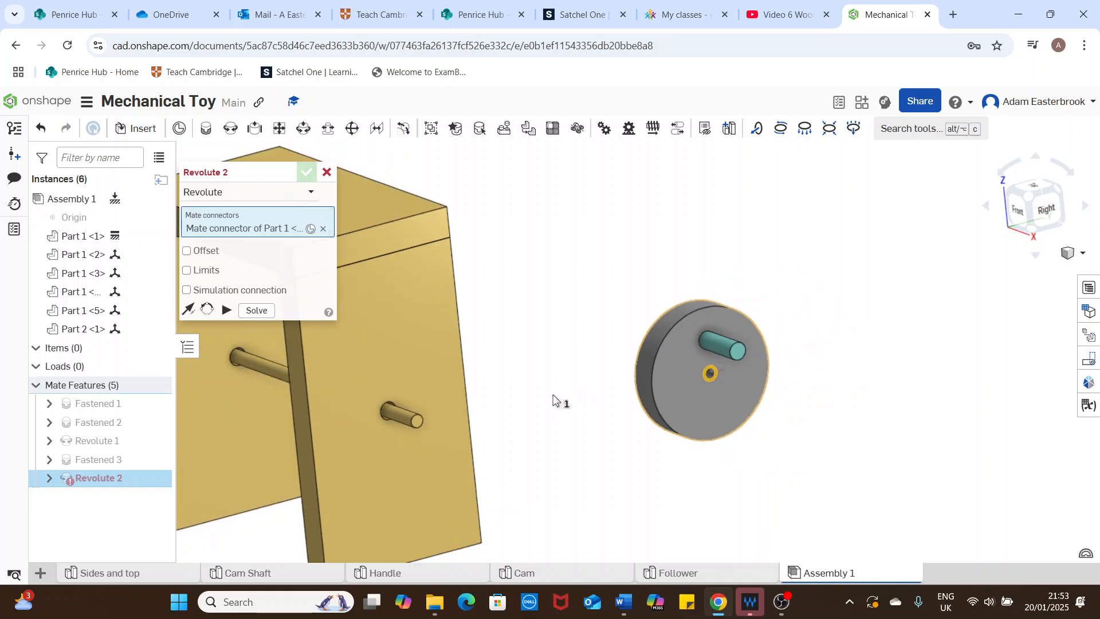
click(419, 431)
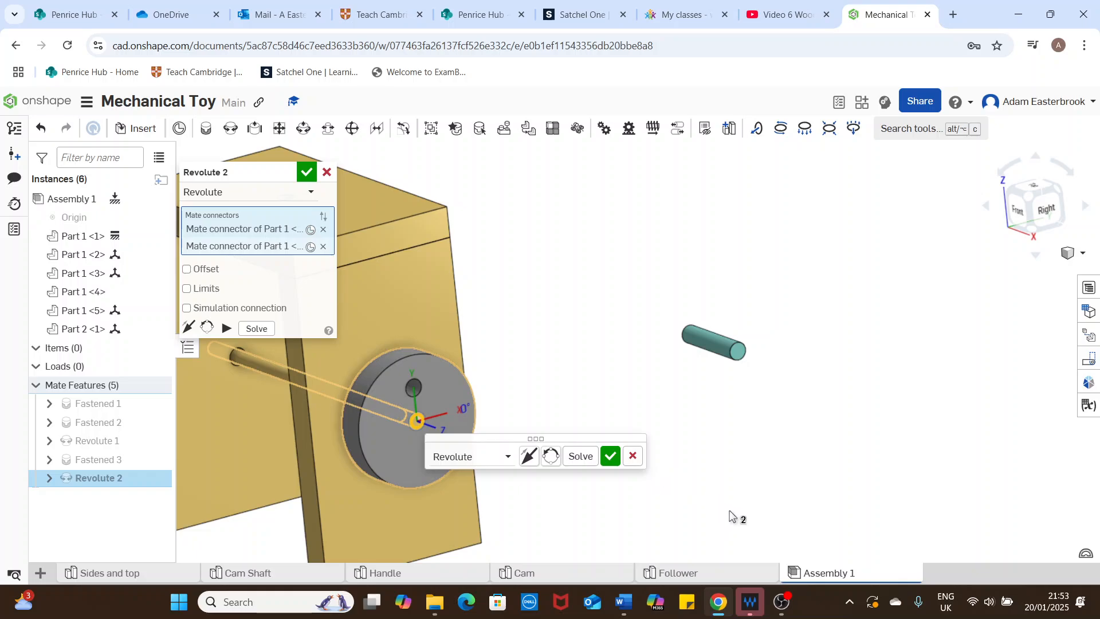
click(611, 456)
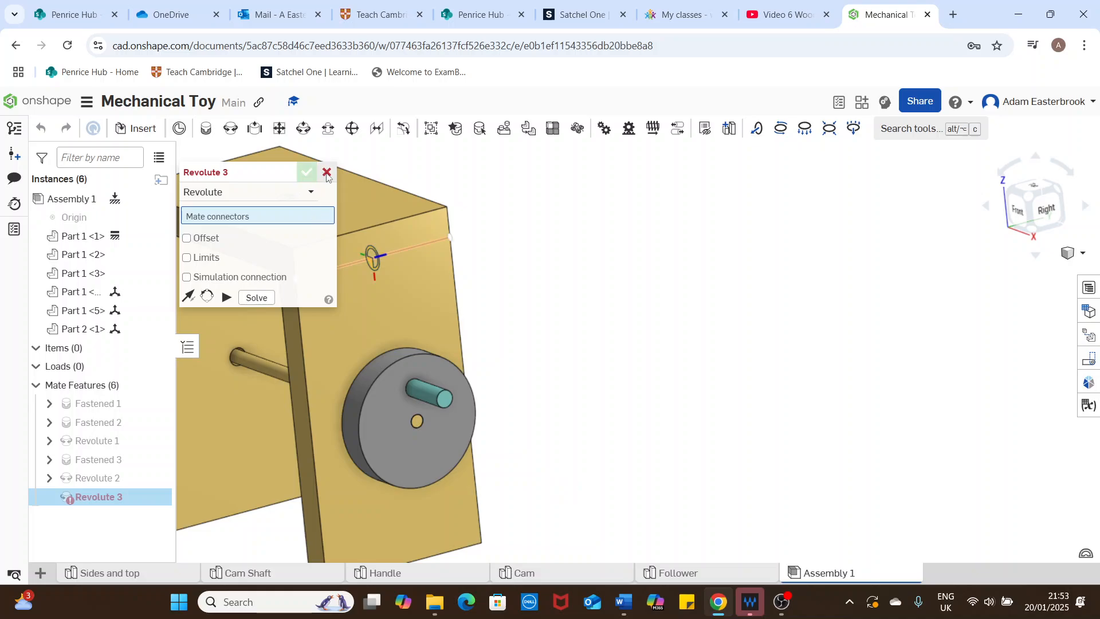
Step: Discard the extra, empty Revolute mate and show the whole assembly in the isometric view
click(327, 173)
mouse_move(628, 328)
right_down()
mouse_move(693, 343)
mouse_move(683, 354)
mouse_move(675, 324)
mouse_move(690, 352)
mouse_move(633, 343)
right_up()
click(1081, 253)
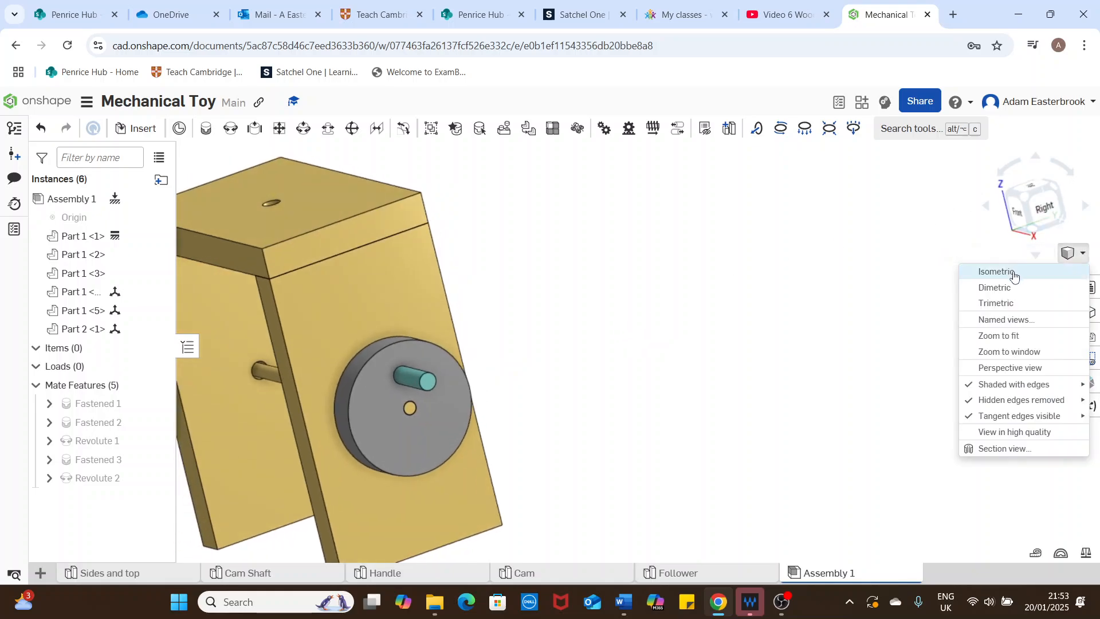
click(1000, 271)
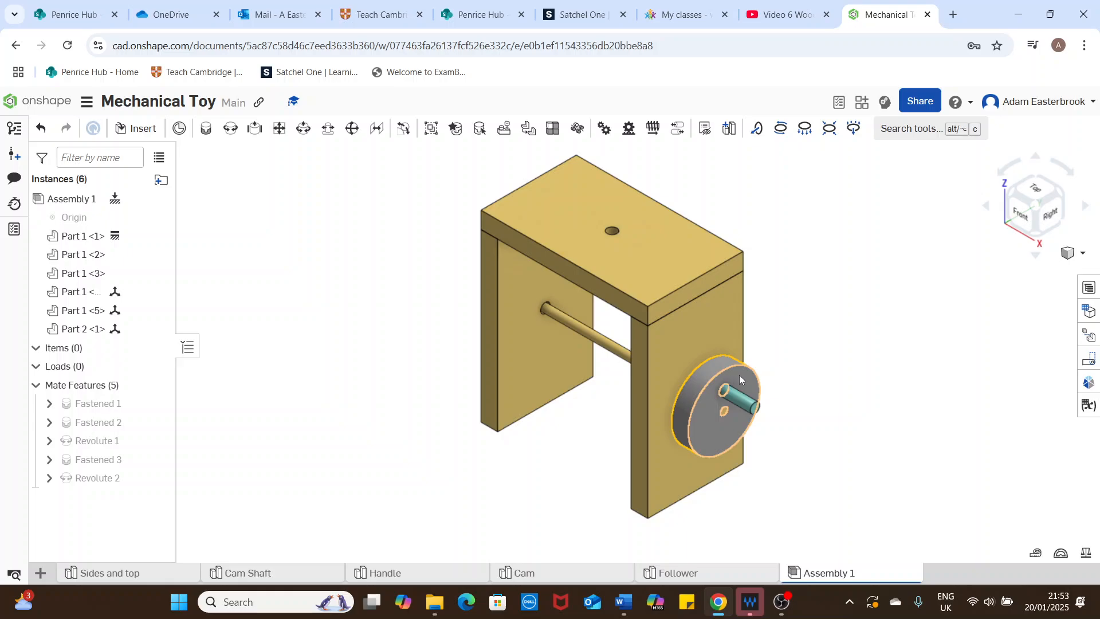
Step: Turn the handle disc by hand around the cam shaft to test its Revolute mate
drag(739, 375, 759, 415)
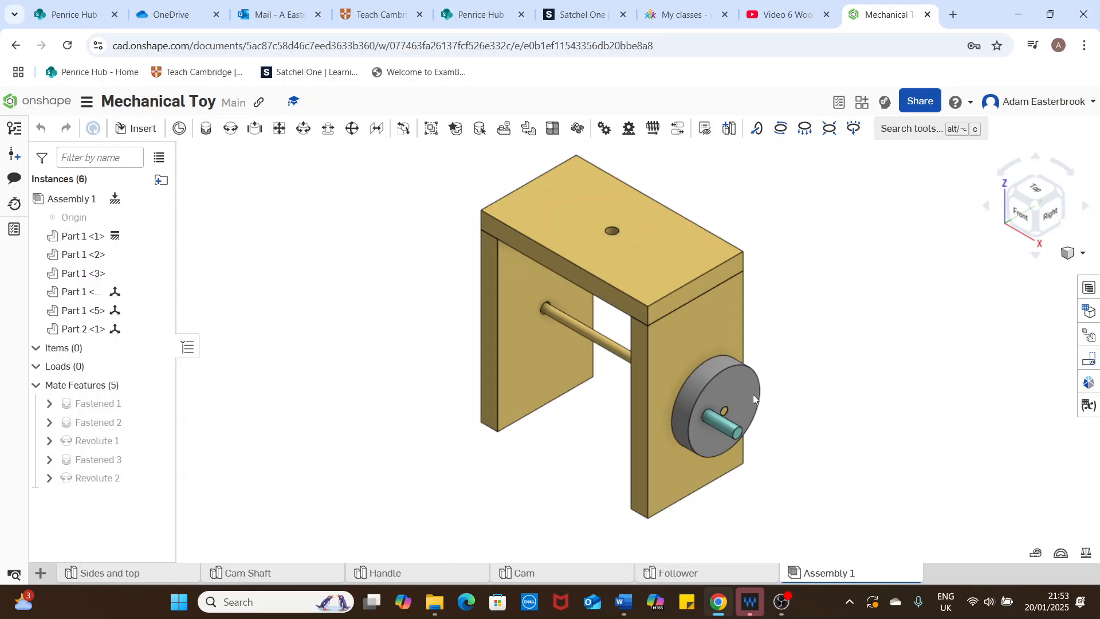
scroll(730, 379, down, 3)
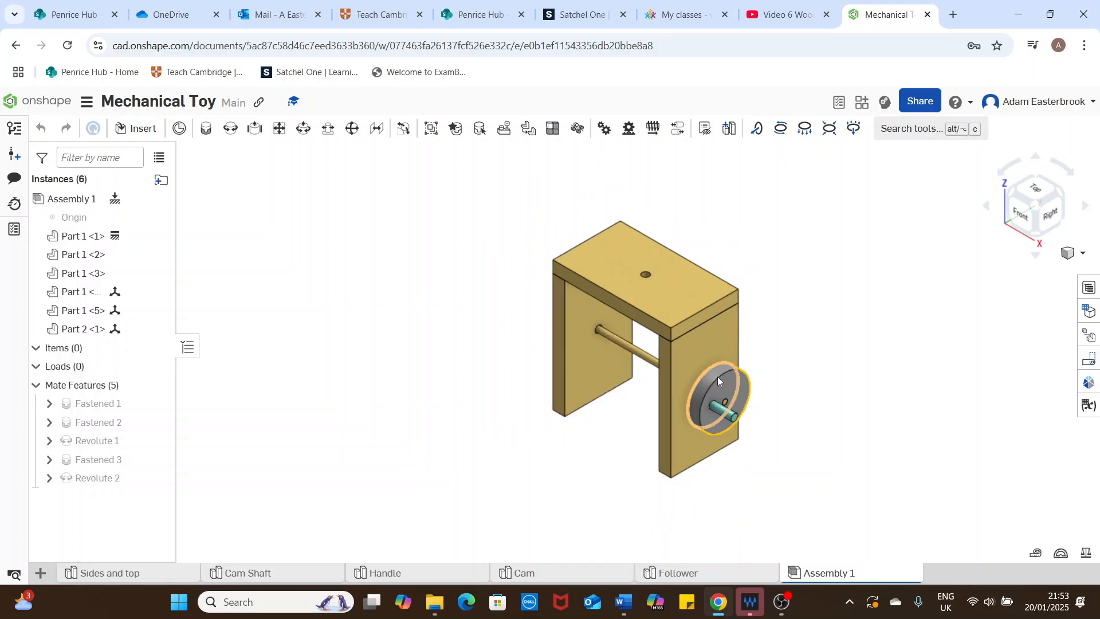
drag(727, 394, 754, 414)
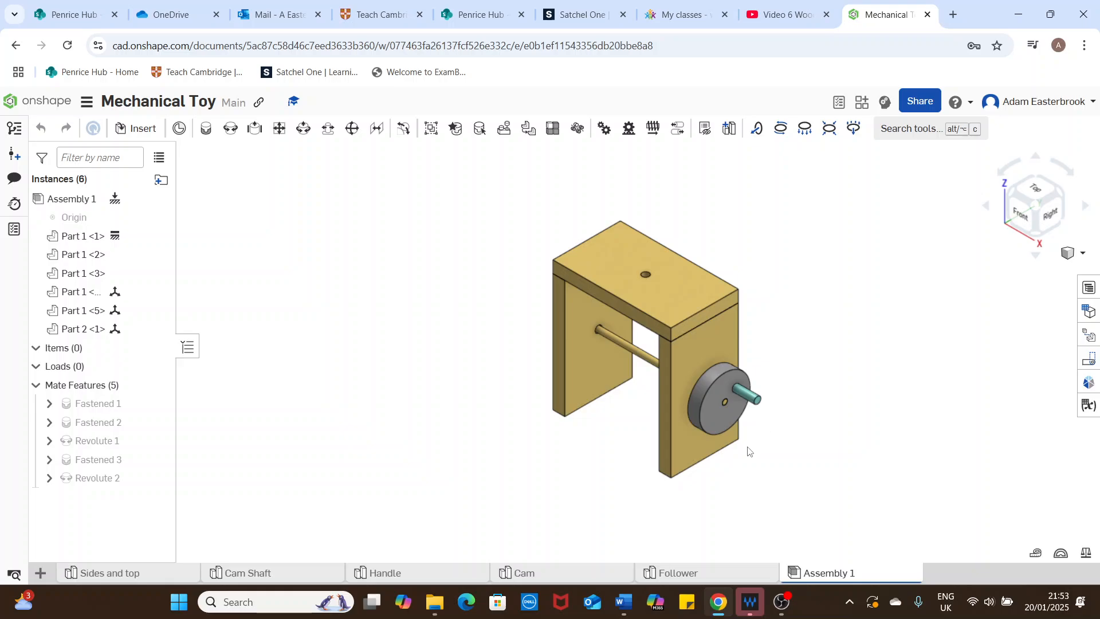
drag(657, 429, 709, 327)
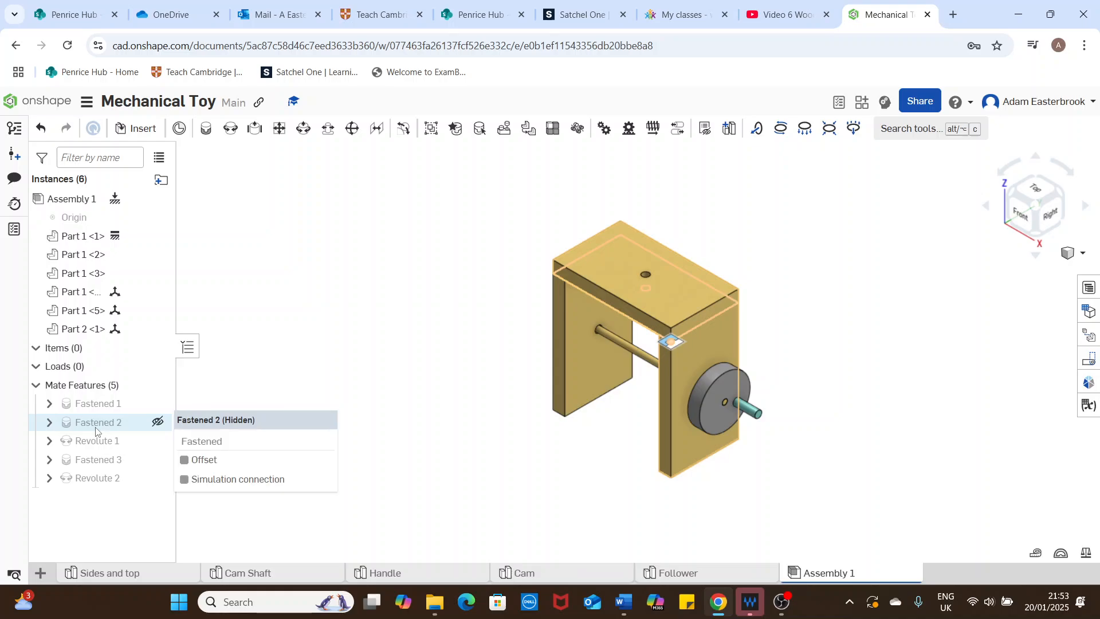
Step: Animate the handle disc's Revolute 2 mate with Loop playback and 10 steps, and close the animation
right_click(98, 477)
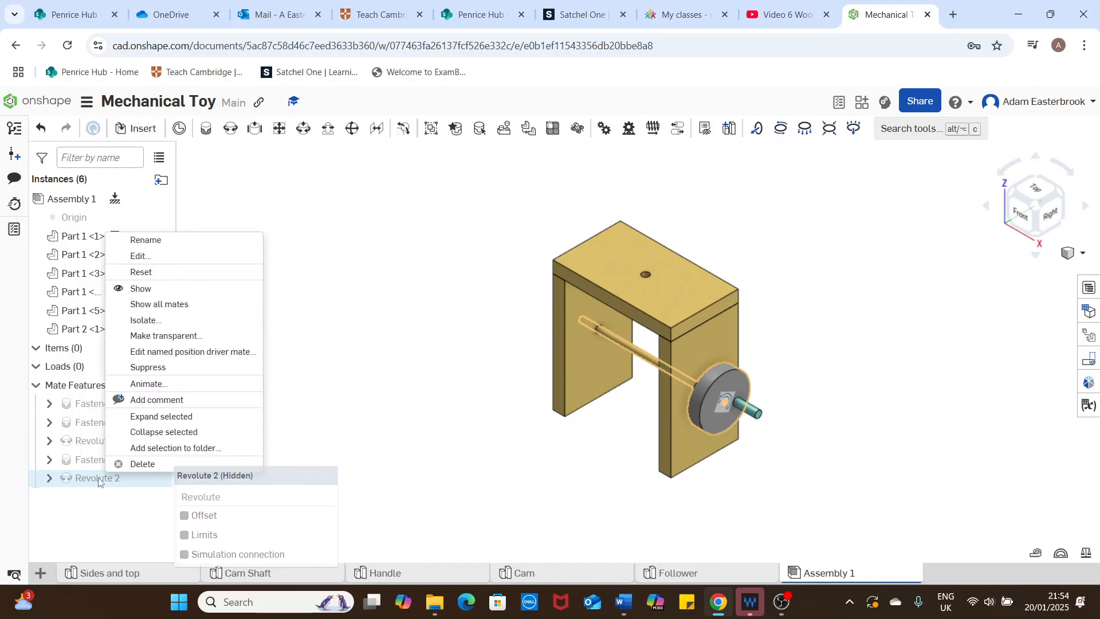
click(141, 384)
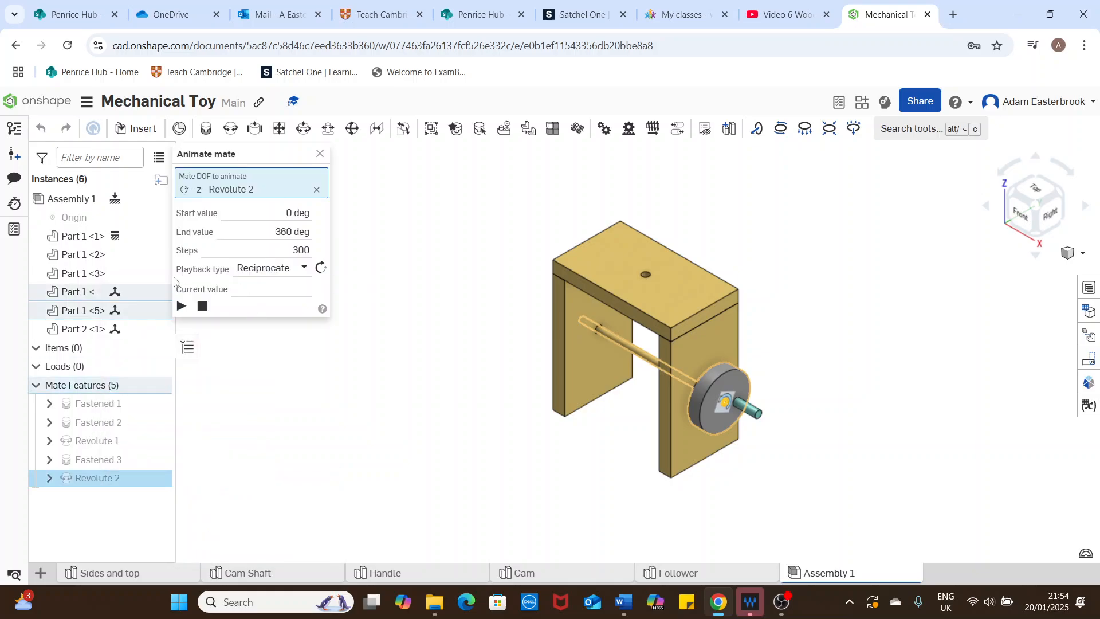
click(295, 270)
click(252, 327)
click(300, 250)
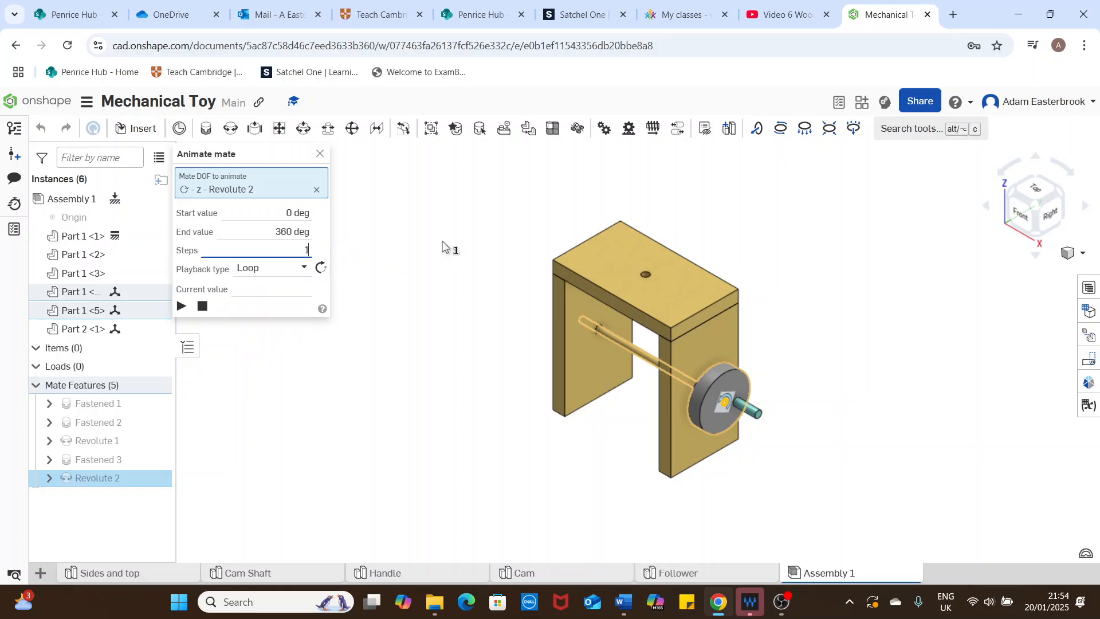
key(Return)
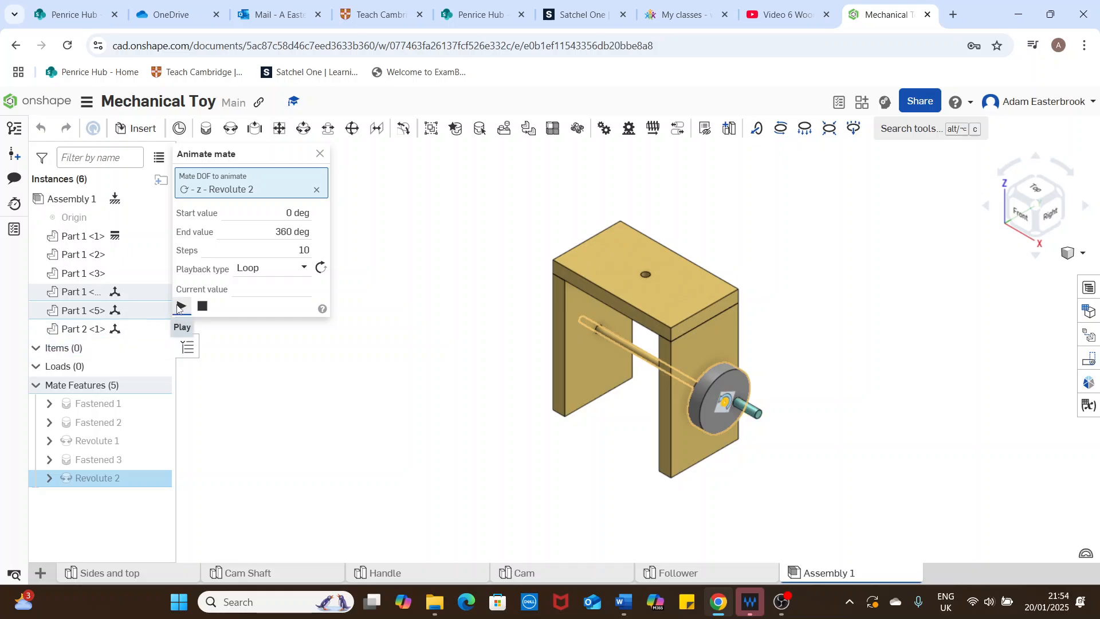
click(181, 307)
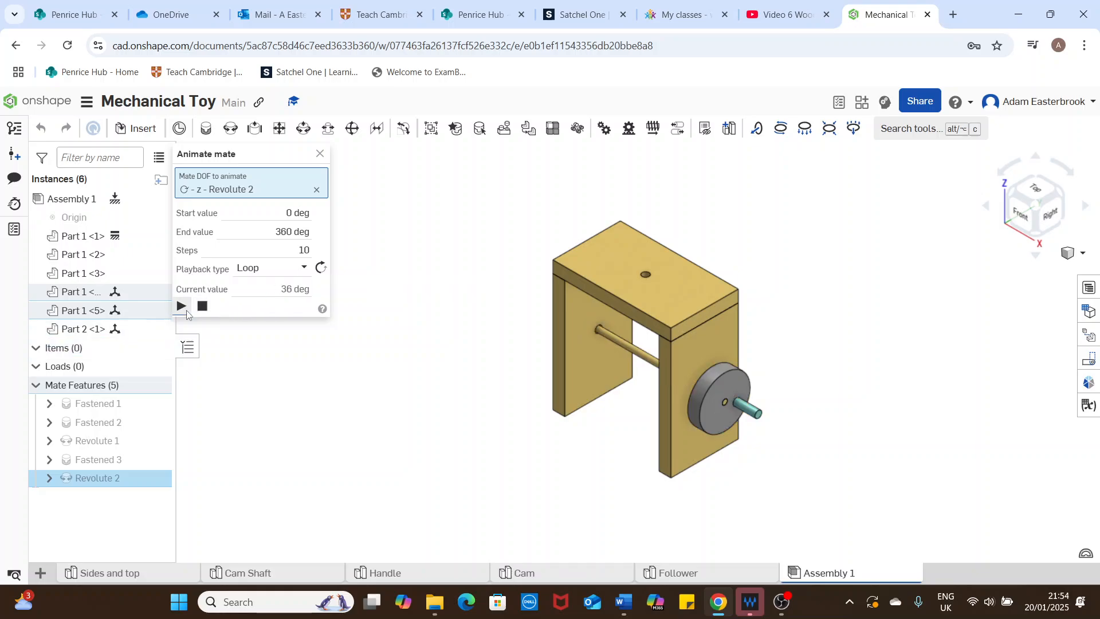
click(320, 153)
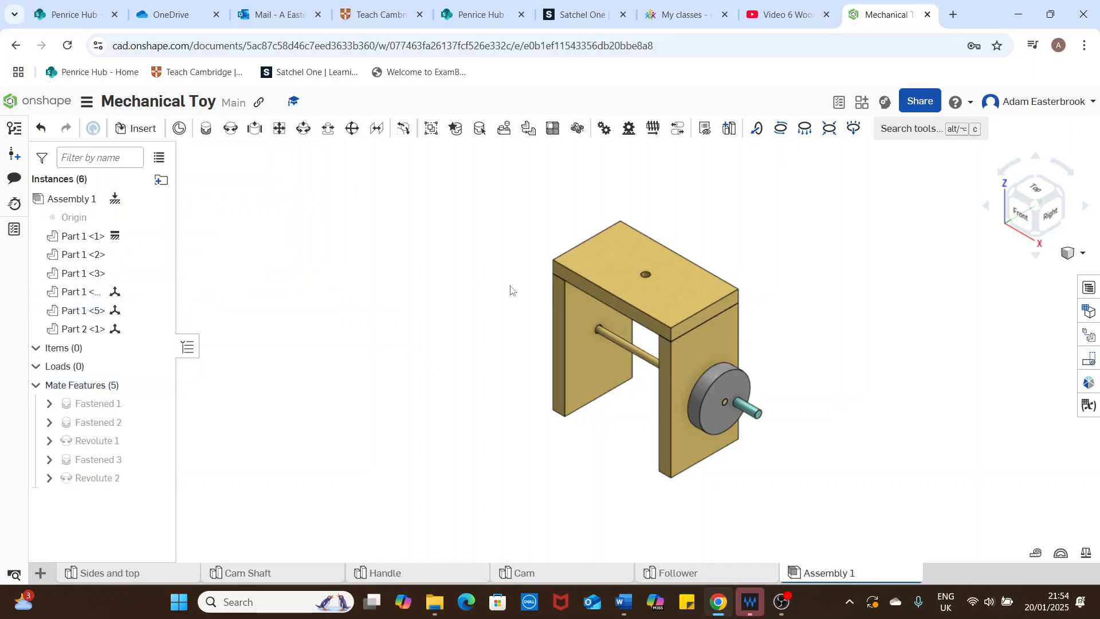
Step: Examine the shaft and handle from the front of the assembly, and restore the isometric view
right_drag(780, 340, 805, 323)
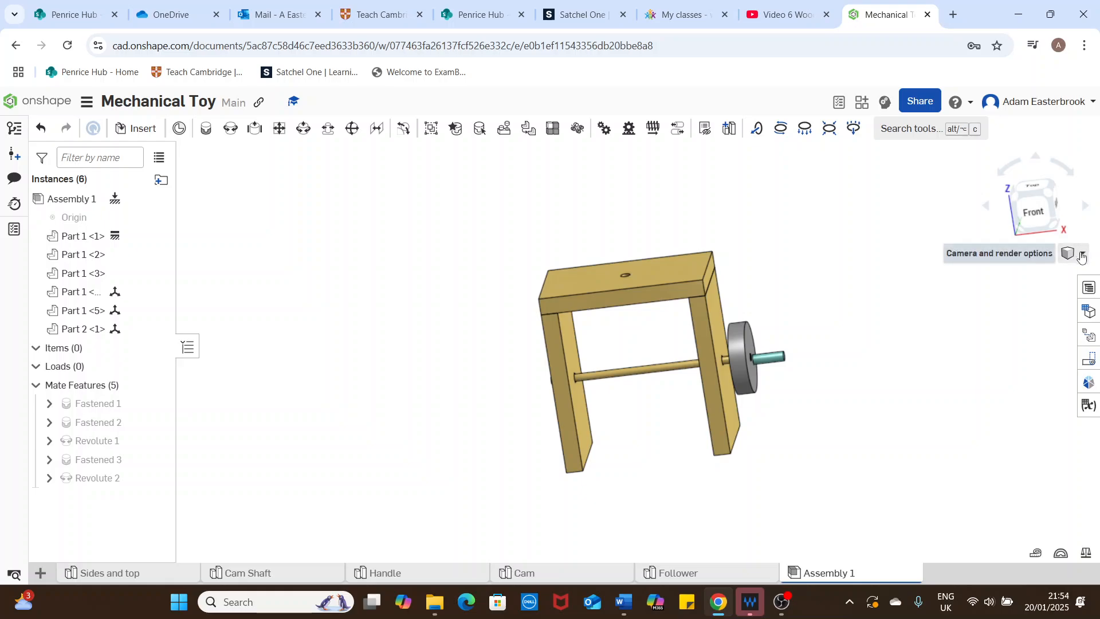
click(1082, 255)
click(1030, 271)
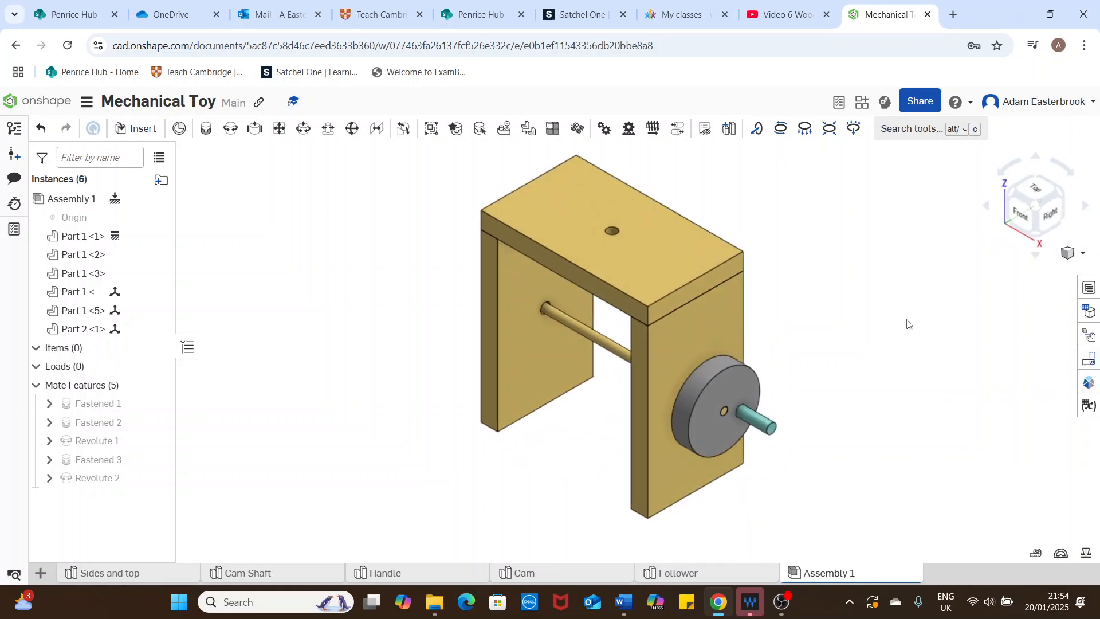